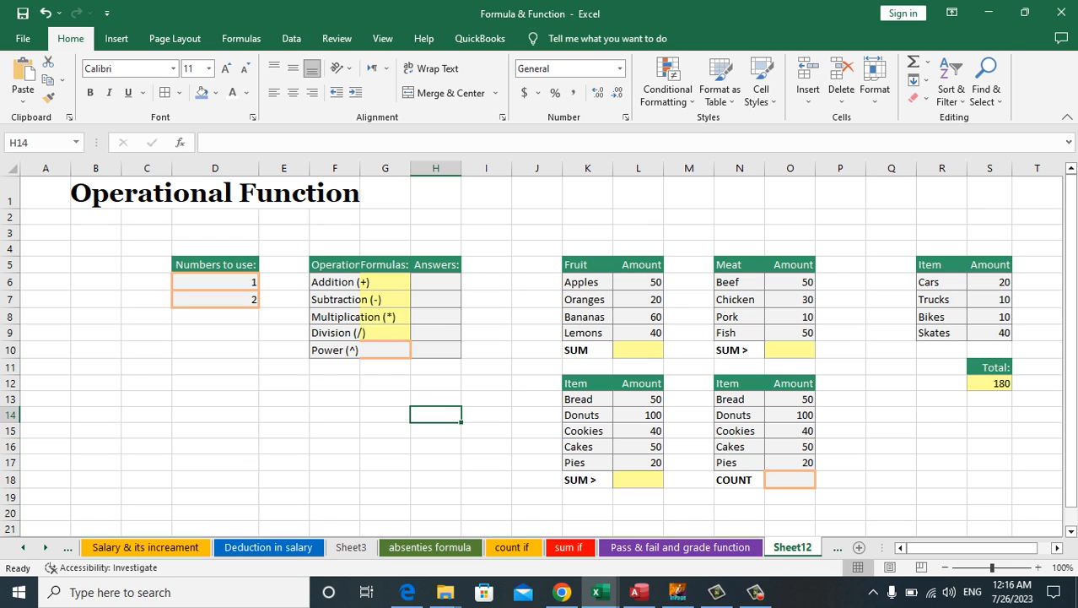
Enter the formula =D6+D7 in cell H6 as the Addition answer
click(285, 349)
click(436, 300)
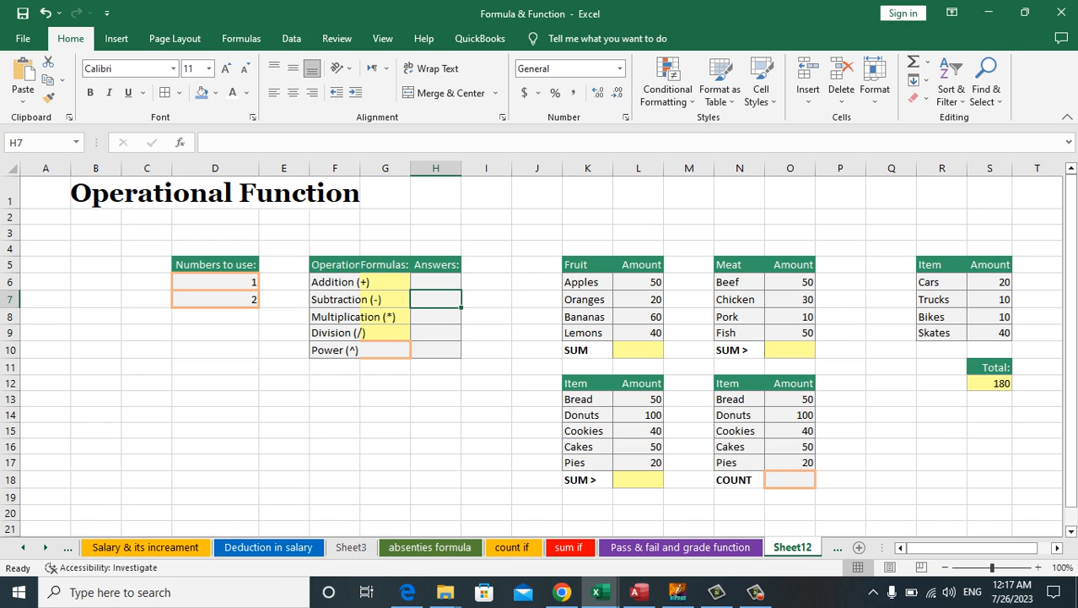
click(436, 282)
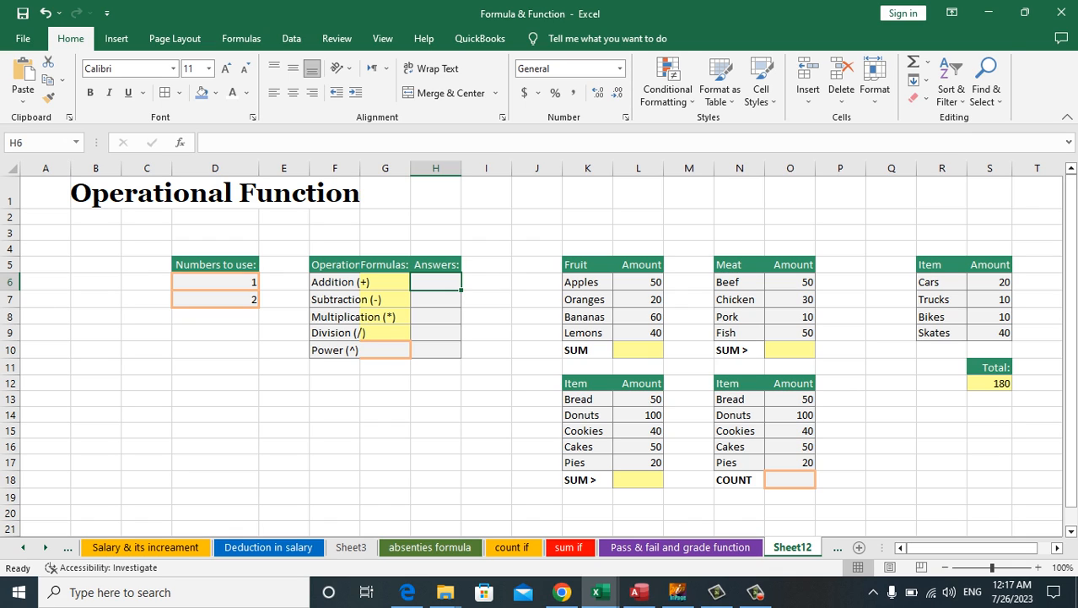
text(=)
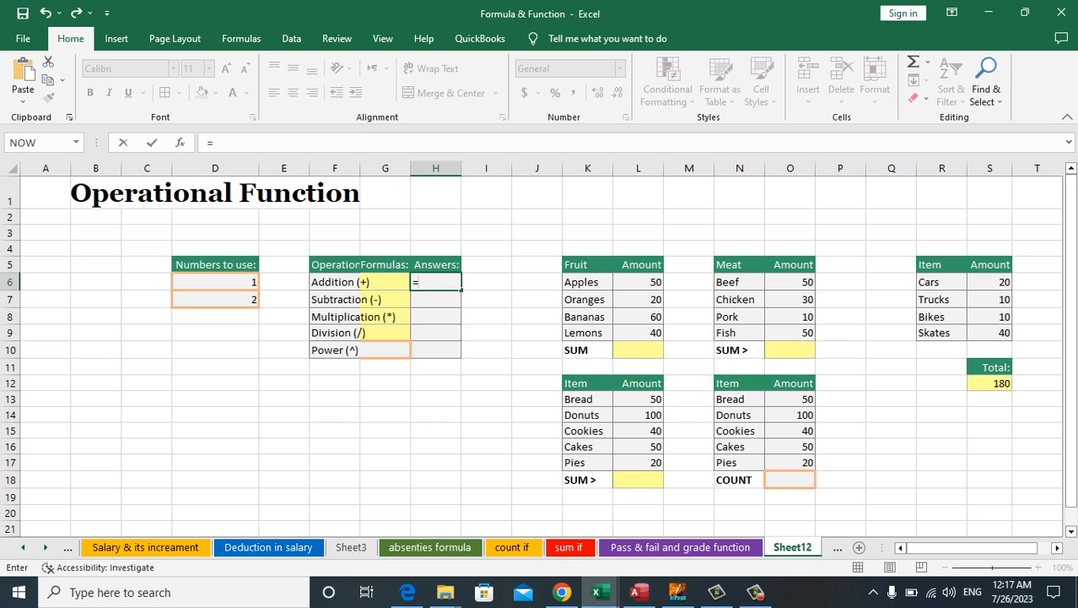
click(216, 282)
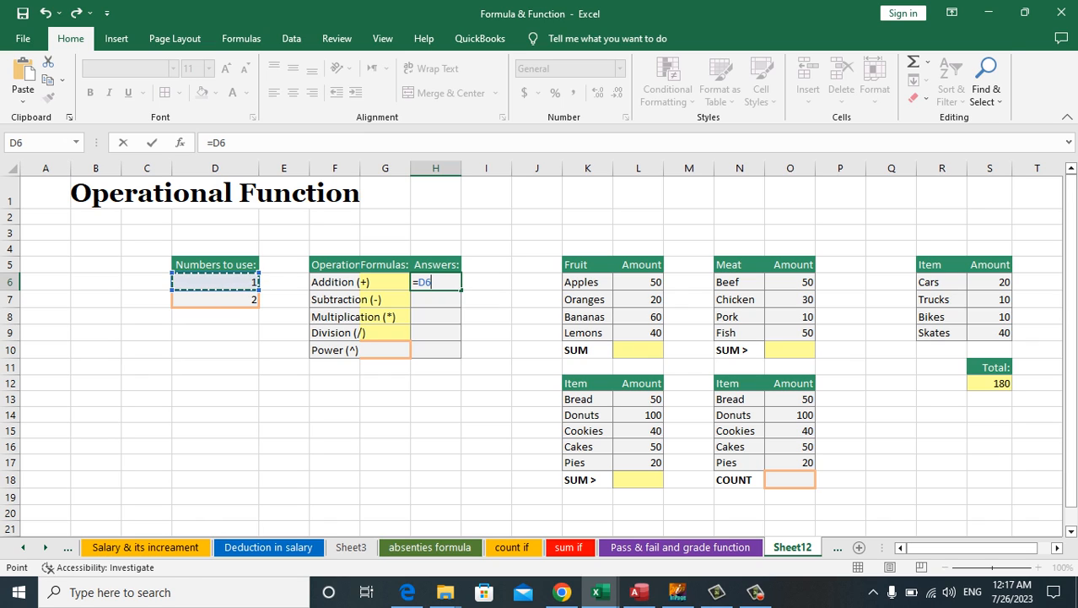
text(+)
click(215, 299)
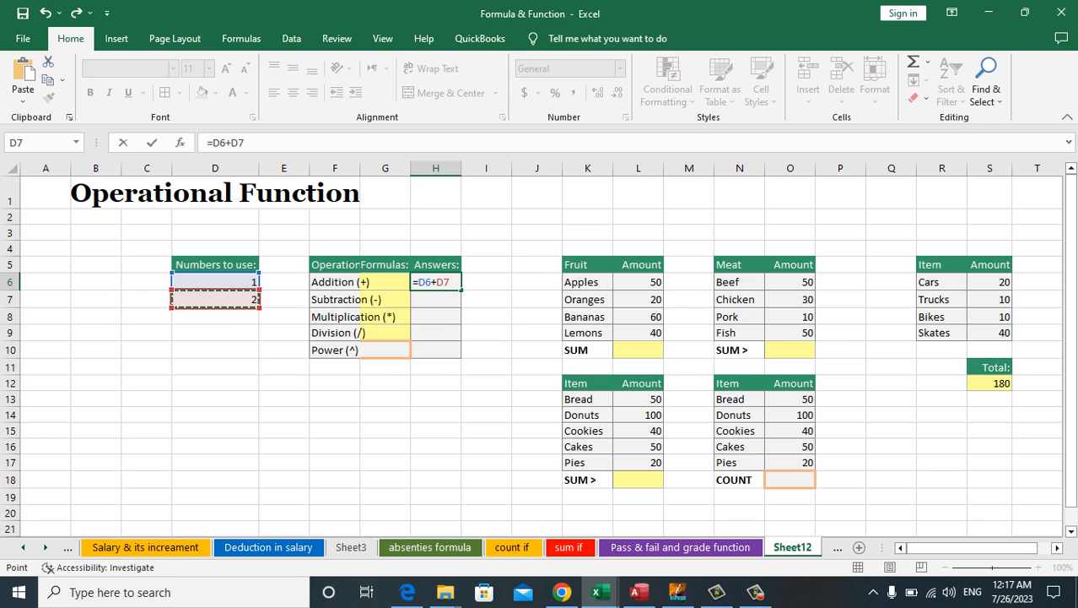
key(Return)
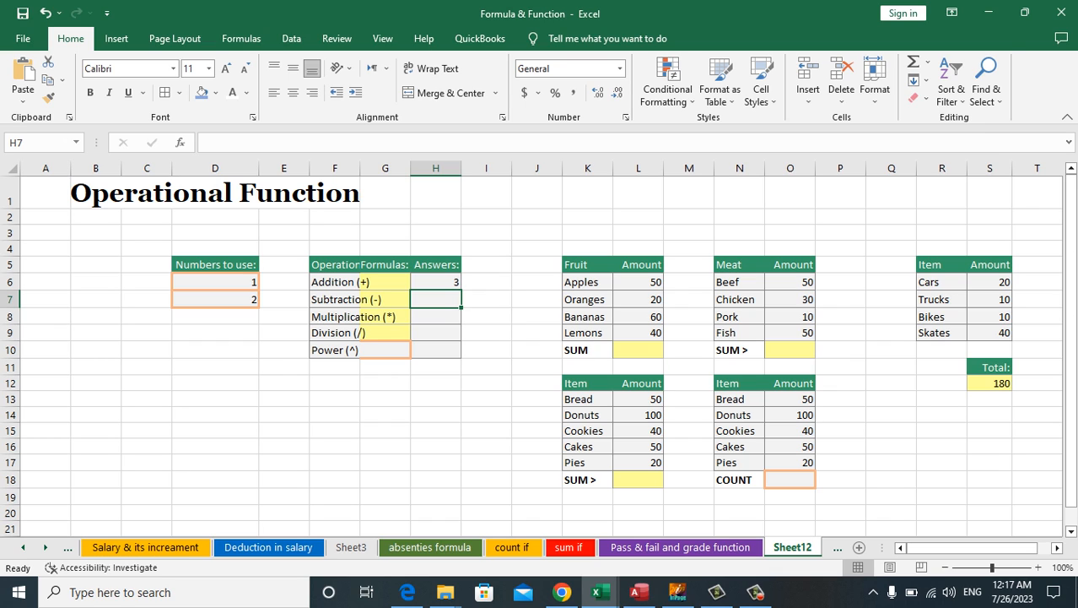
Enter the formula =D6-D7 in cell H7 as the Subtraction answer
text(=)
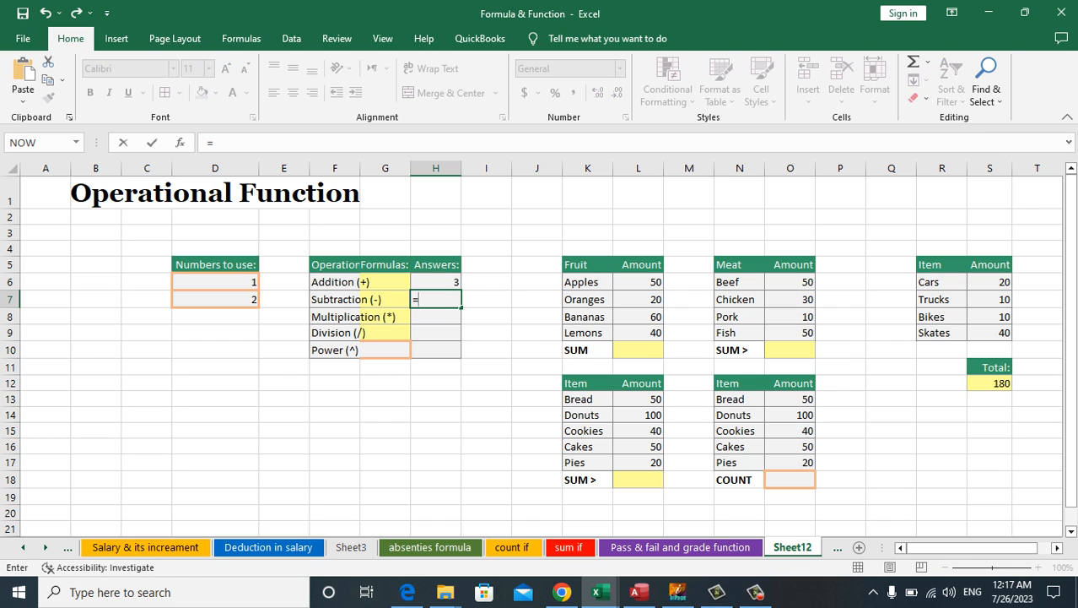
click(215, 300)
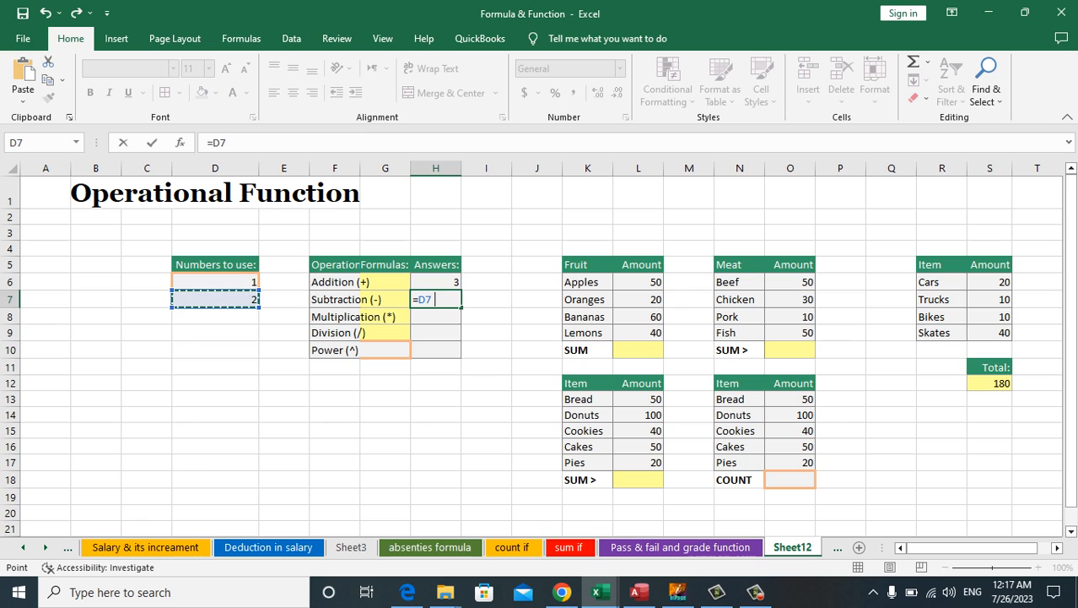
text(-)
key(BackSpace)
key(BackSpace)
key(BackSpace)
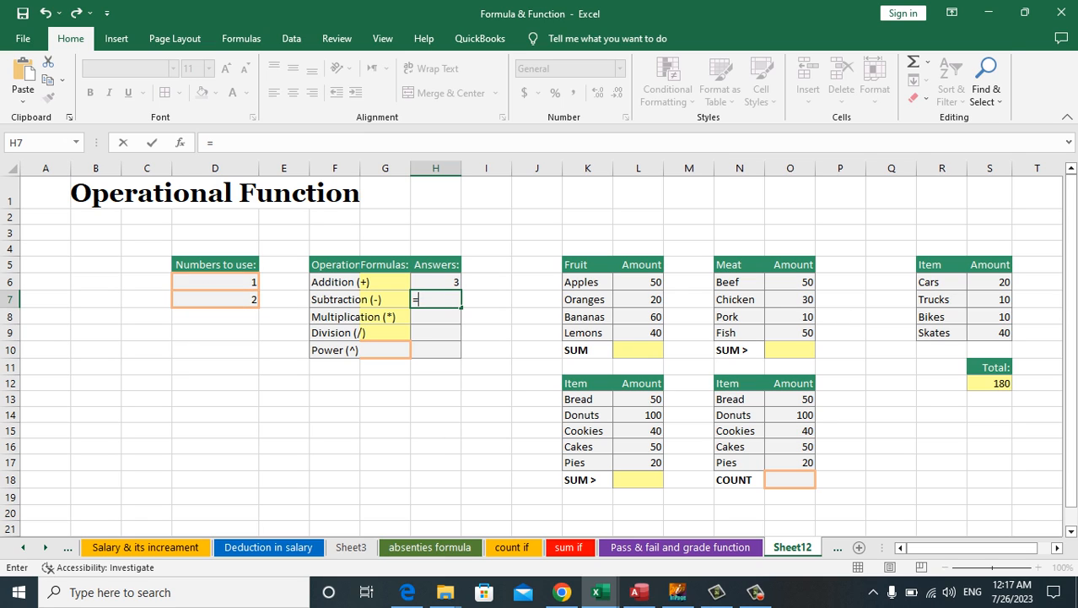
click(215, 282)
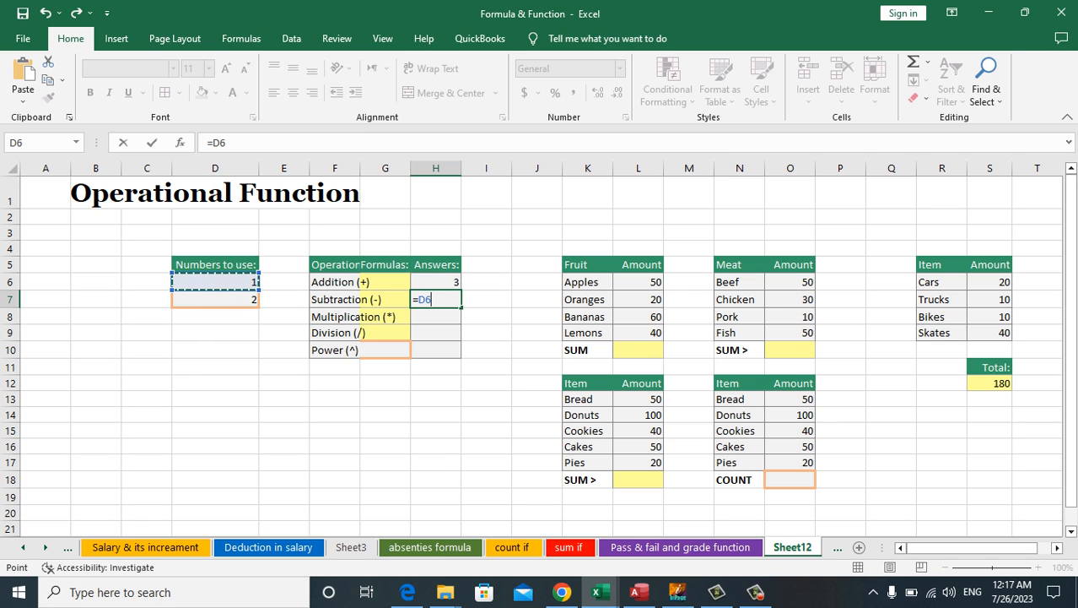
text(-)
click(216, 300)
key(Return)
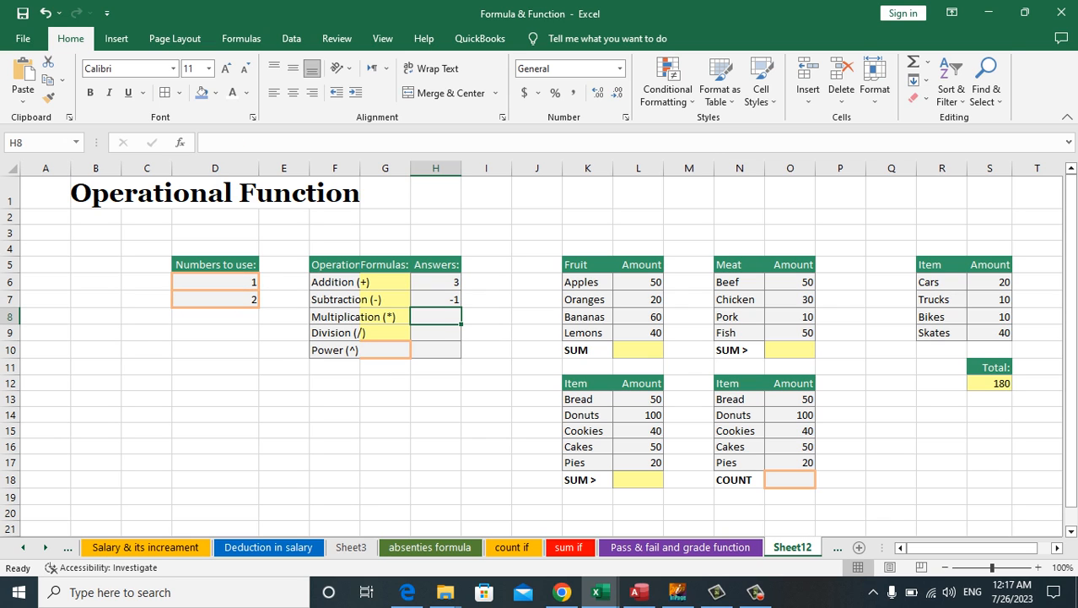
Enter the formula =D6*D7 in cell H8 as the Multiplication answer
text(=)
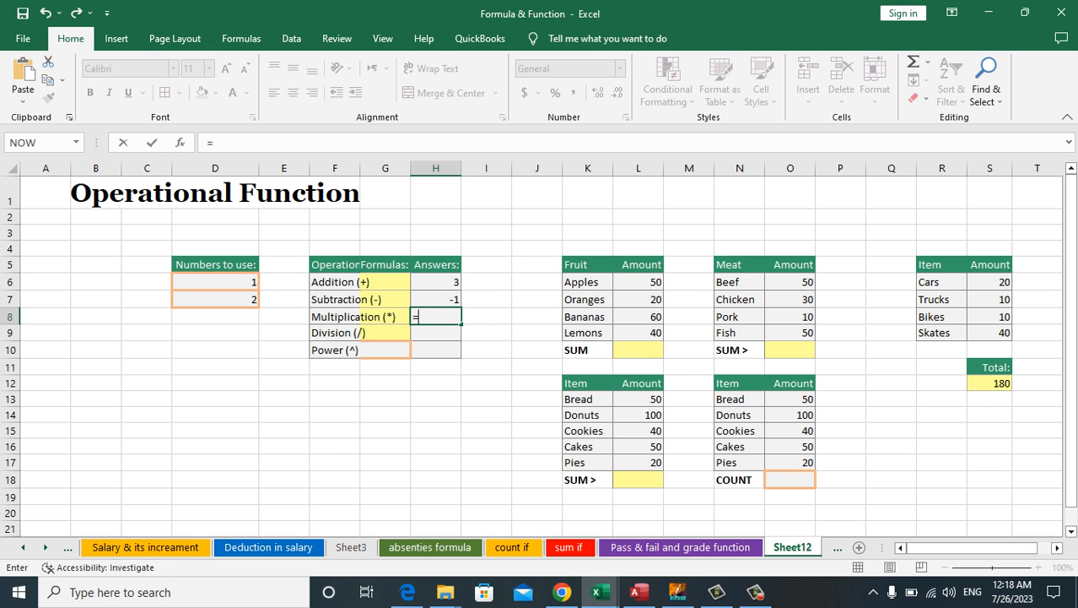
click(215, 282)
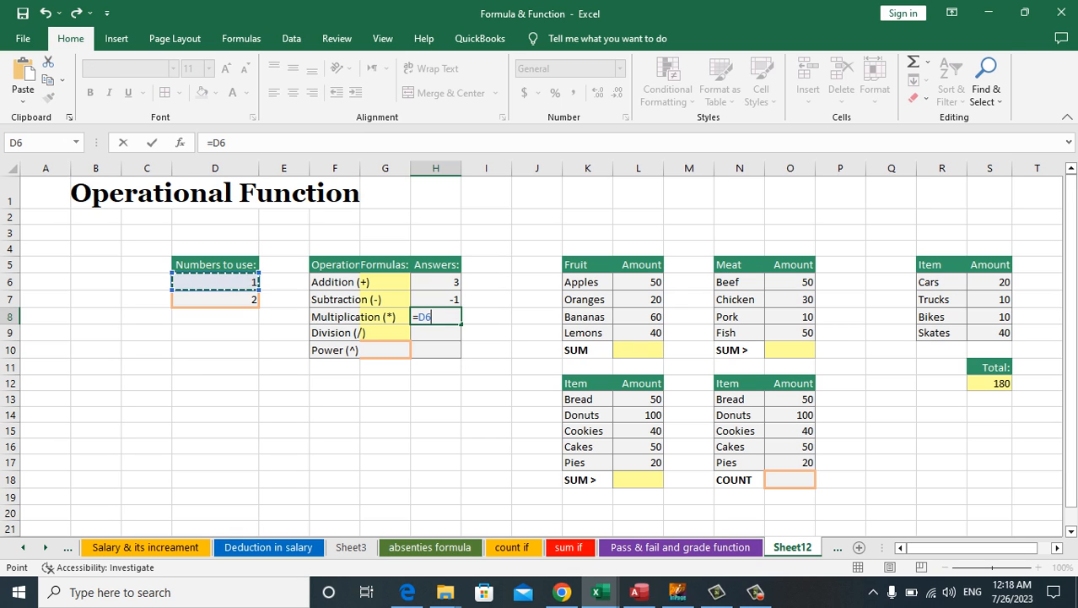
text(*)
click(216, 299)
key(Return)
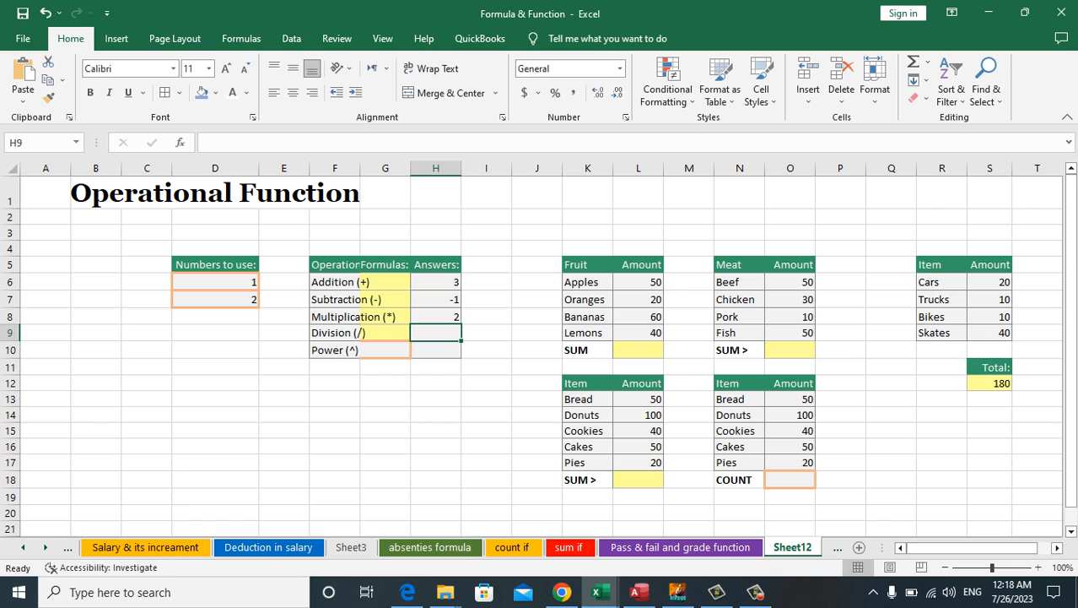
Enter the formula =D6/D7 in cell H9 as the Division answer
text(=)
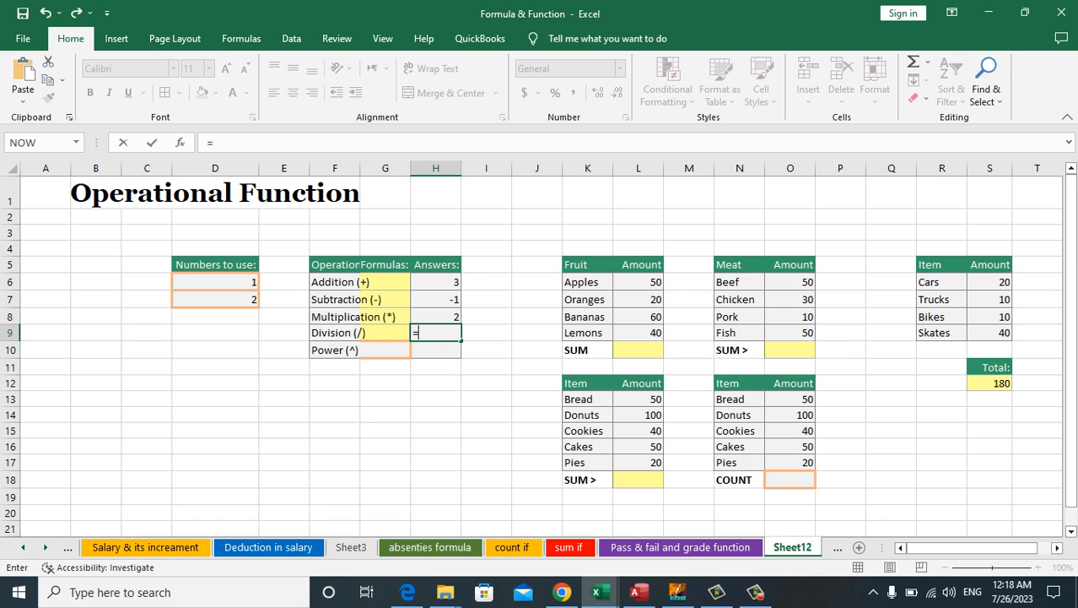
click(215, 282)
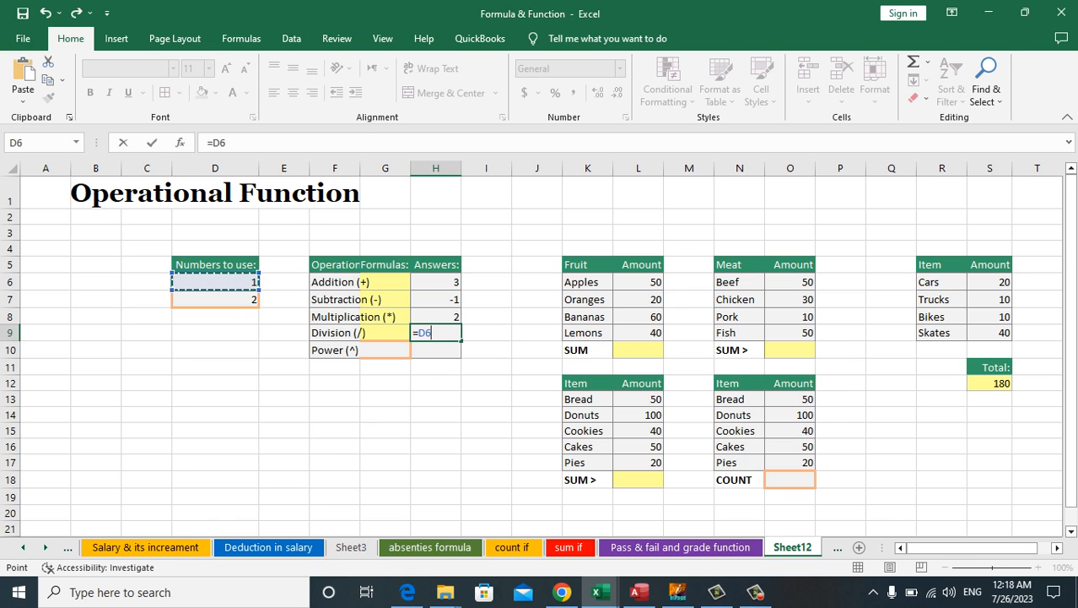
text(/)
click(215, 299)
key(Return)
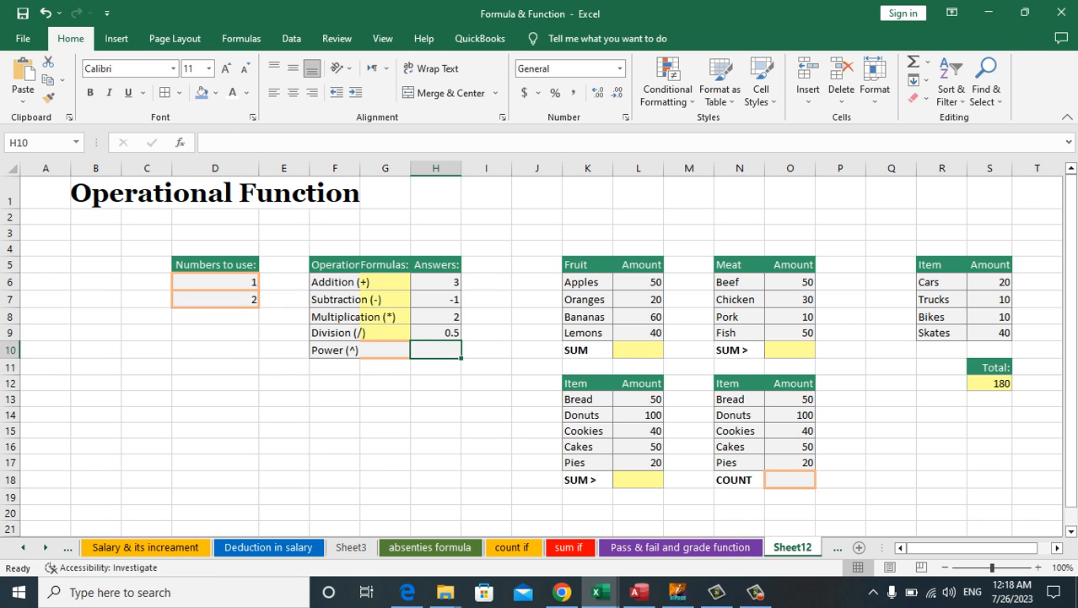
Enter the formula =D6^D7 in cell H10 as the Power answer
text(=)
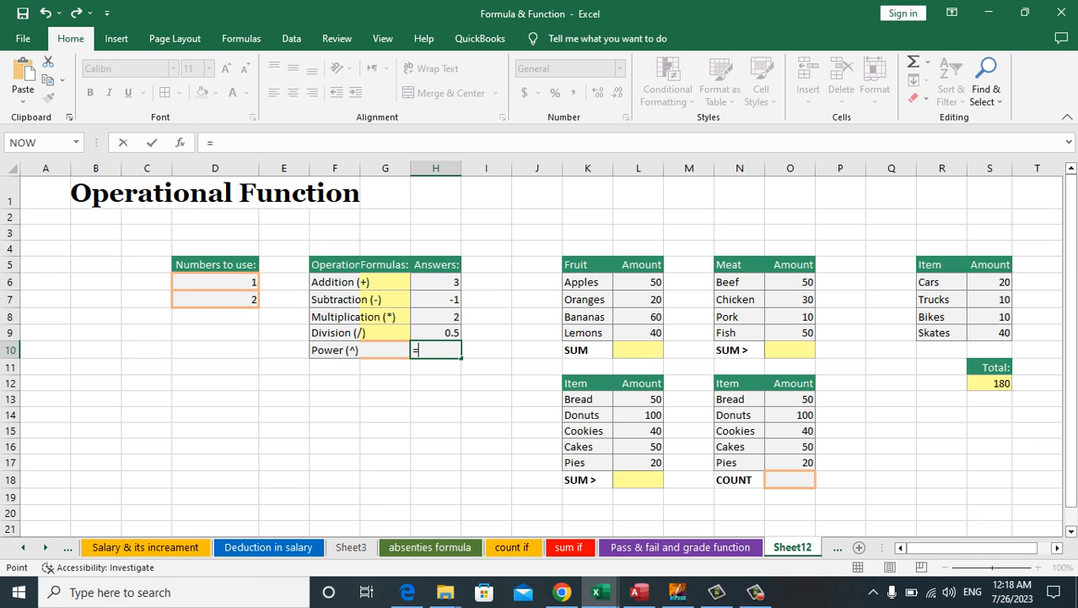
click(215, 282)
text(^)
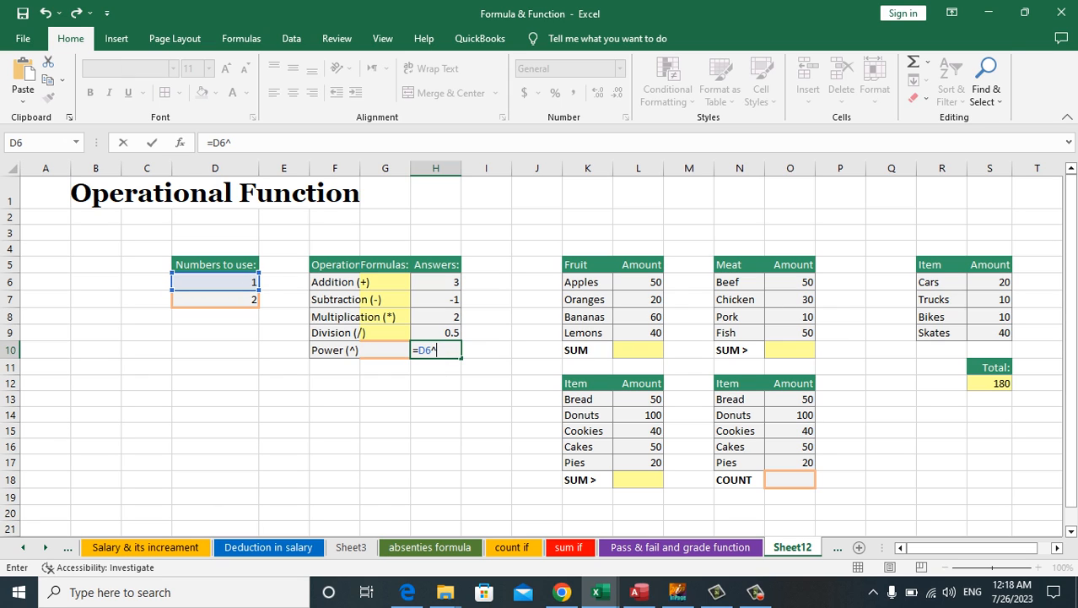
click(216, 300)
key(Return)
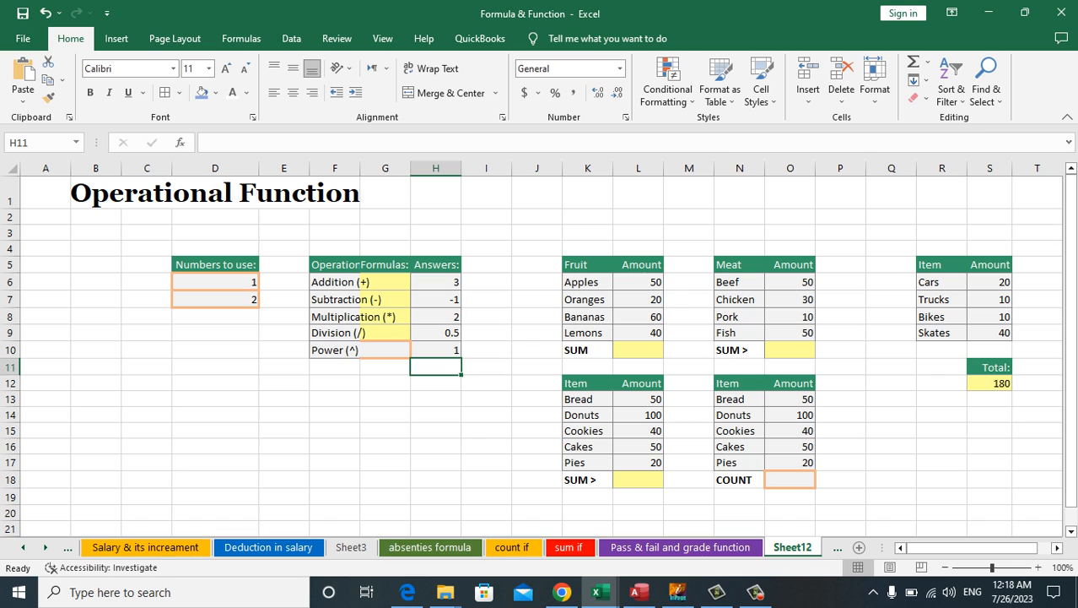
Test the answer formulas by setting the first number to use, cell D6, to 5 and after that to 6
click(215, 282)
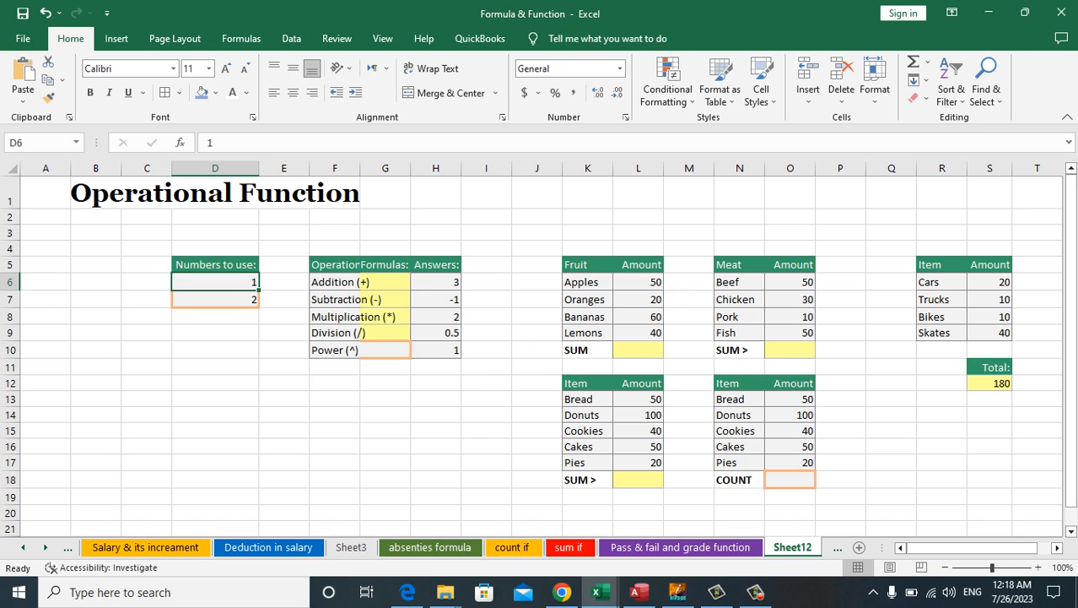
text(5)
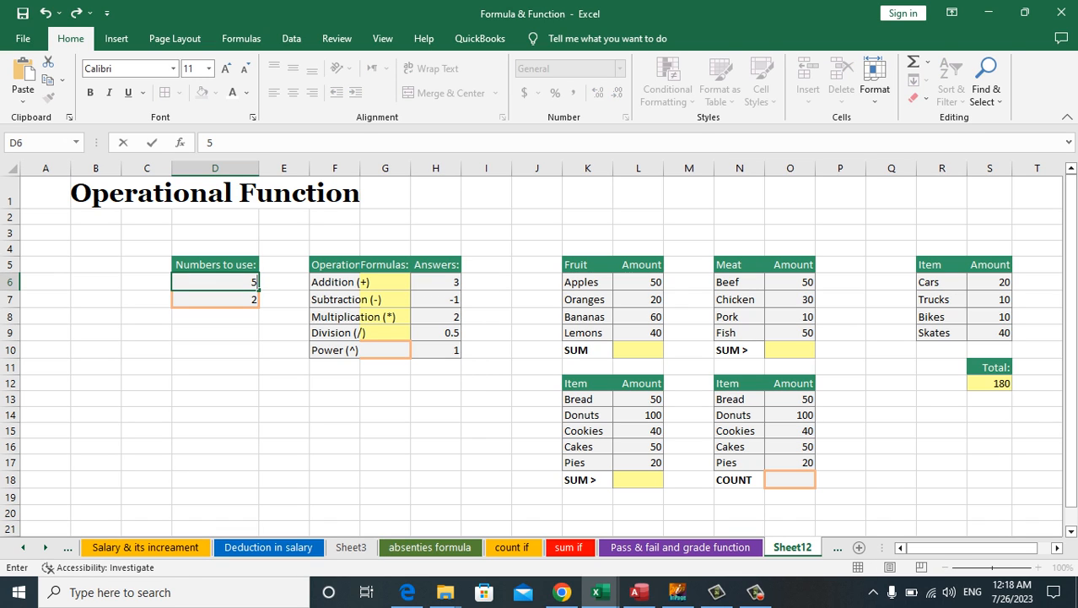
key(Return)
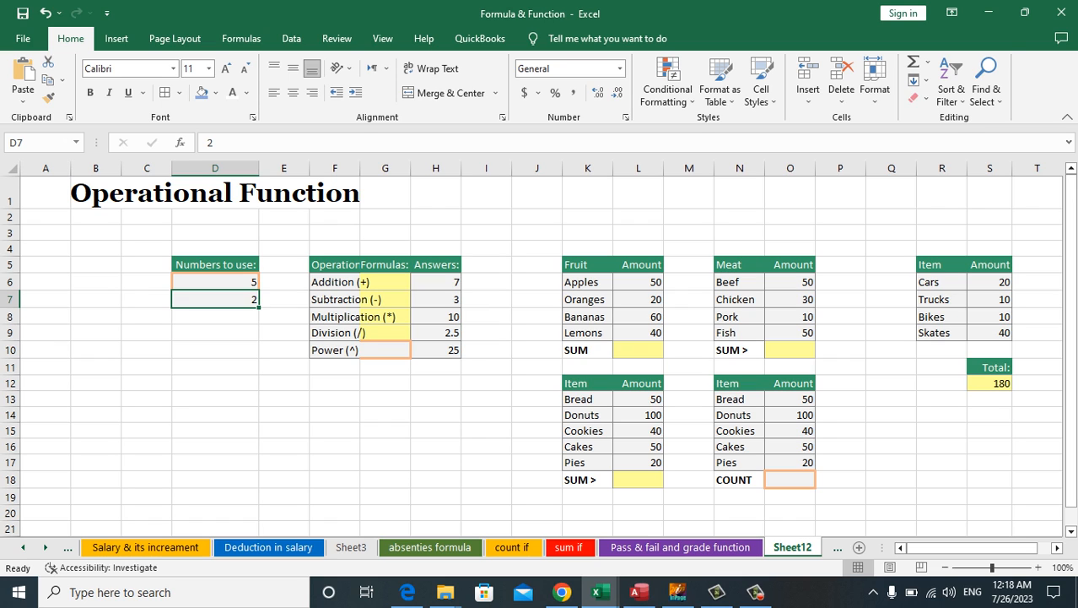
click(215, 281)
text(6)
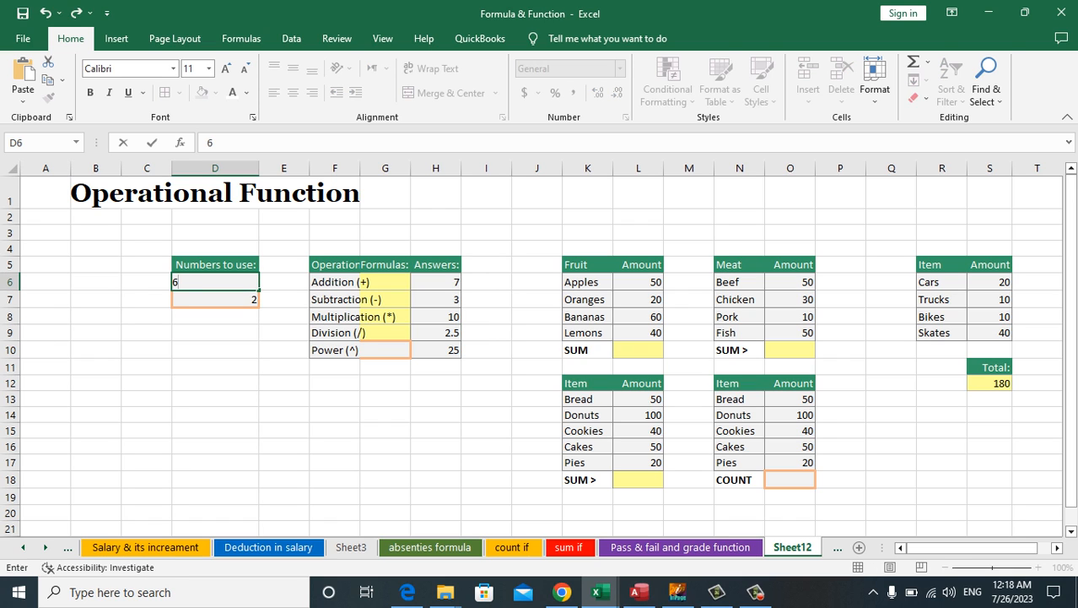
key(Return)
Set the first number to use, cell D6, to 22
click(215, 282)
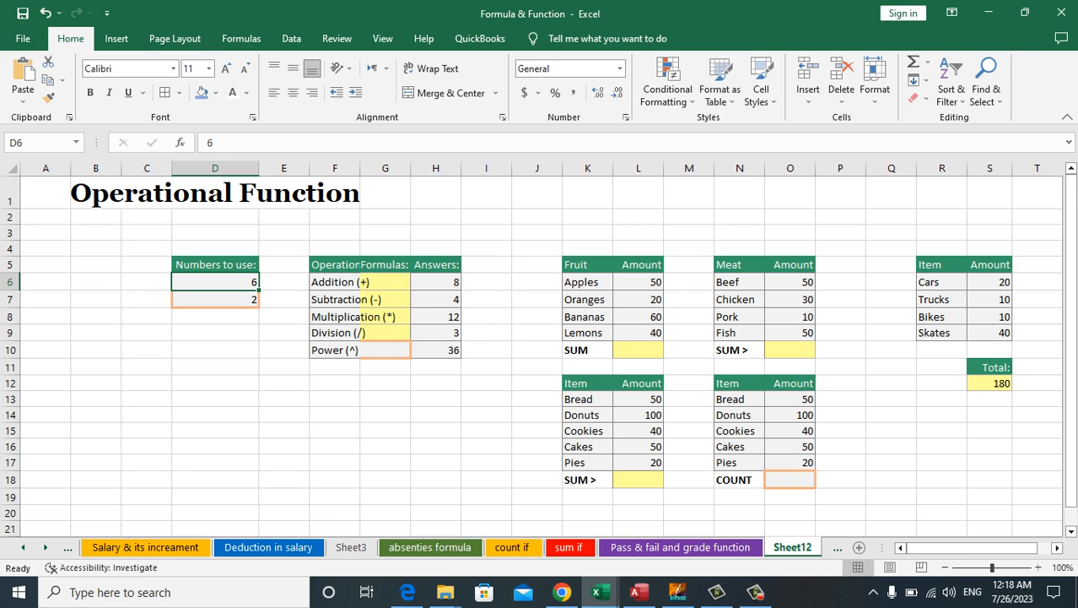
text(22)
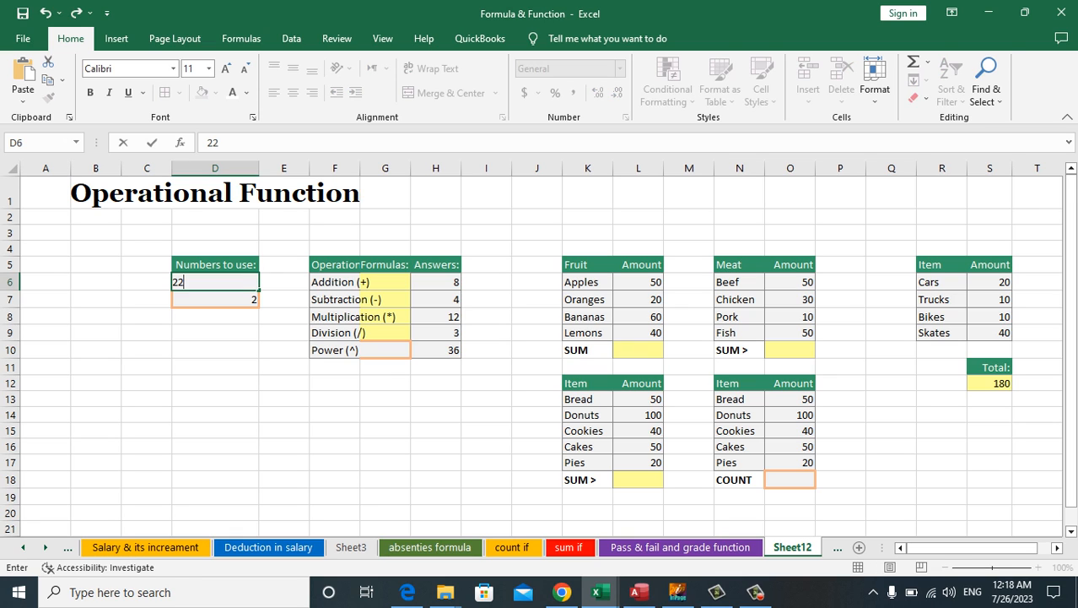
key(Return)
click(215, 282)
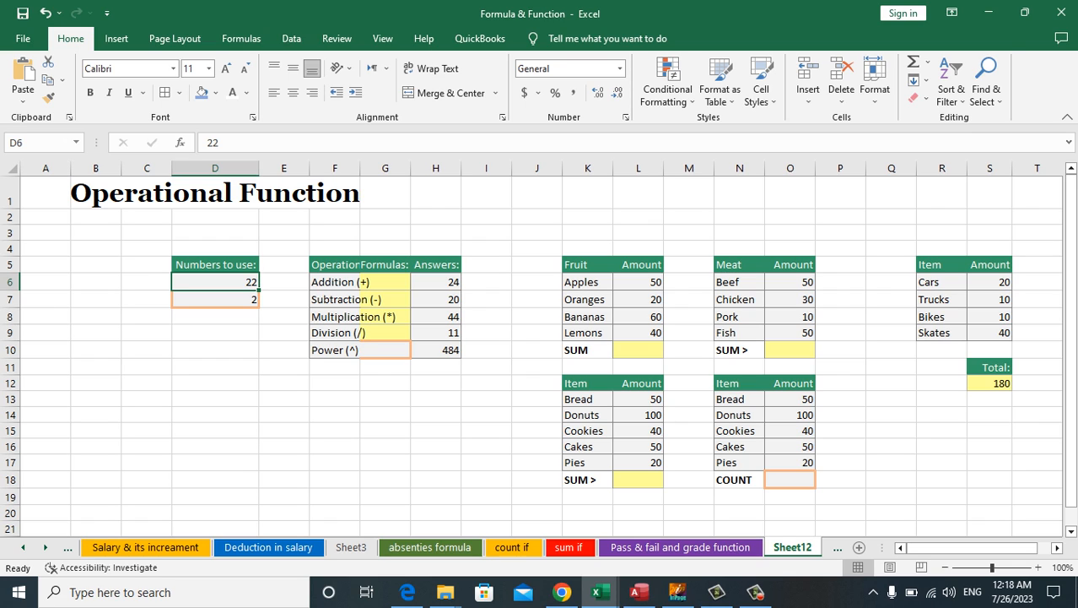
Total the fruit amounts in cell L10 with a SUM formula over L6:L9
click(638, 350)
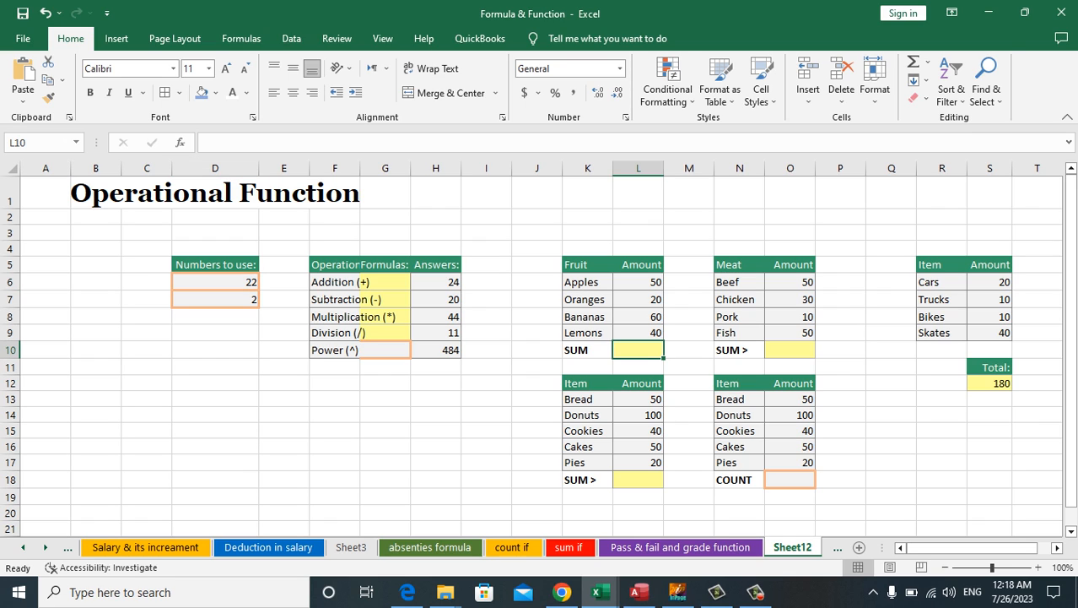
text(=)
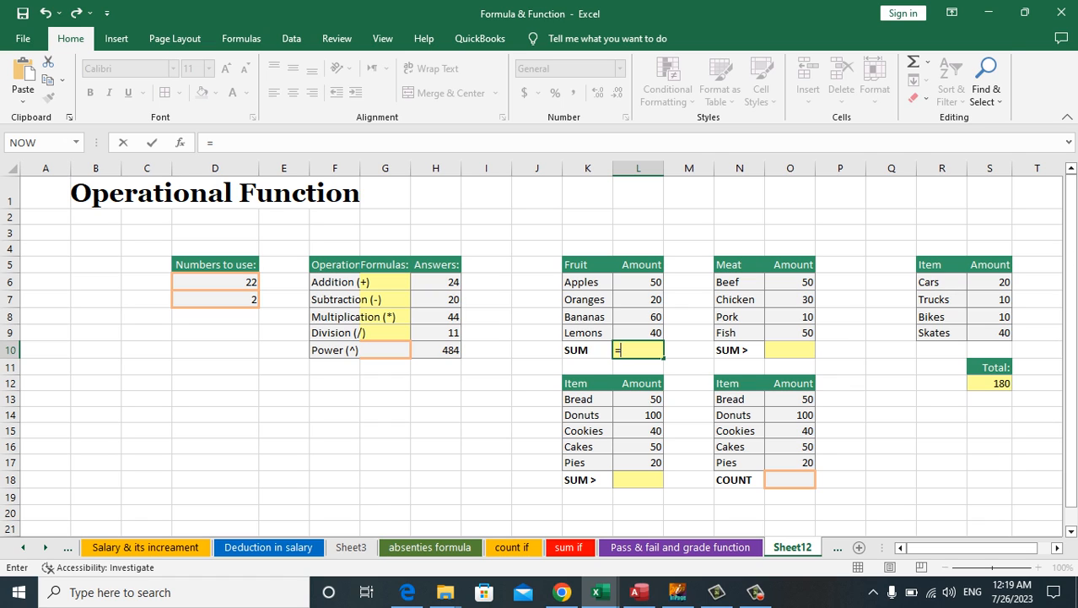
text(sum)
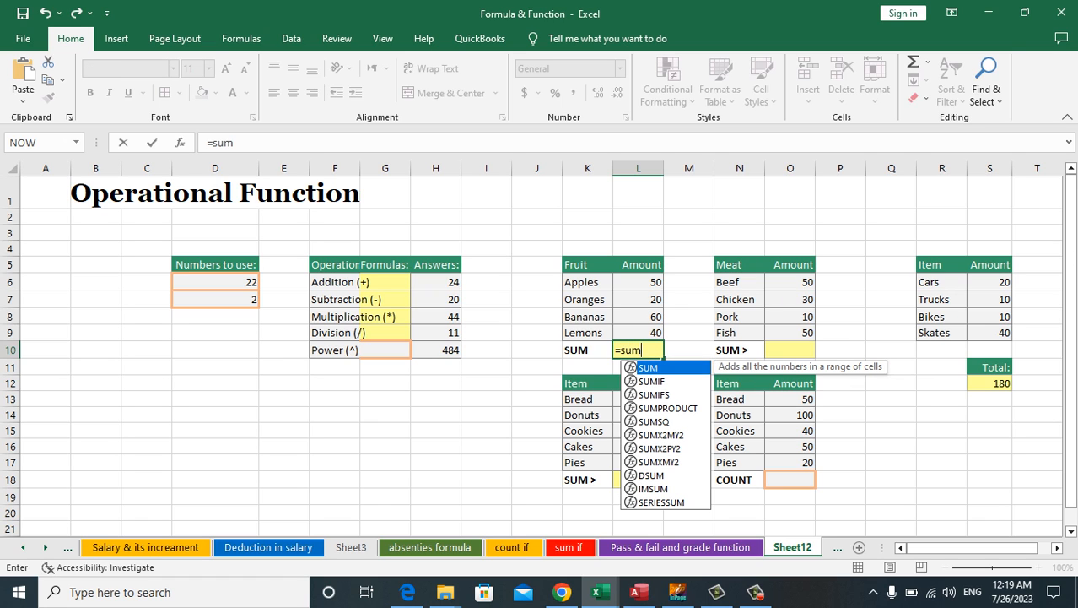
text(()
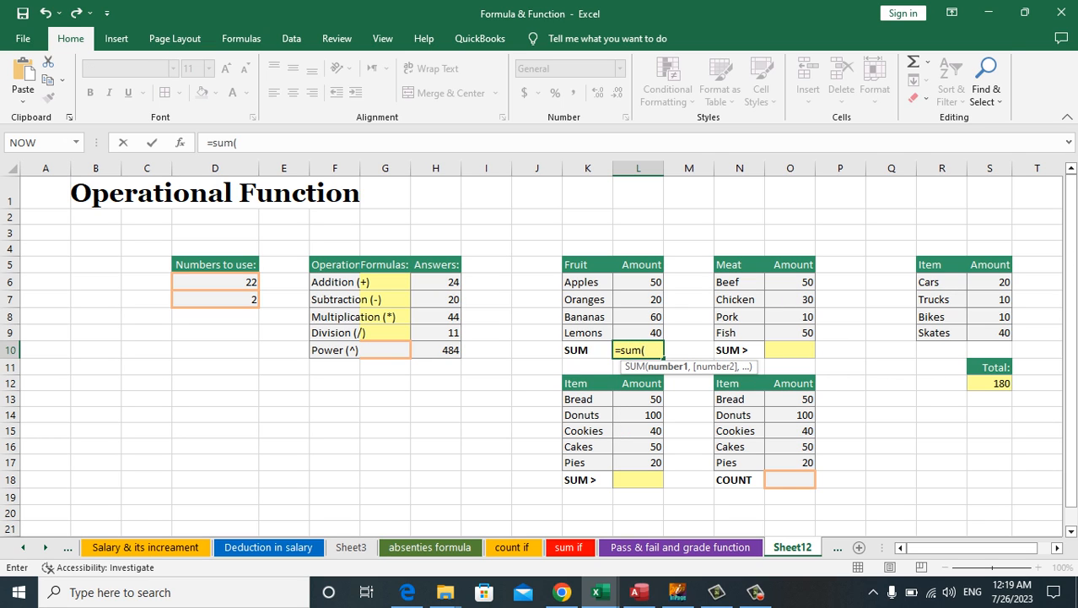
drag(639, 282, 645, 333)
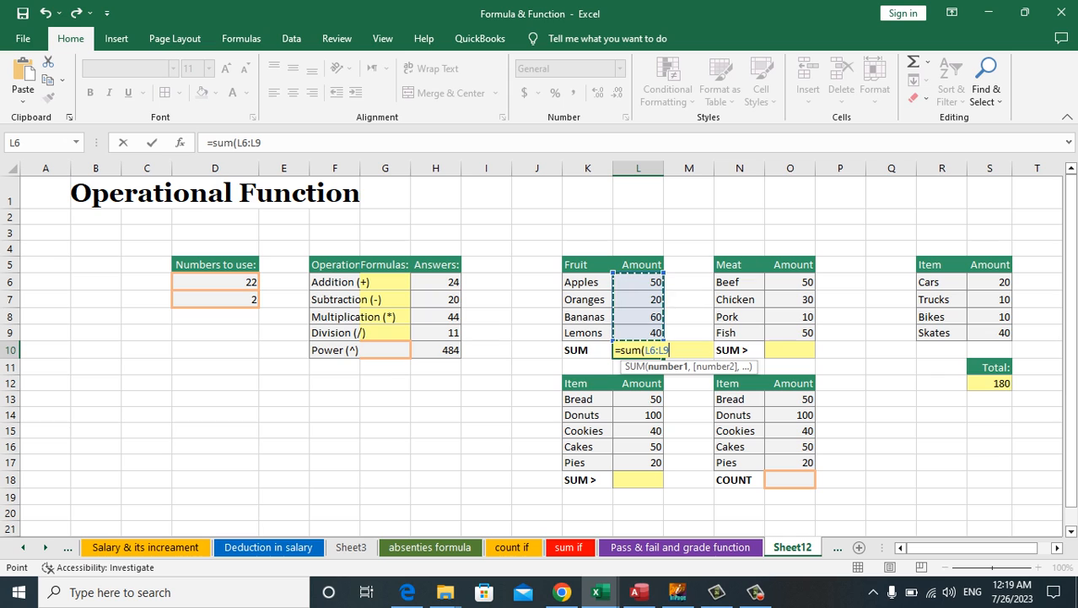
text())
key(Return)
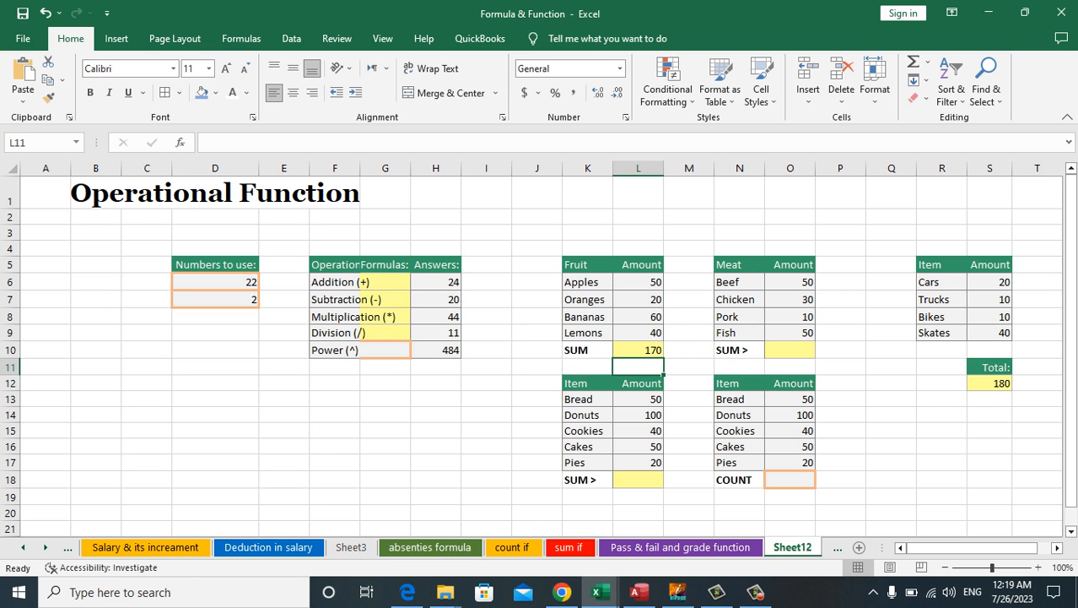
Set the Apples amount in the Fruit table to 120
click(639, 282)
text(120)
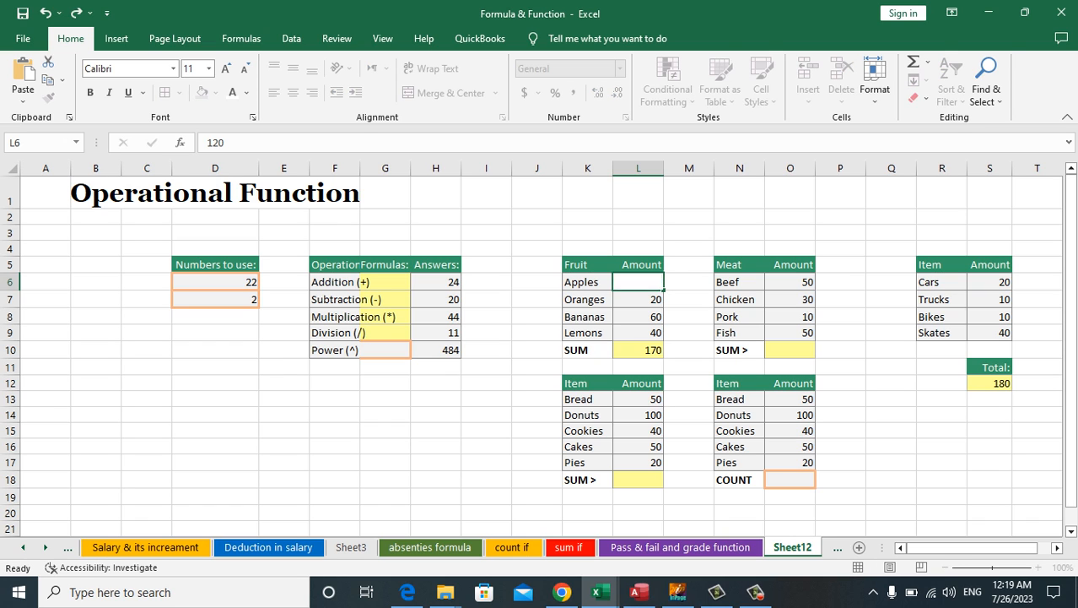
key(Return)
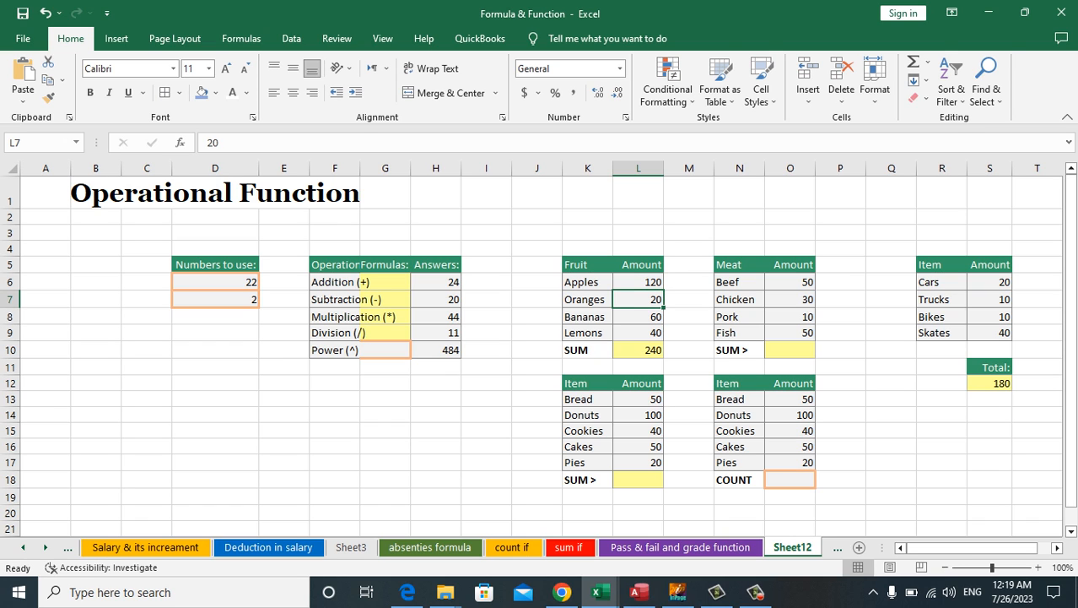
Set the Fruit table amounts to 200 for Oranges, 120 for Bananas and 80 for Lemons
text(200)
key(Return)
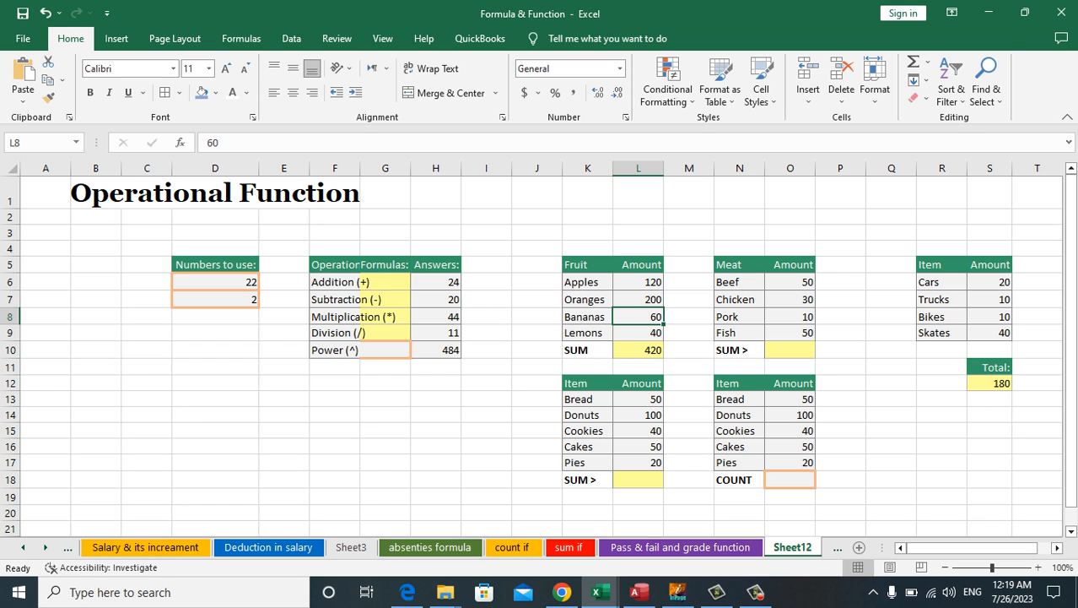
text(120)
key(Return)
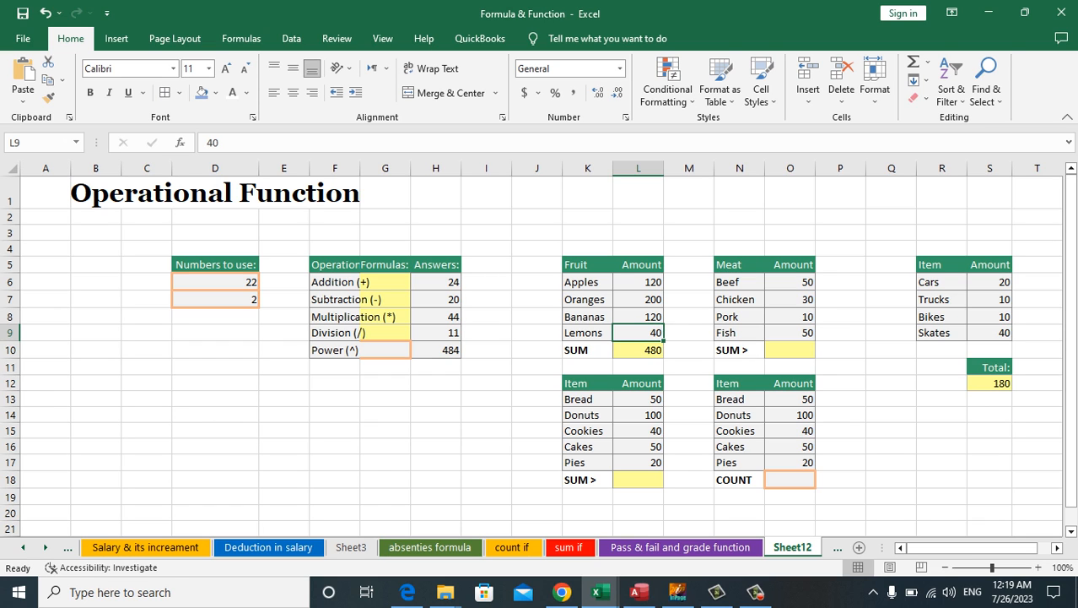
text(80)
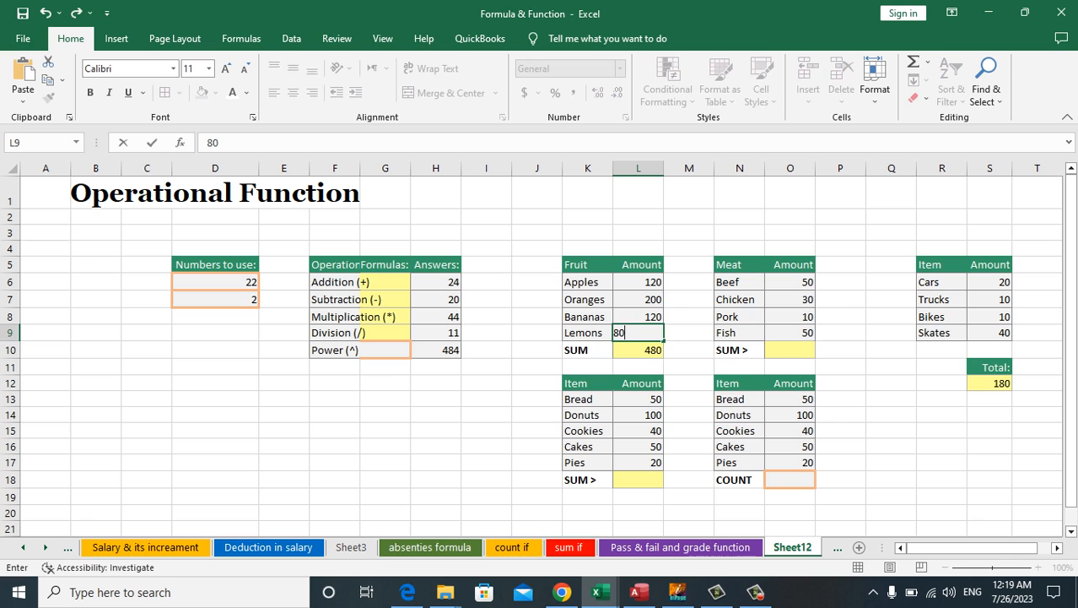
key(Return)
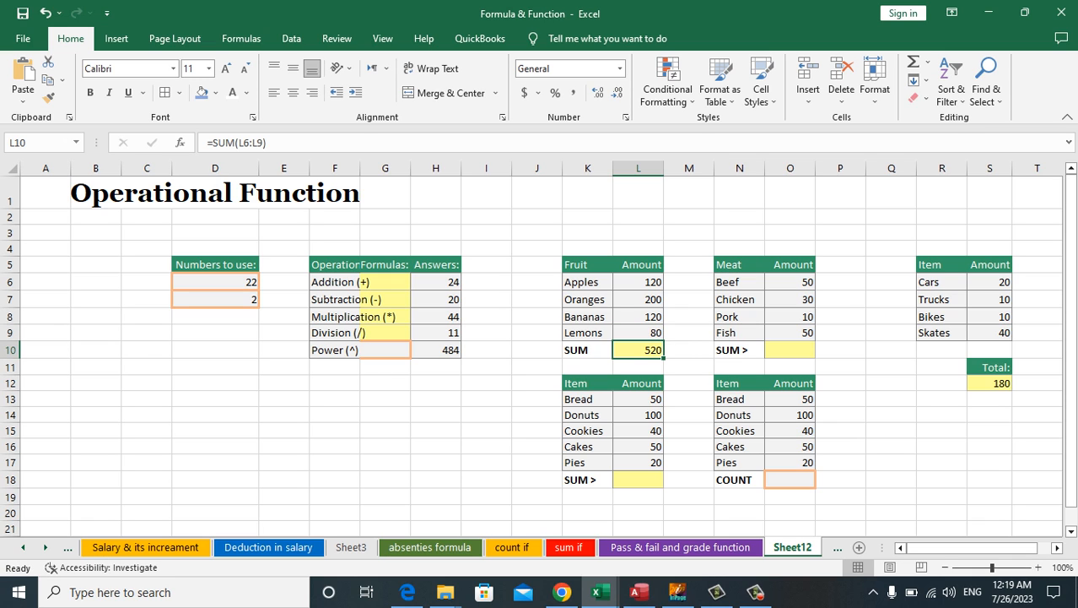
Total the Meat amounts in cell O10 with a SUM formula over O6:O9
click(789, 350)
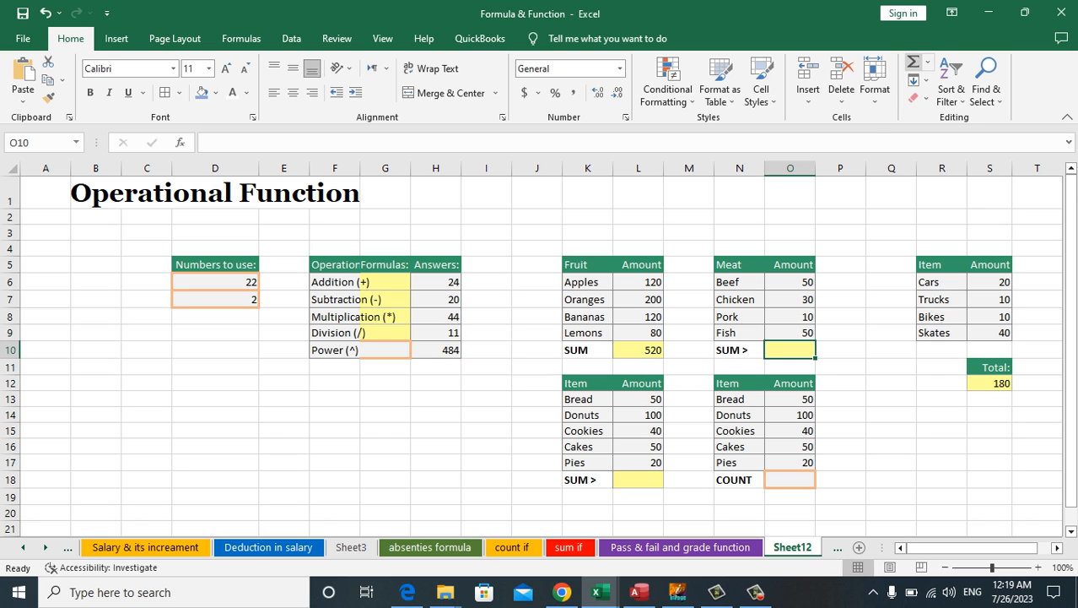
click(913, 62)
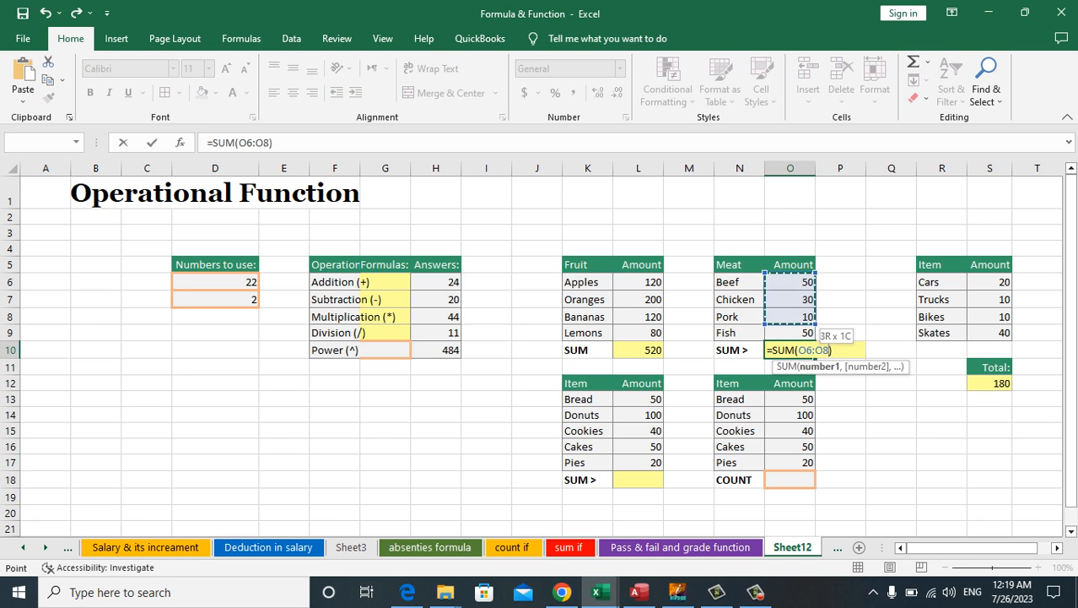
key(Return)
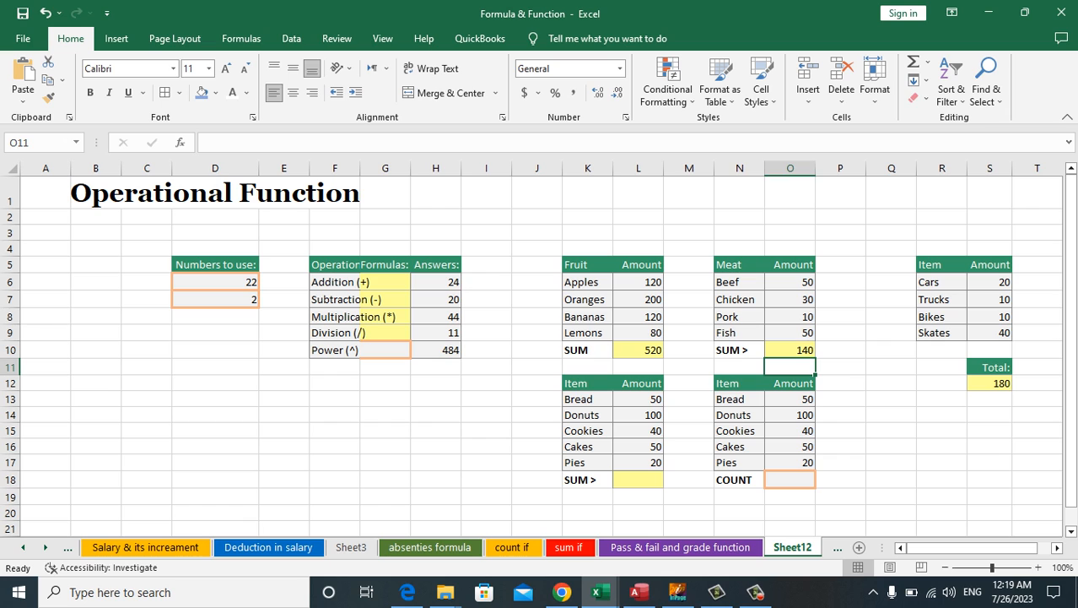
Total the Item amounts from Bread to Pies in cell L18 with a SUM formula over L13:L17
click(639, 479)
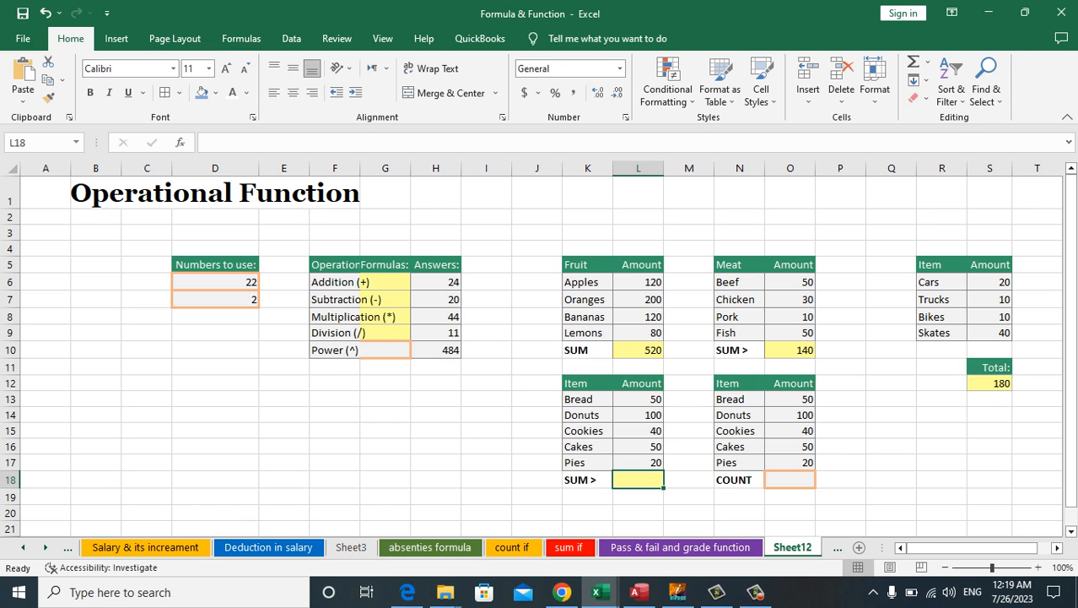
key(alt+equal)
key(ctrl+Return)
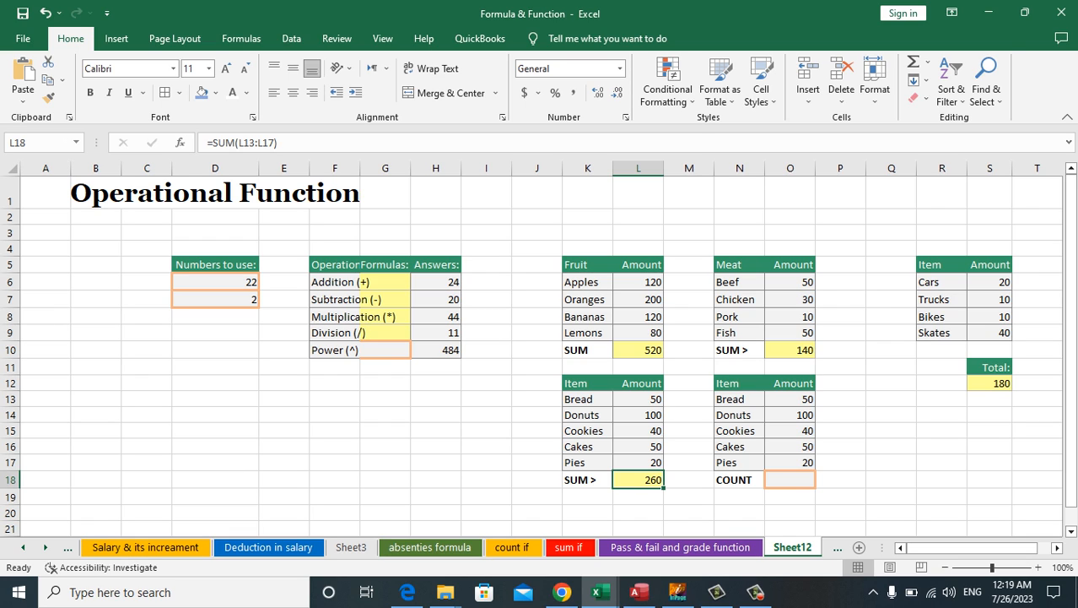
Count the Item amounts in cell O18 with the formula =COUNT(O13:O17)
click(790, 479)
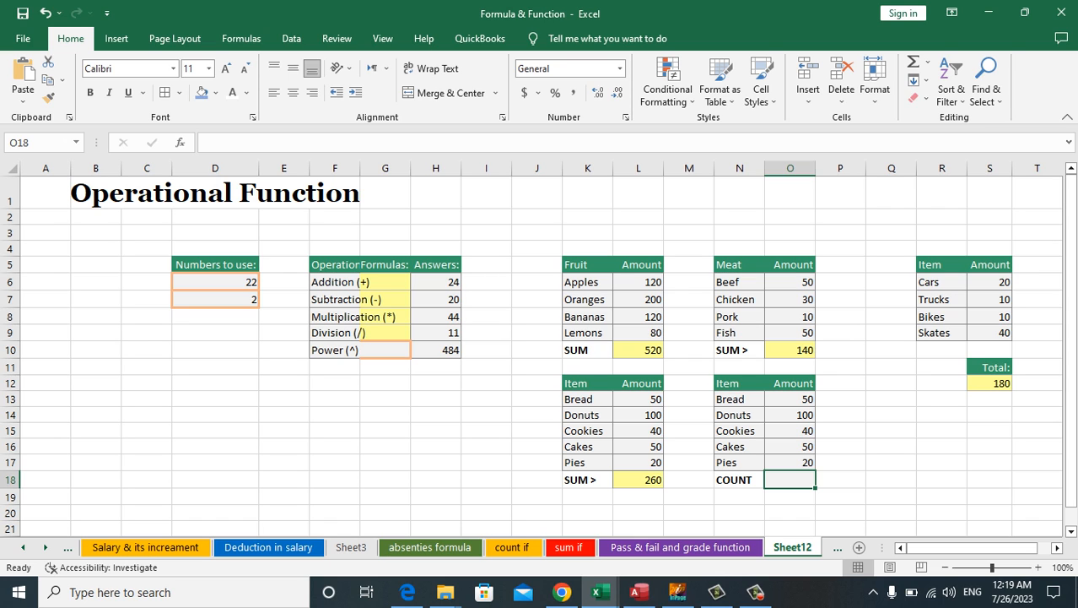
text(=count)
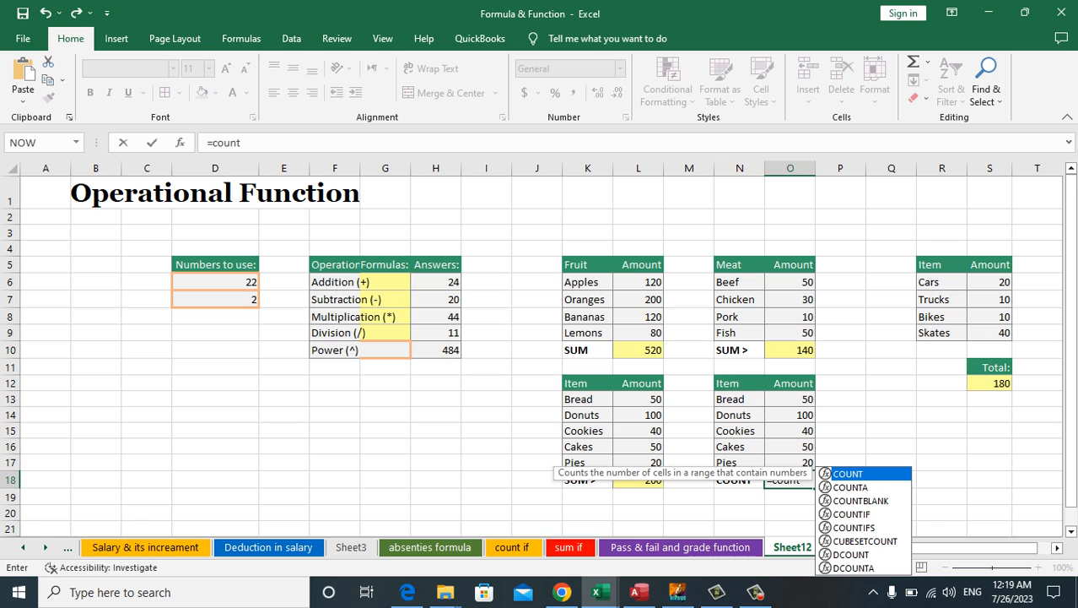
text(()
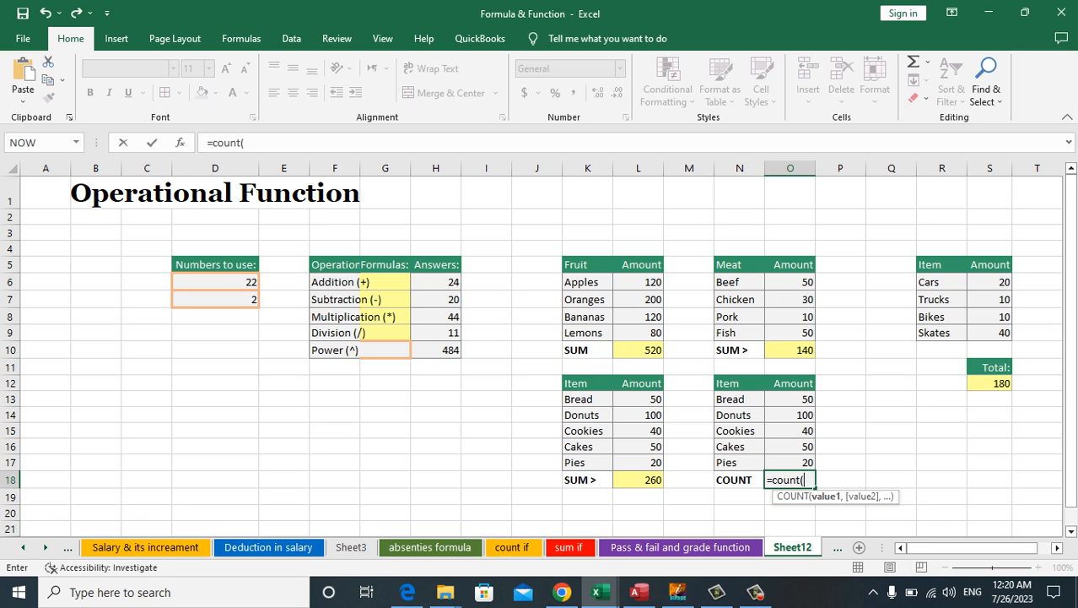
drag(790, 399, 790, 463)
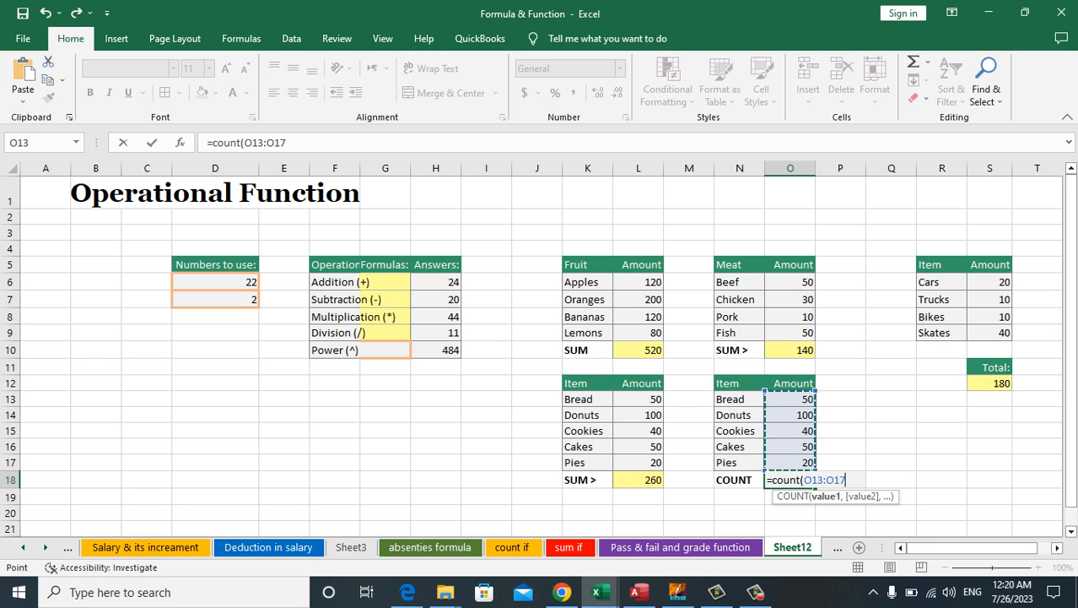
text())
key(Return)
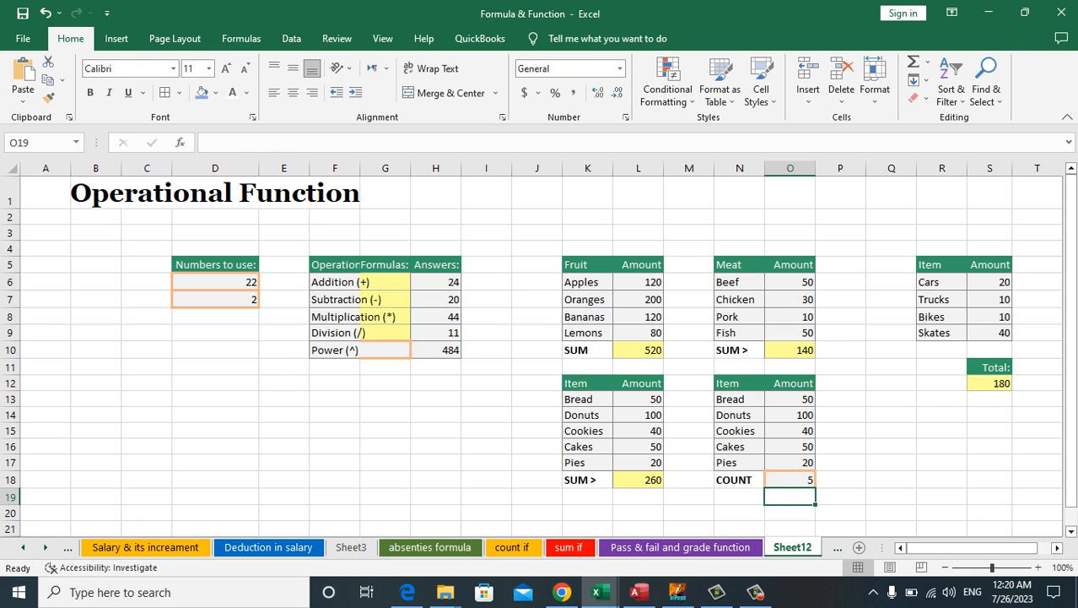
Check the counted amounts in O13:O17 one by one against the COUNT formula in O18
click(789, 400)
click(790, 415)
click(790, 431)
click(790, 446)
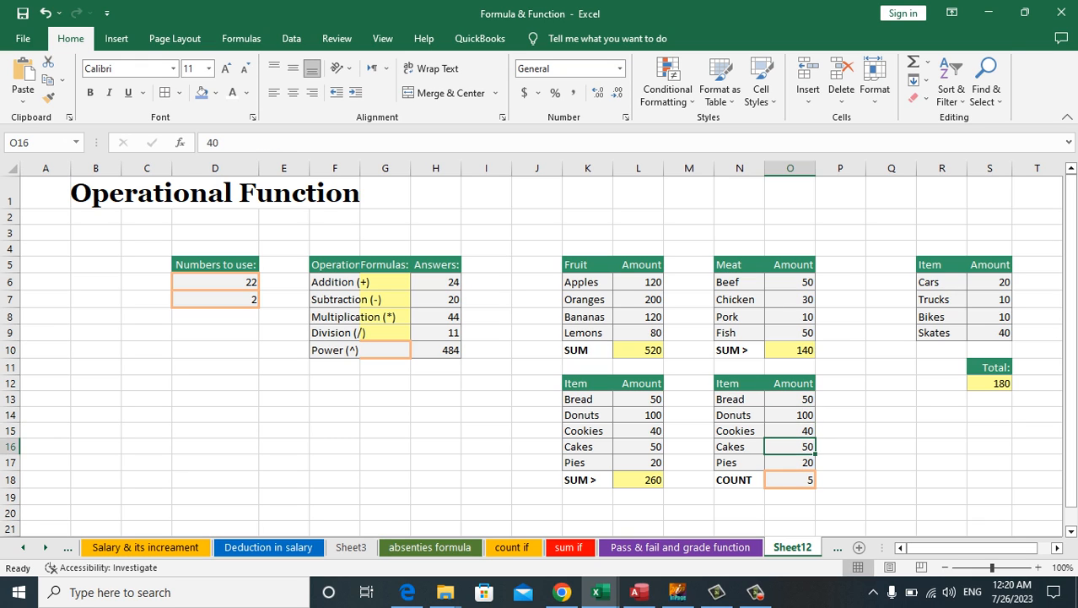
click(790, 463)
click(790, 479)
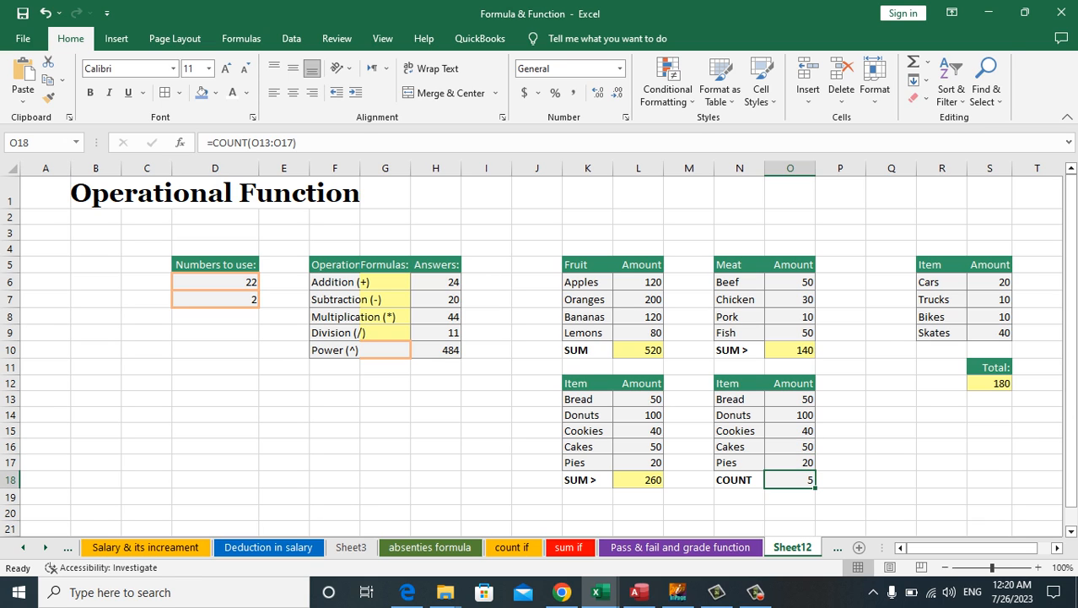
Clear cell O18 and fill it again with the built-in Count Numbers function over O13:O17
key(BackSpace)
click(841, 463)
click(790, 480)
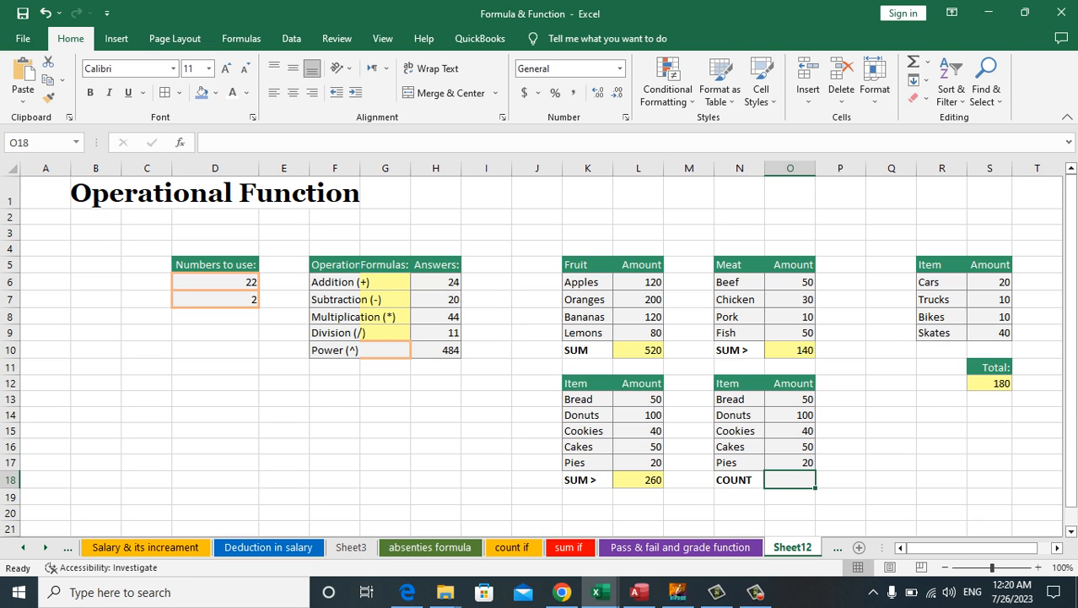
click(927, 61)
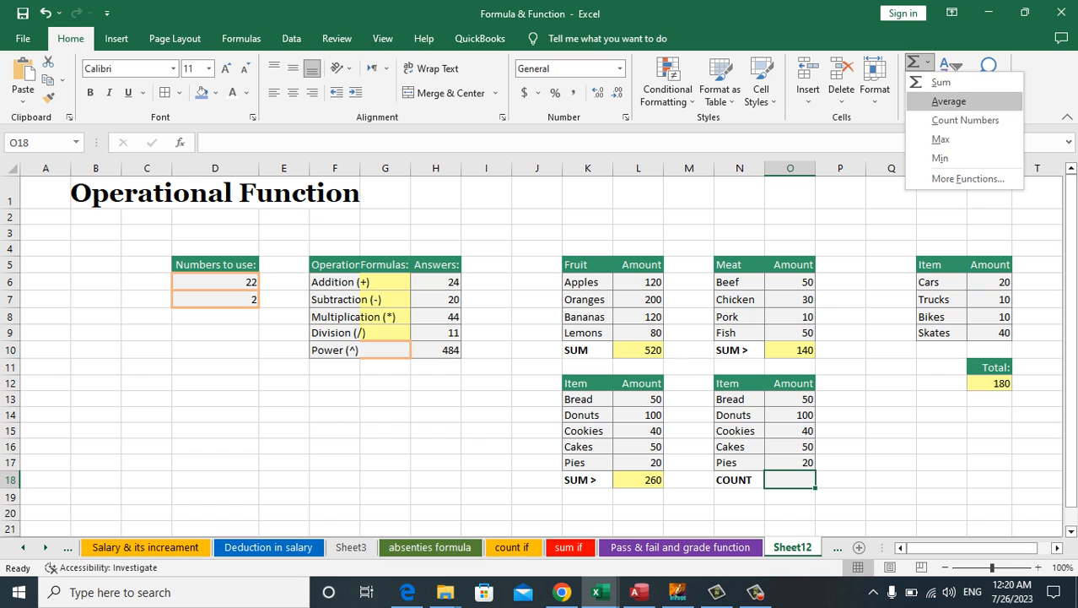
click(964, 120)
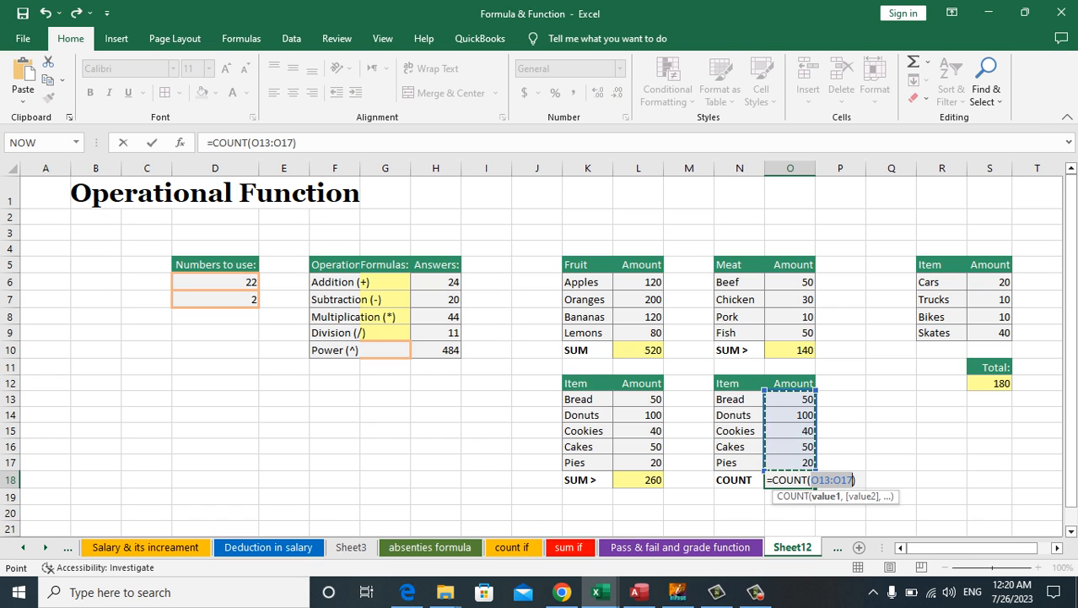
key(Return)
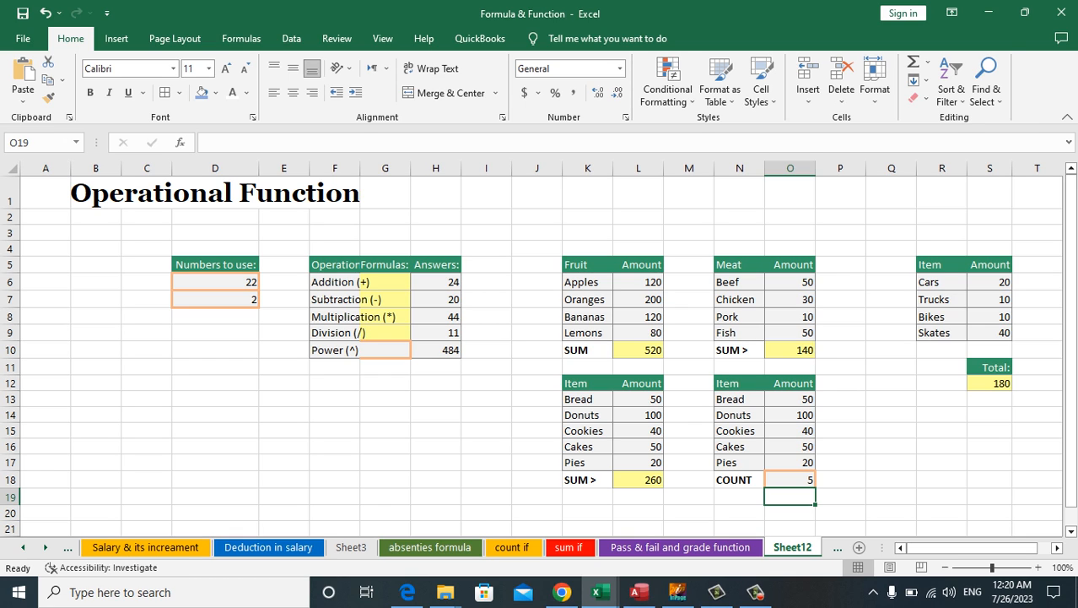
Replace the grand total in cell S12 with a formula adding the three table sums, =L10+O10+L18
click(990, 383)
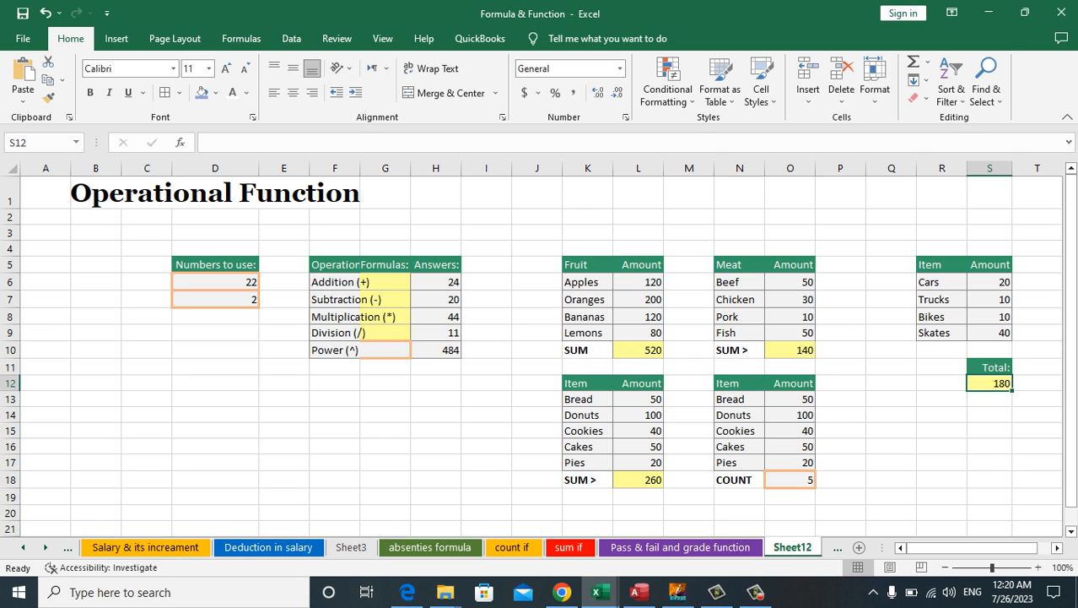
key(Delete)
text(=)
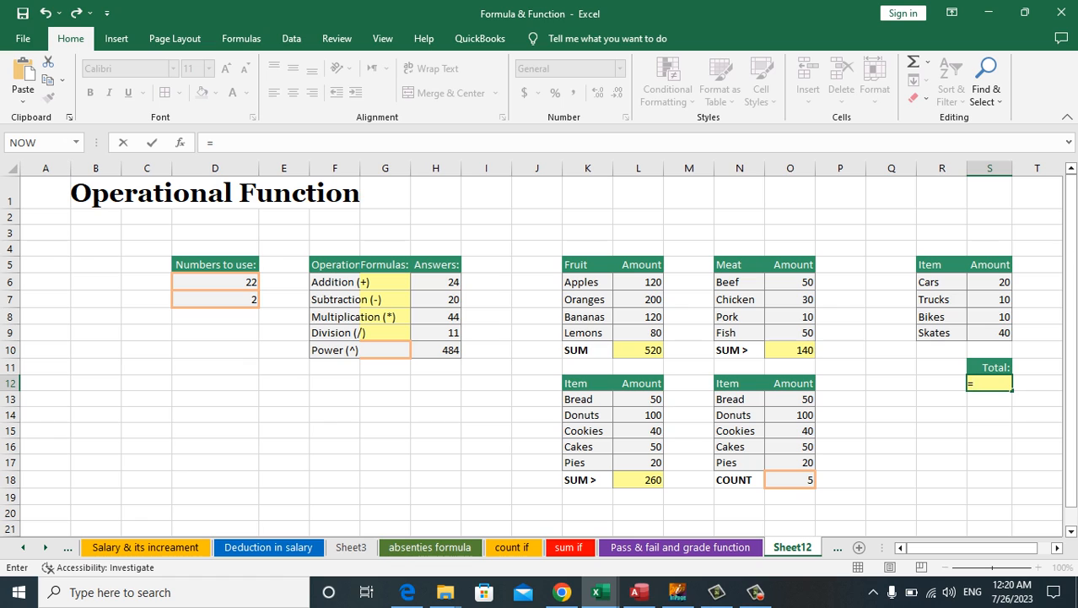
click(638, 349)
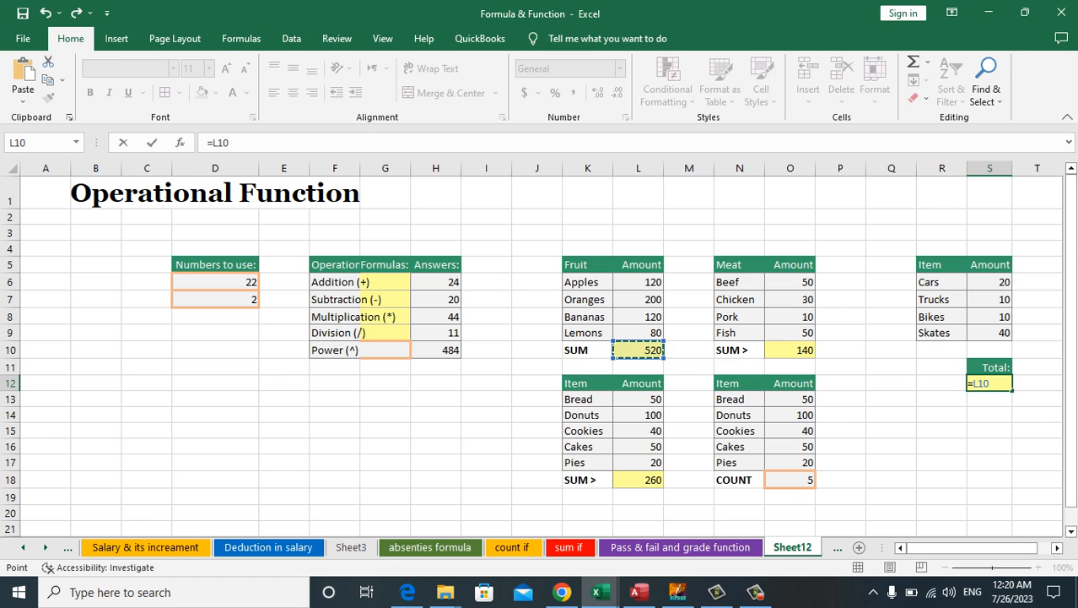
text(+)
click(790, 350)
text(+)
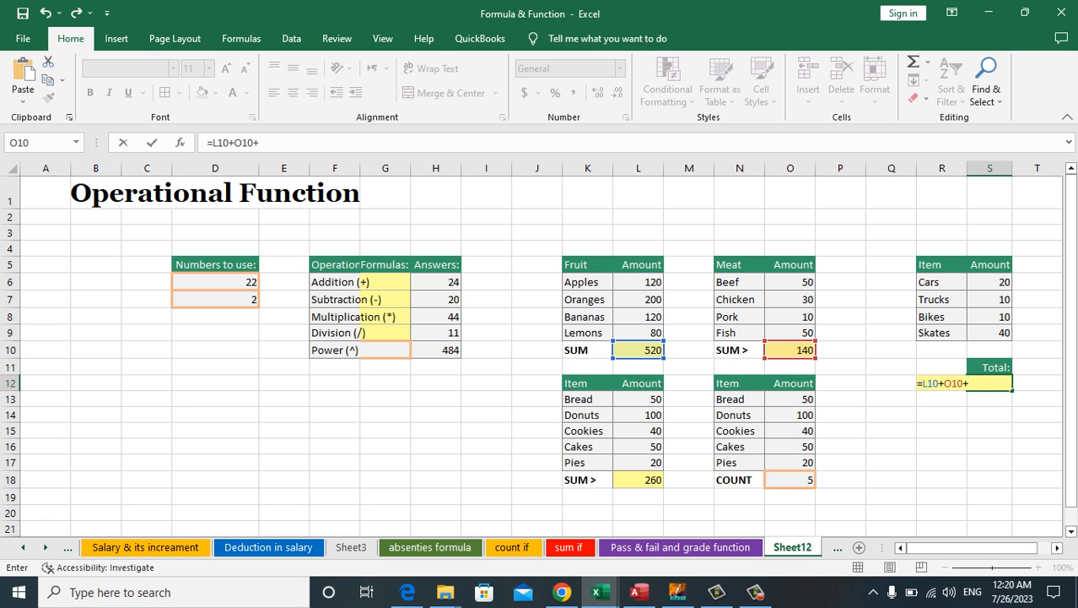
click(638, 479)
click(638, 463)
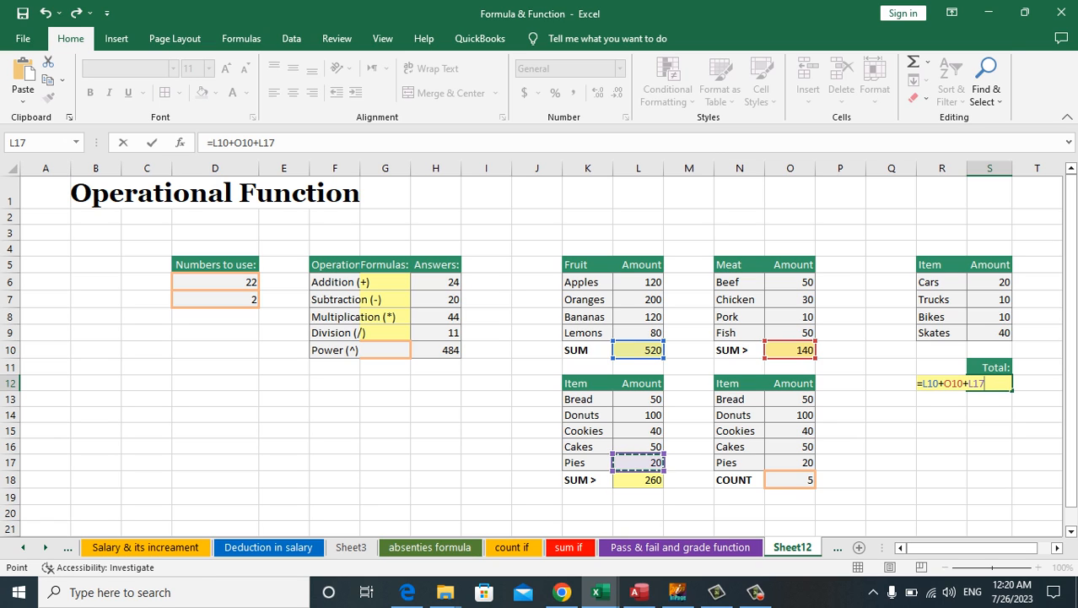
click(638, 480)
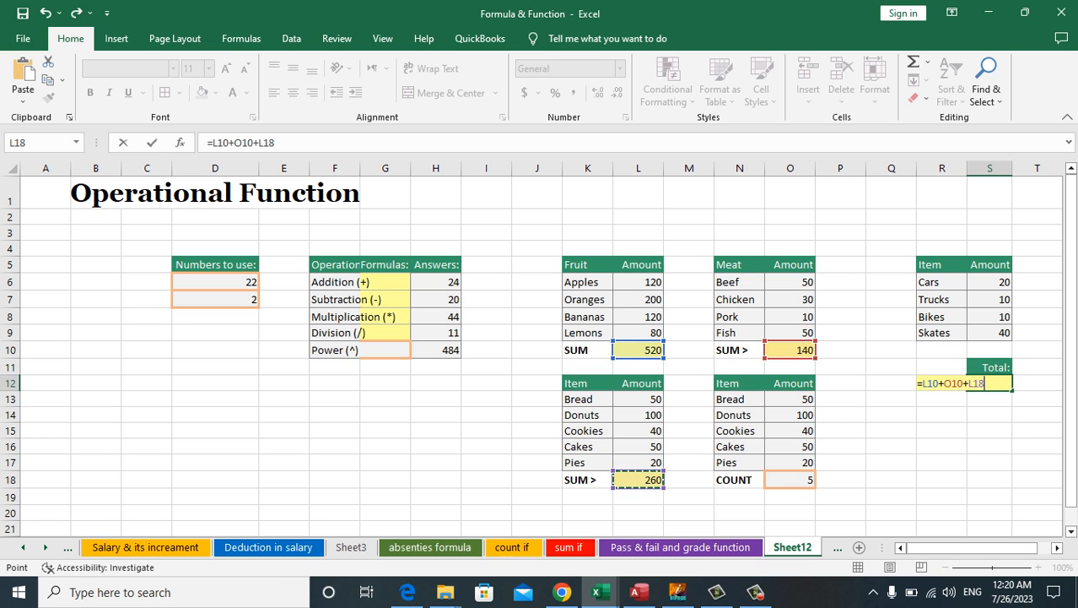
key(Return)
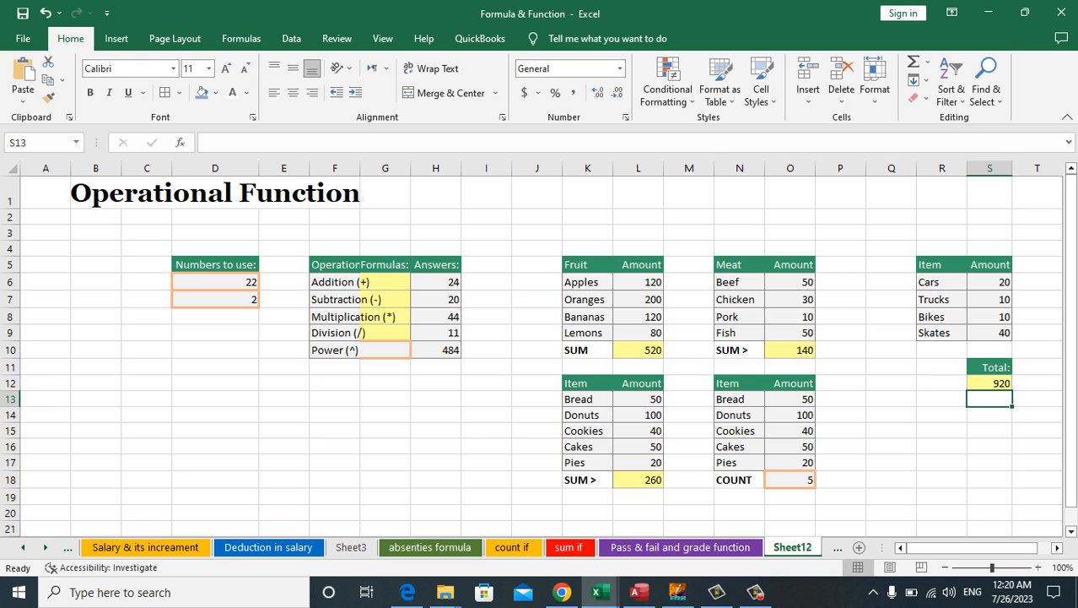
Test the grand total by setting the Apples amount to 200 and the Beef amount to 200
click(638, 282)
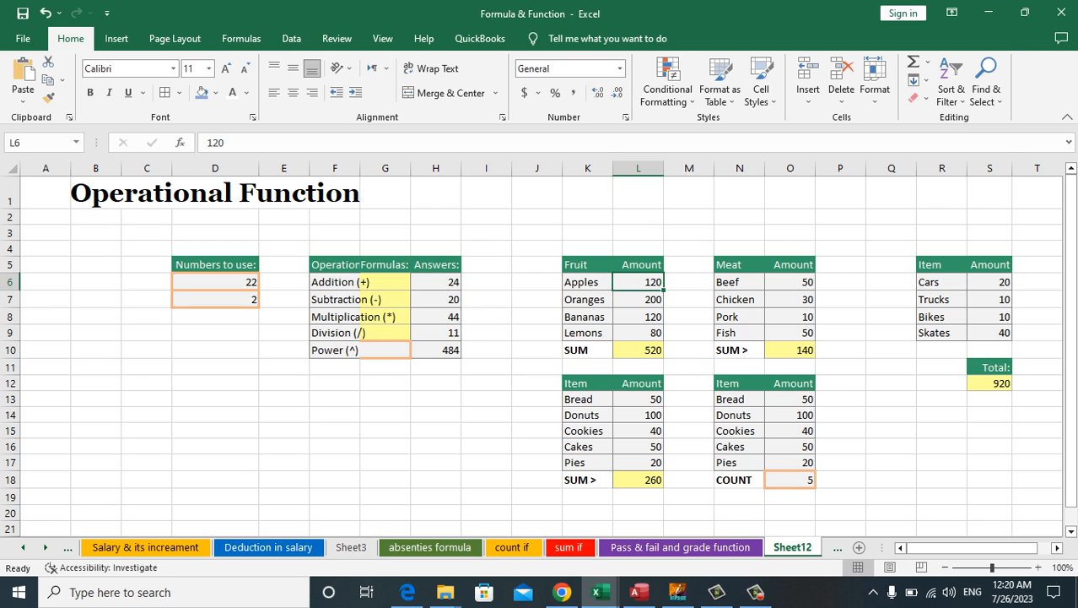
text(200)
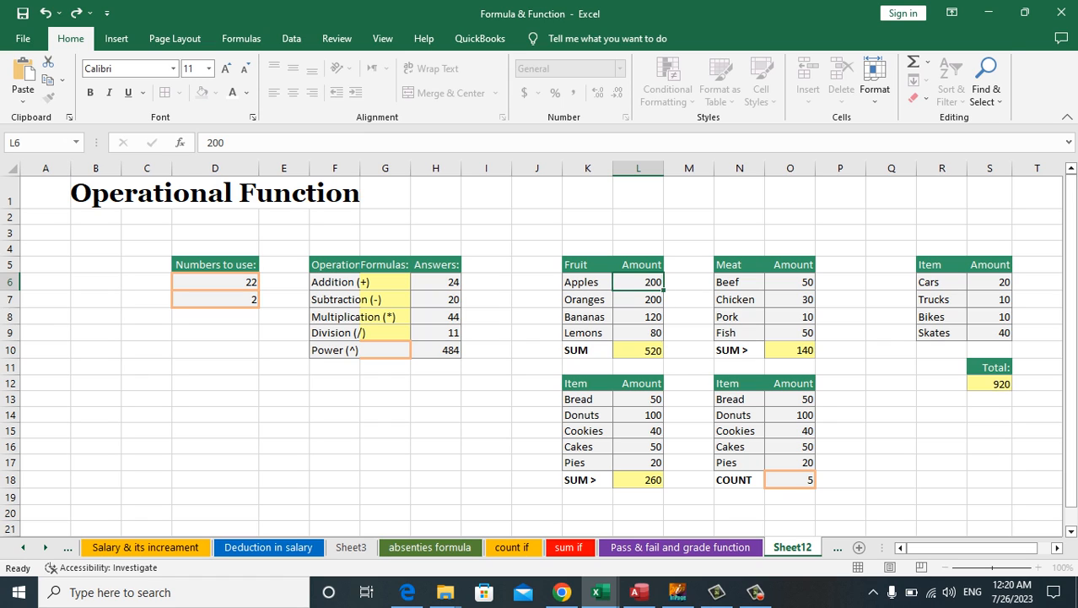
key(Return)
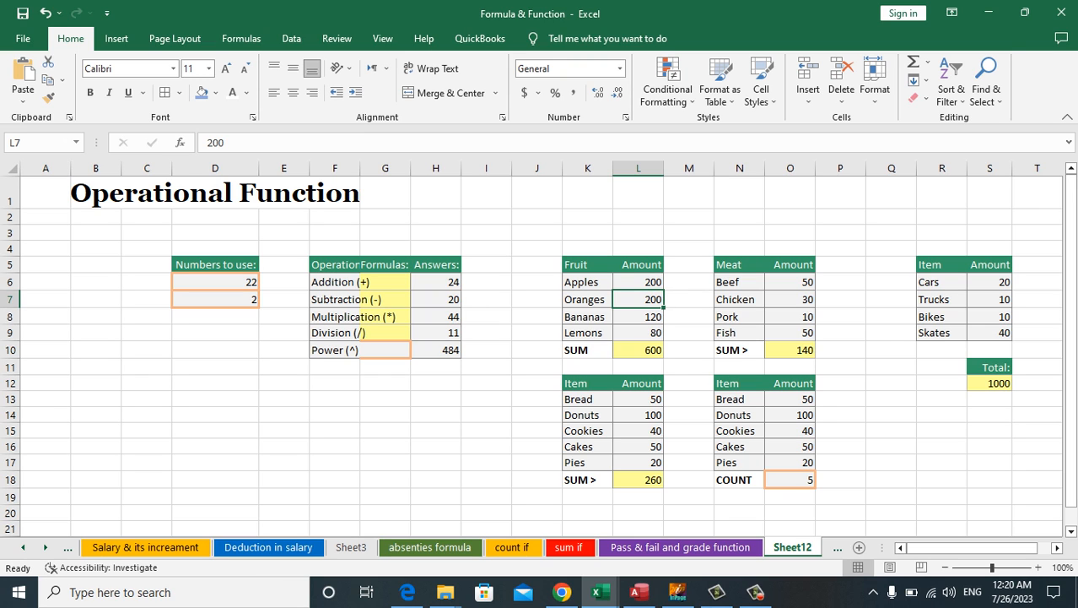
click(790, 282)
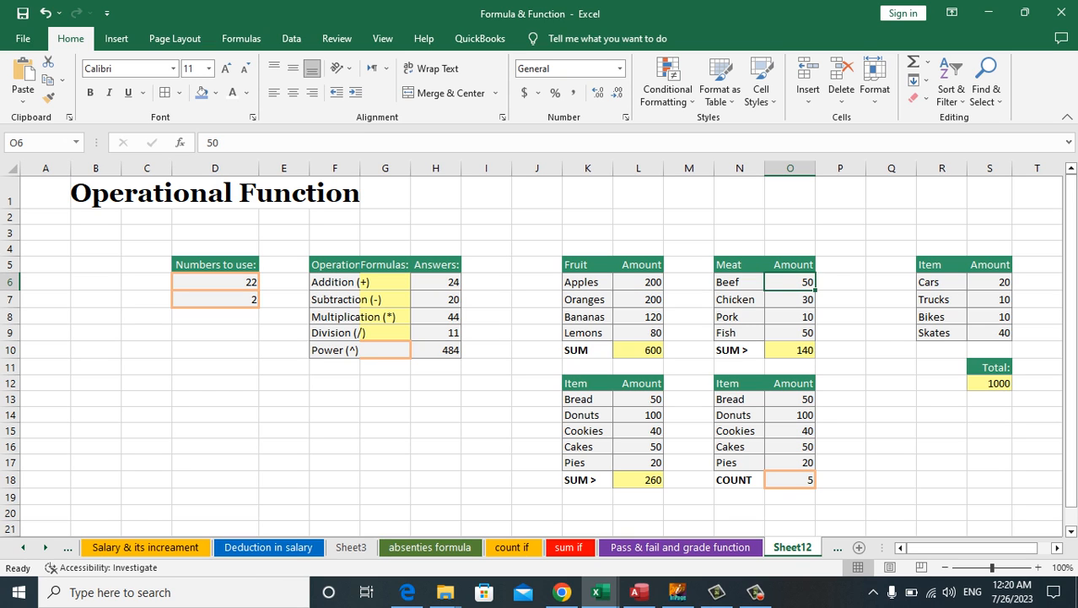
text(200)
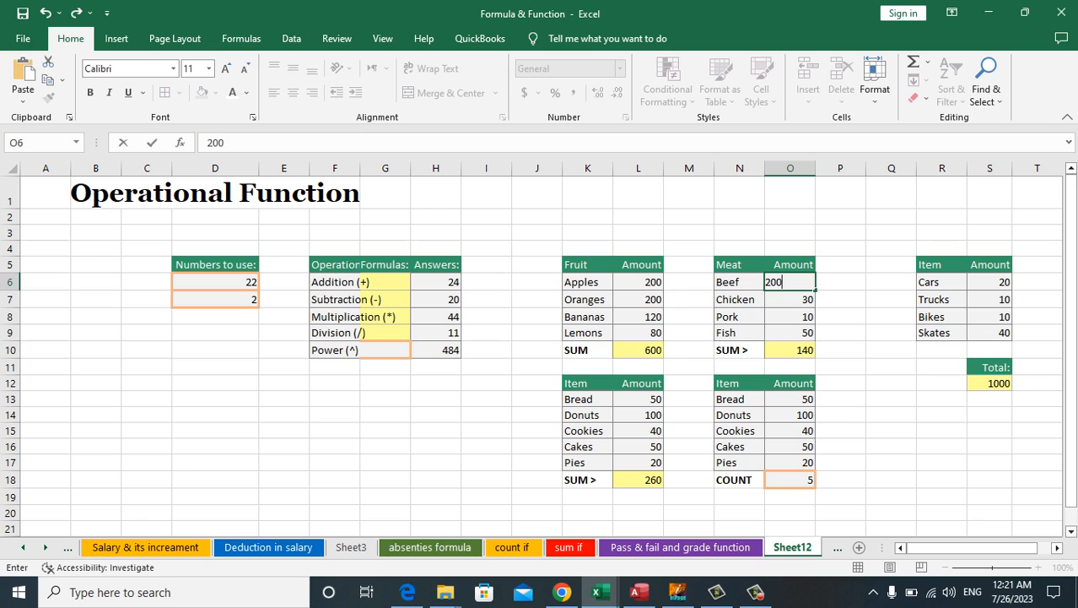
key(Return)
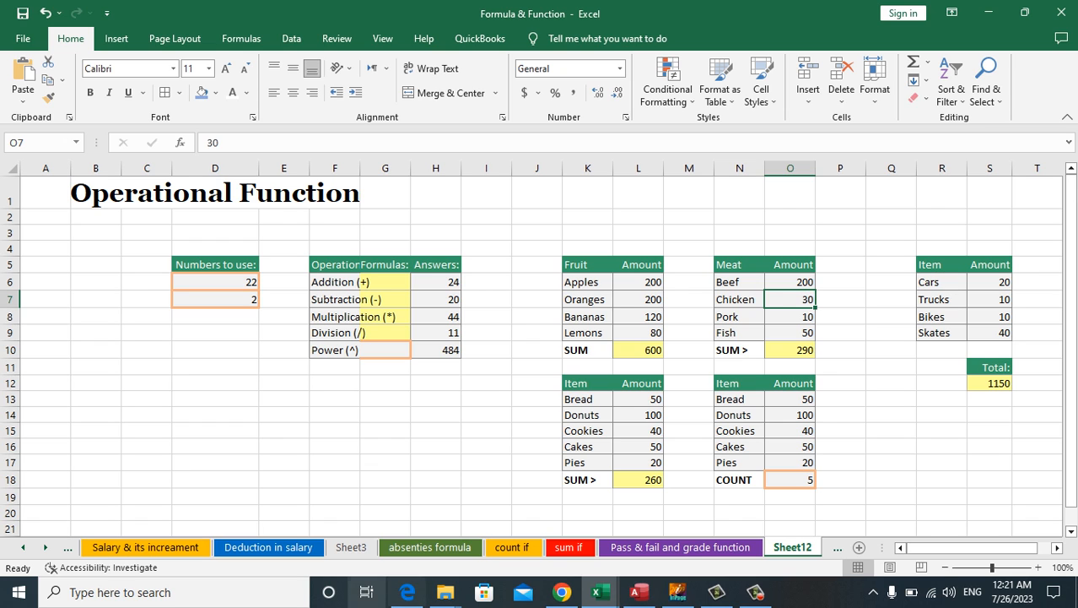
Switch to the Salary & its increament sheet and look over its columns up to Total Salary
click(146, 547)
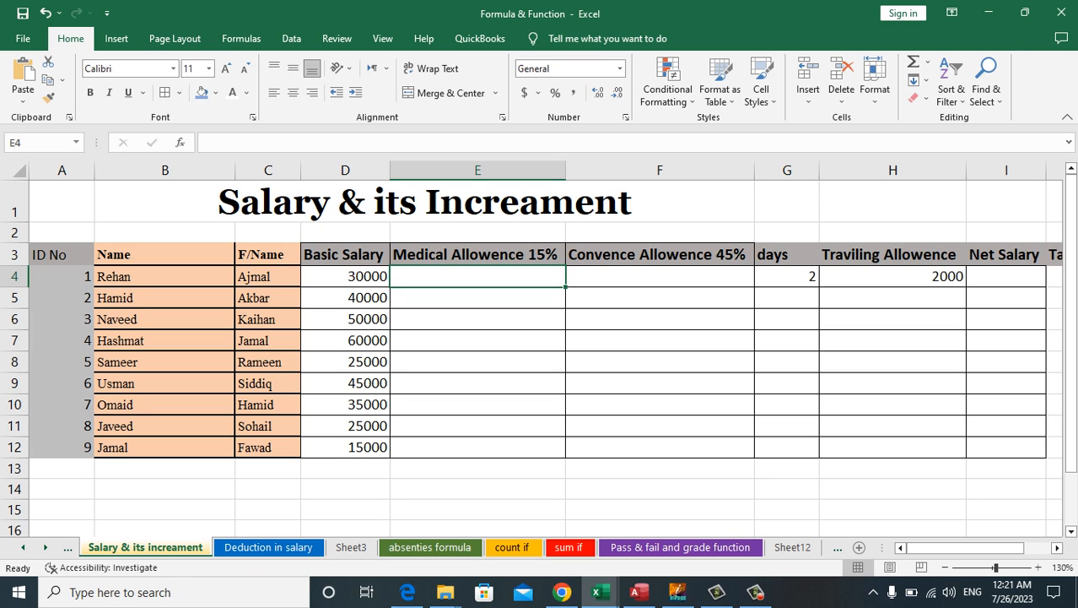
click(1057, 548)
click(1056, 547)
click(1057, 548)
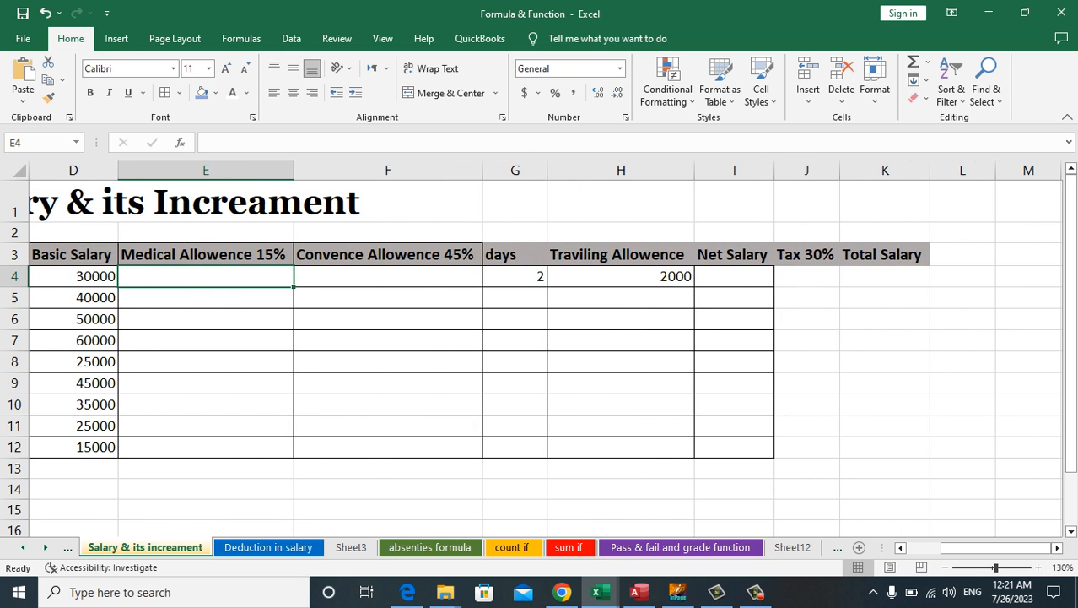
Calculate the first employee's 15% medical allowance in cell E4 with the formula =D4*15/100
click(900, 548)
click(901, 548)
click(900, 547)
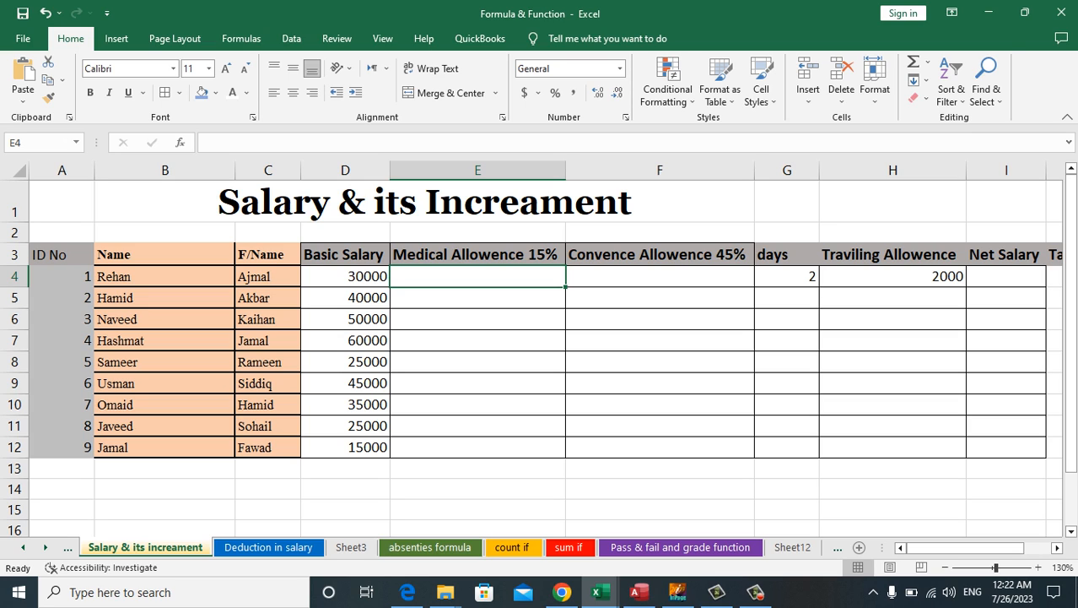
text(=)
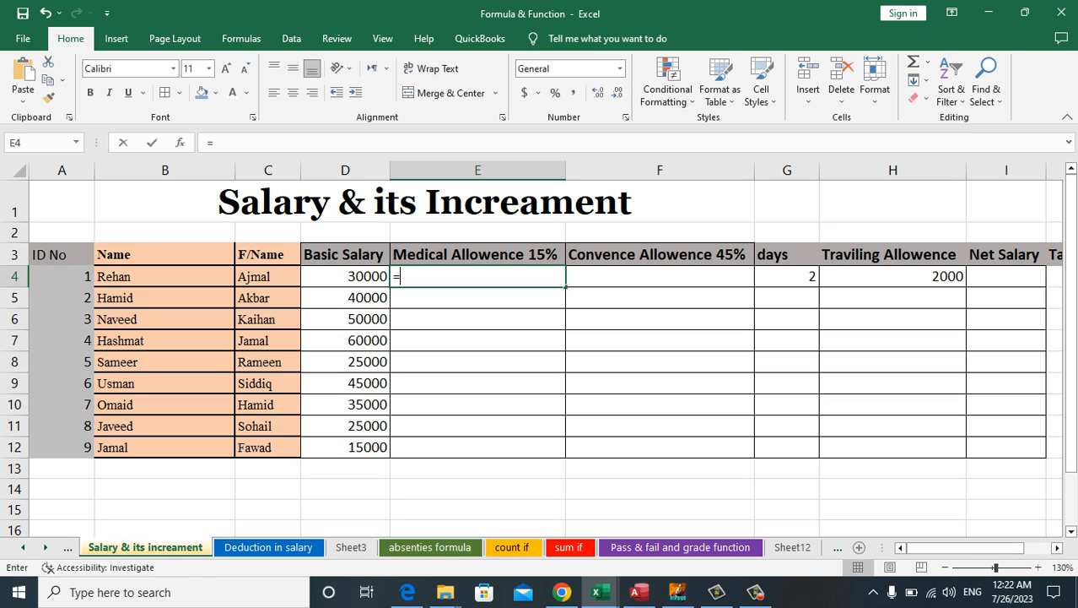
key(Left)
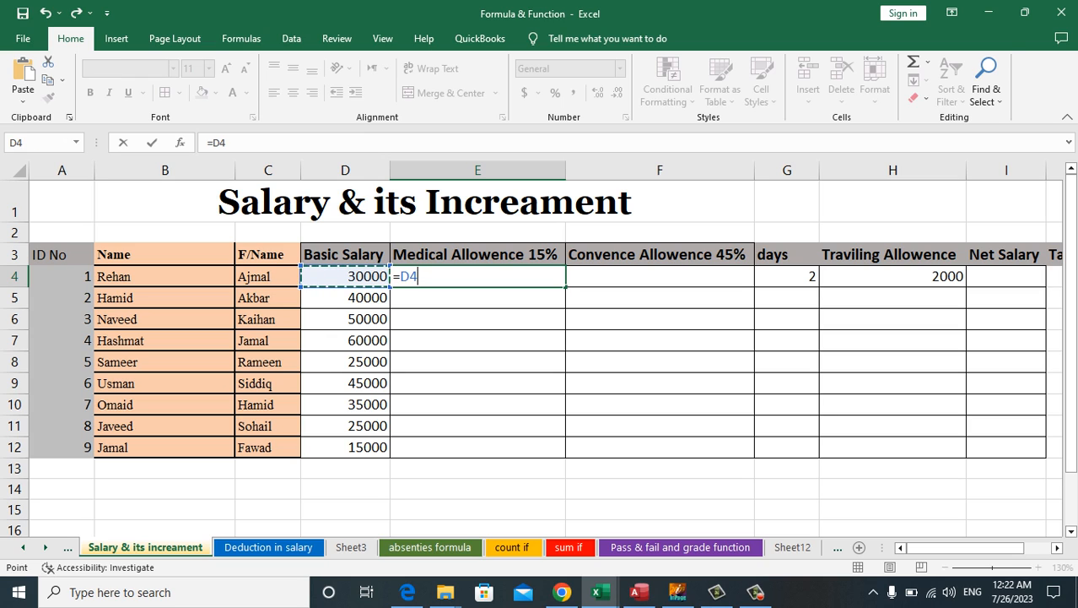
text(*)
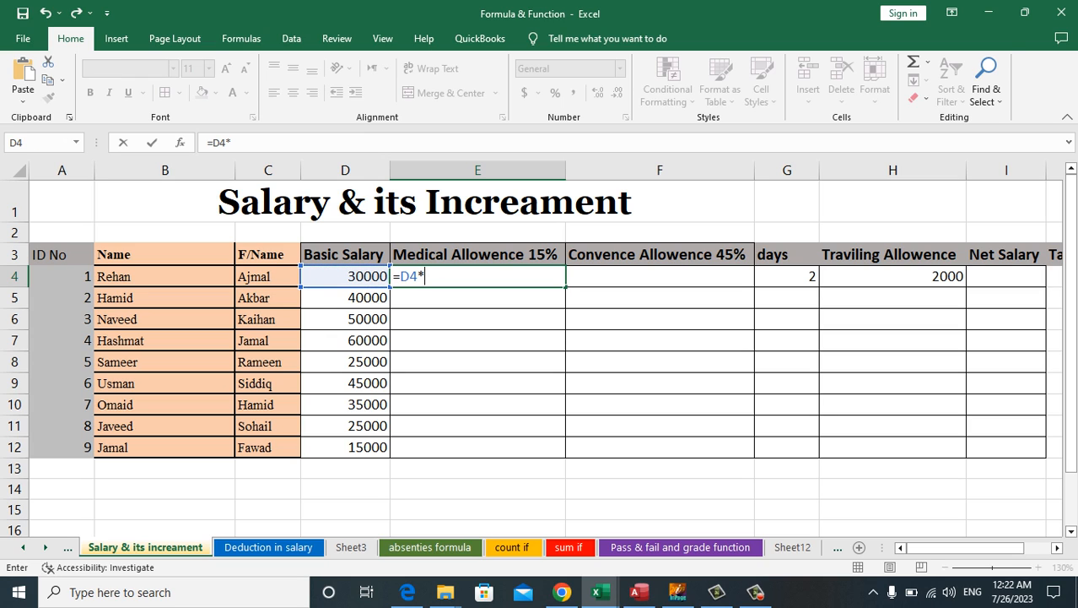
text( 15/100)
key(Return)
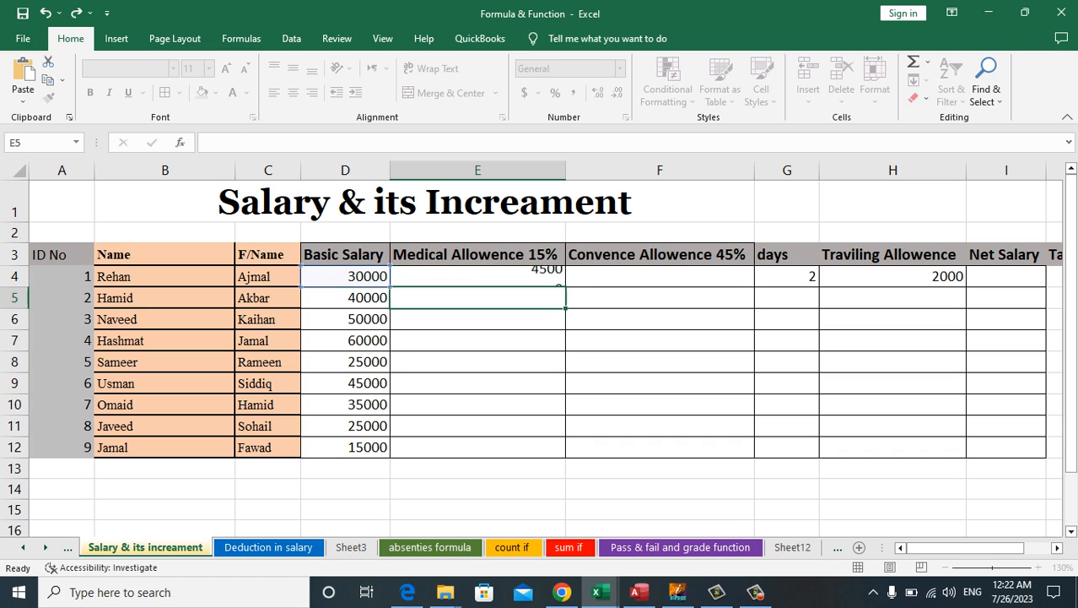
Copy the medical allowance formula from E4 down through E12 for all remaining employees
click(478, 277)
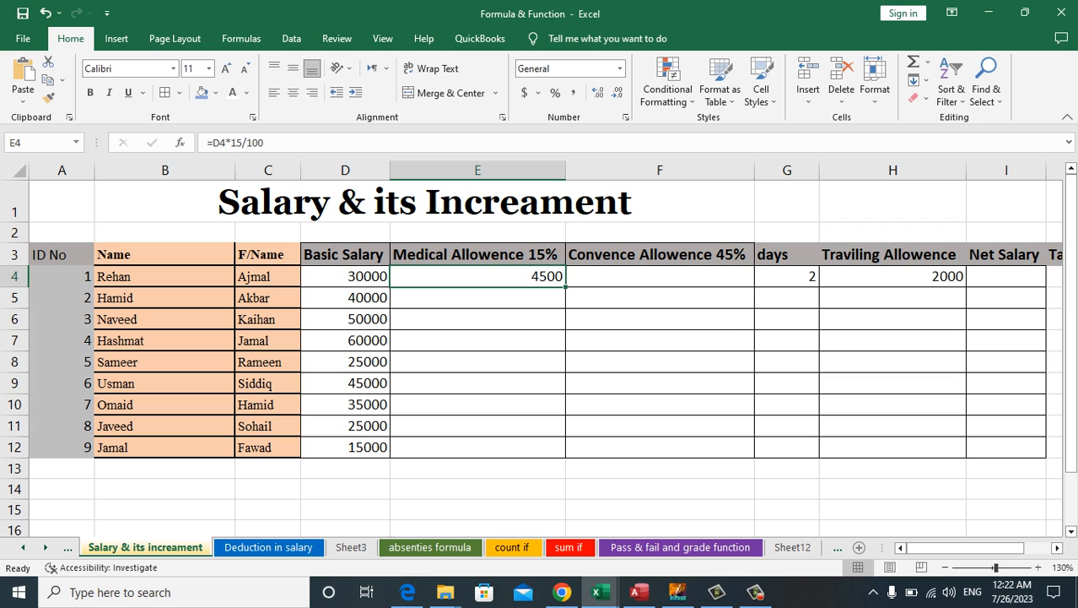
click(660, 298)
click(477, 276)
drag(564, 287, 565, 452)
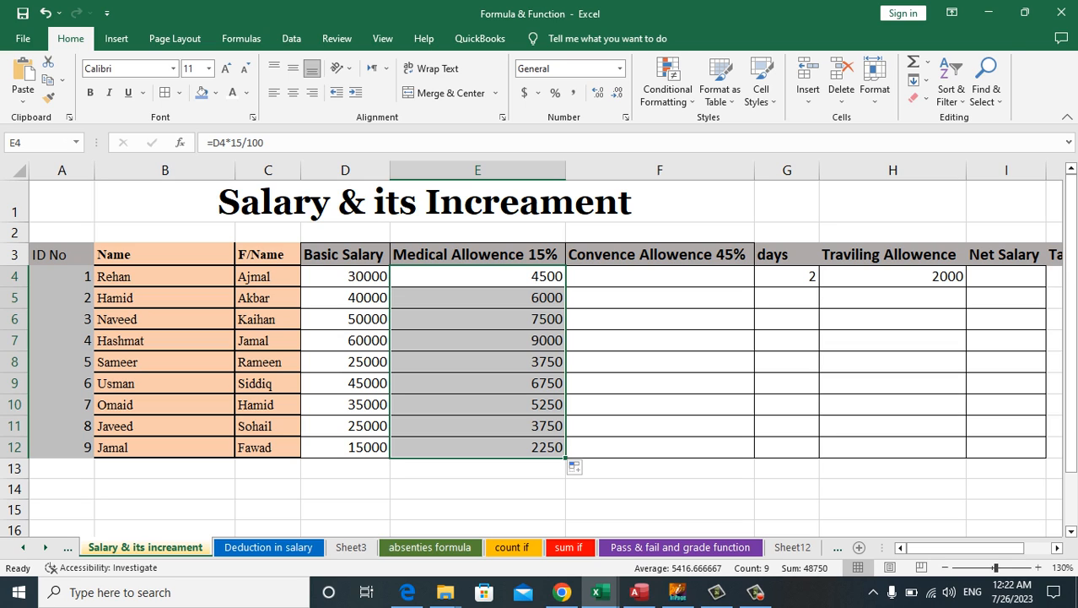
Calculate the first employee's 45% Convence Allowence in cell F4 with the formula =D4*45%
click(660, 277)
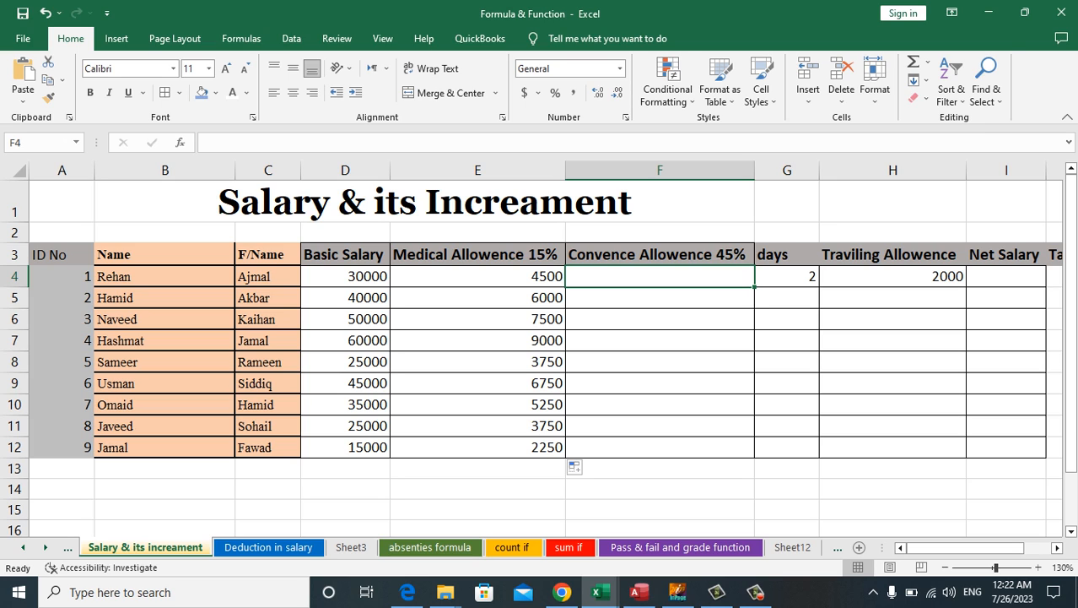
text(=)
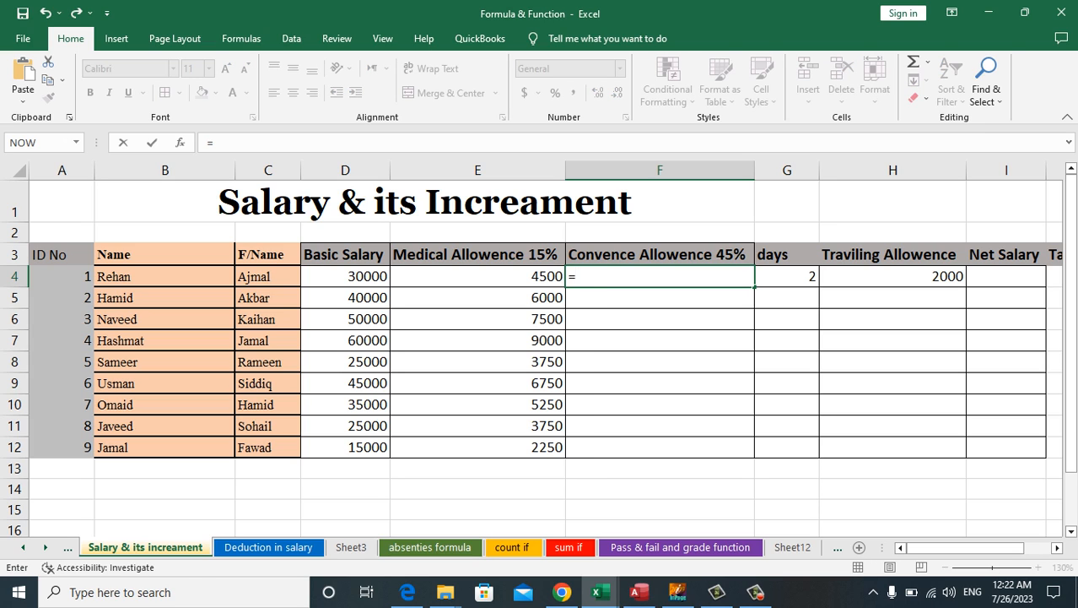
key(Left)
key(Left)
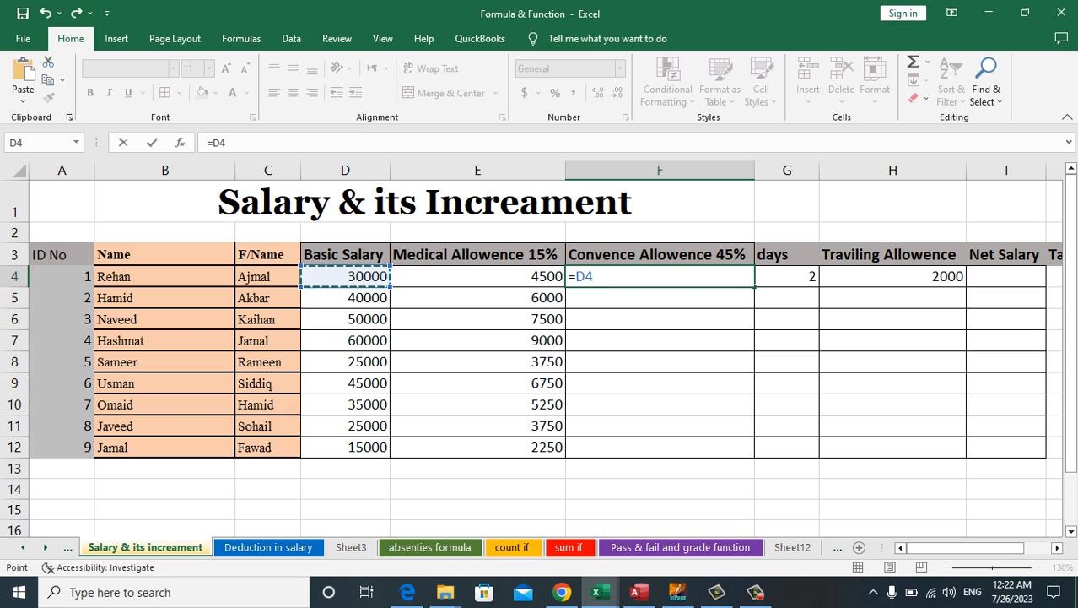
text(*)
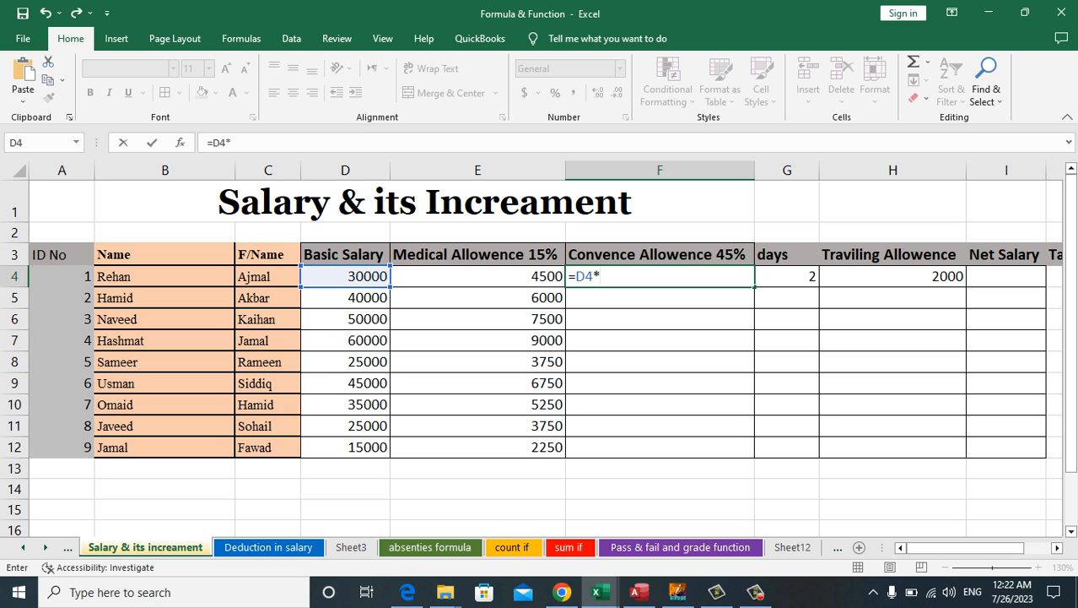
text(45%)
key(Return)
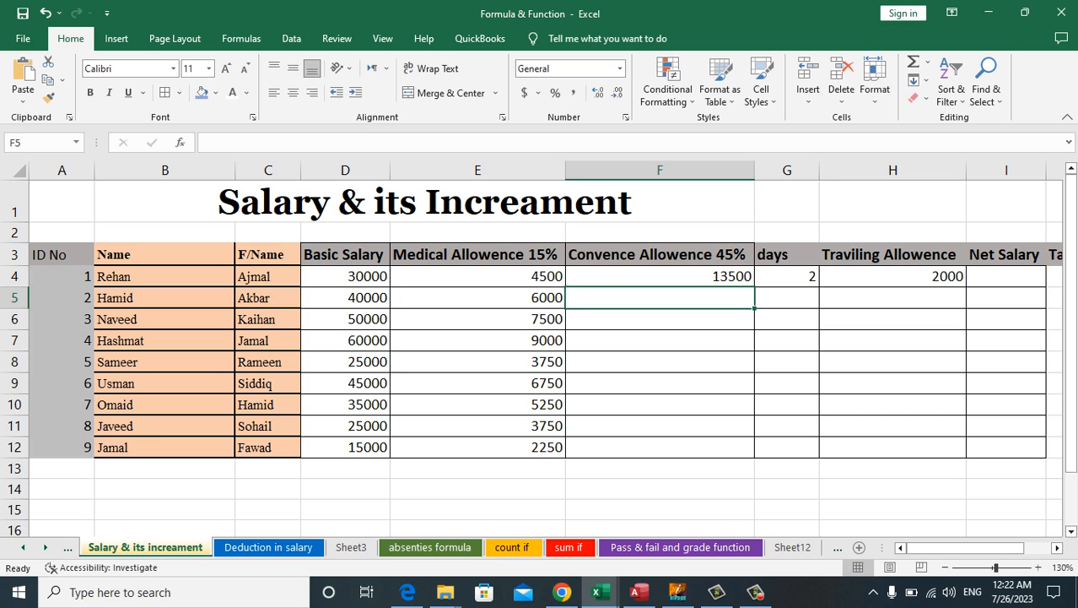
Clear the existing Traviling Allowence formula from cell H4
click(893, 276)
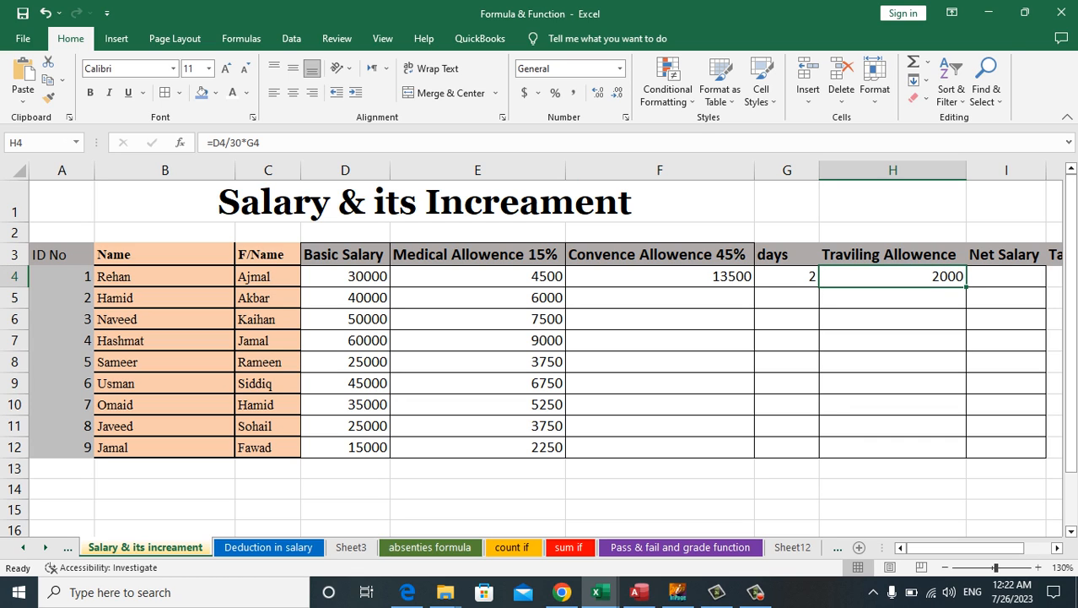
key(F2)
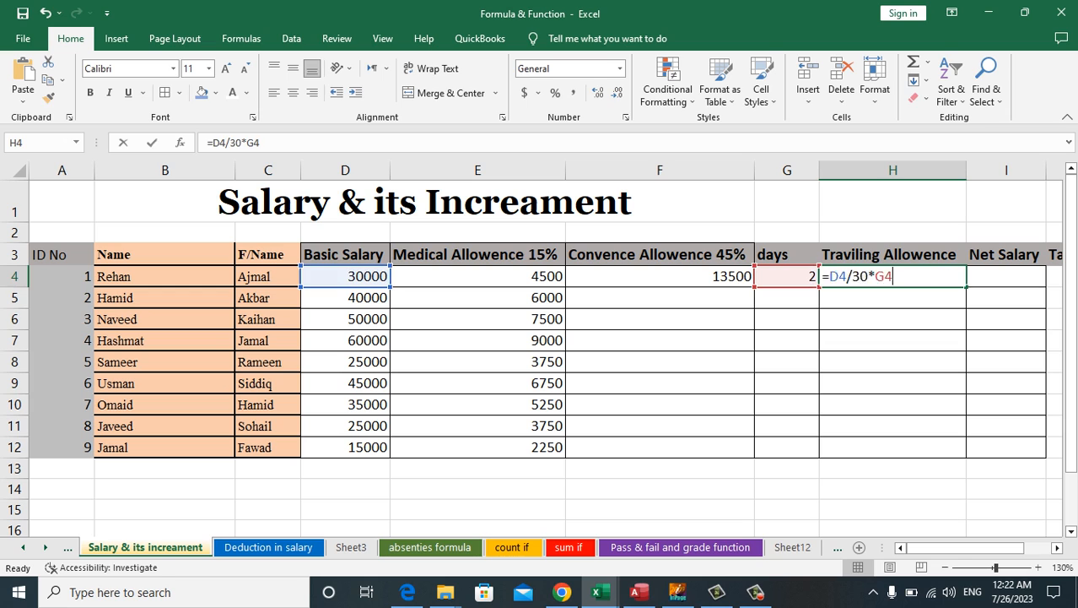
key(BackSpace)
key(BackSpace)
key(BackSpace)
key(BackSpace)
key(BackSpace)
key(BackSpace)
key(BackSpace)
key(BackSpace)
key(BackSpace)
key(Return)
key(Up)
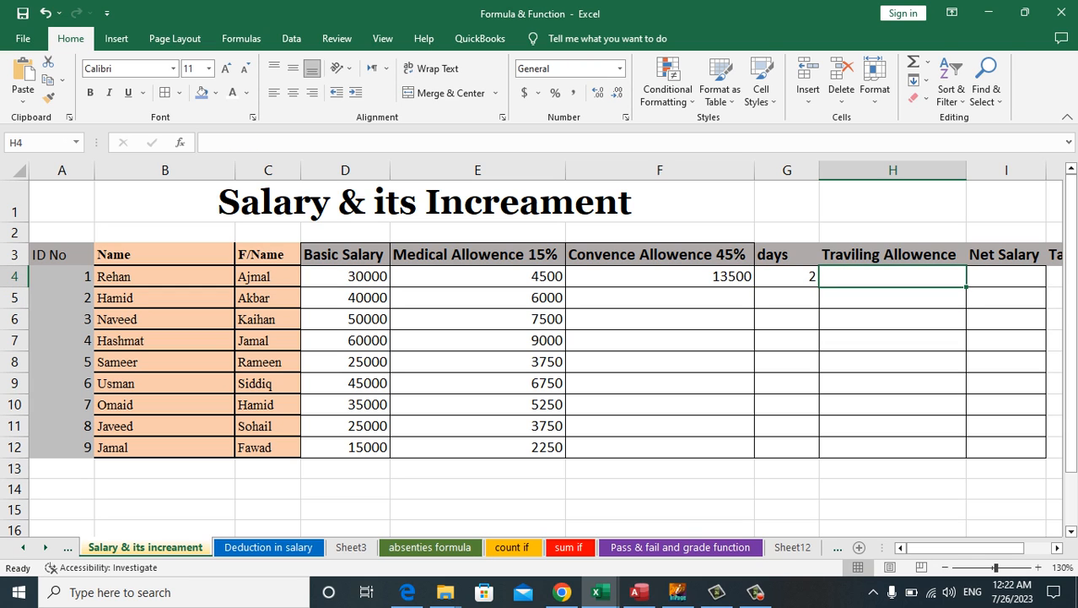
Enter the Traviling Allowence formula =D4/30*G4 in cell H4
text(=)
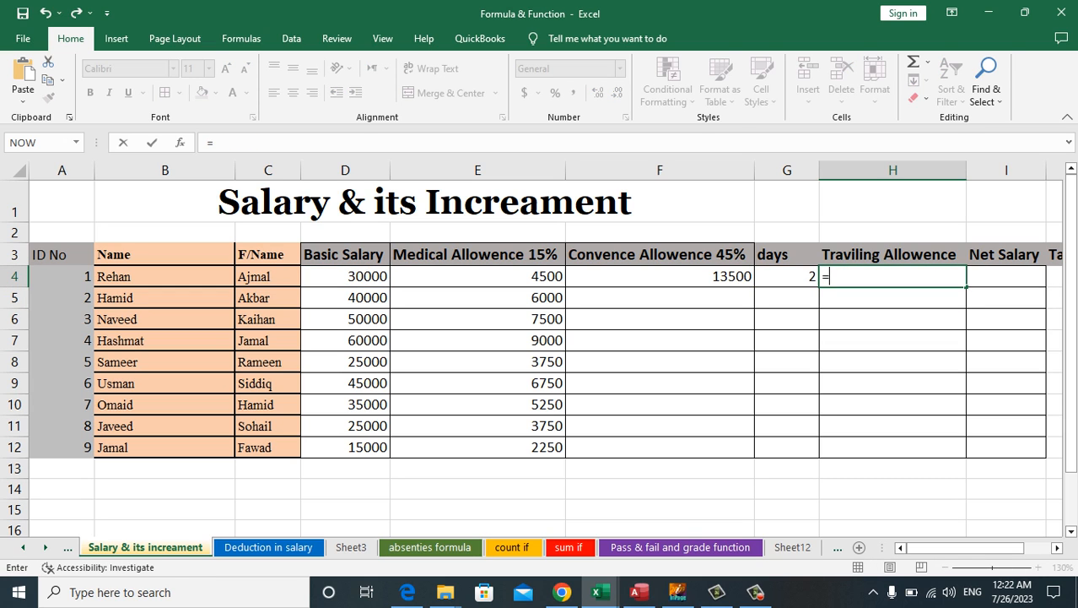
click(345, 276)
text(/30)
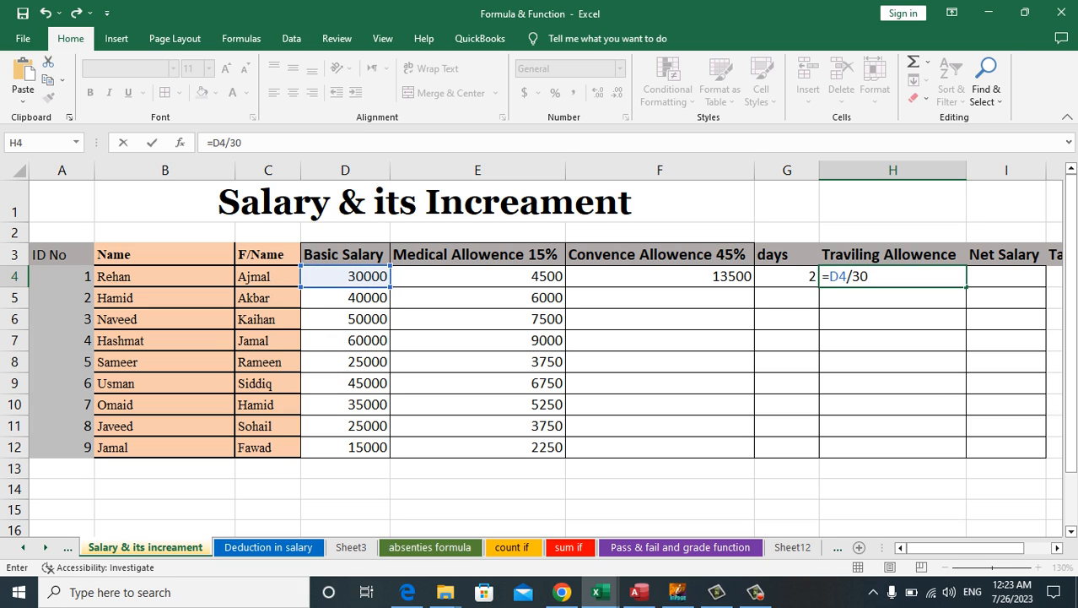
text(*)
text(G4)
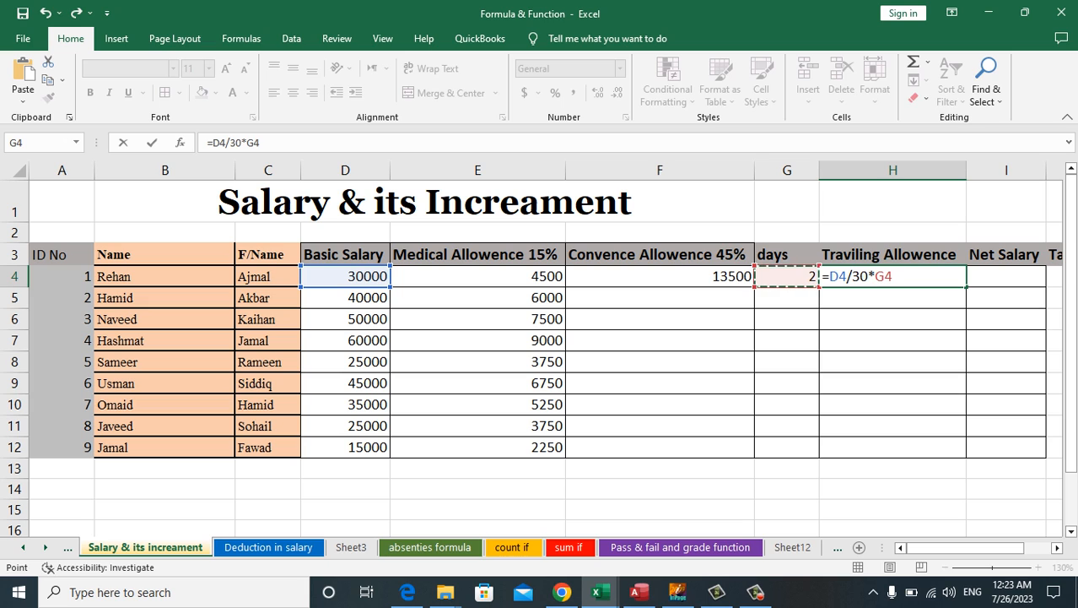
key(Return)
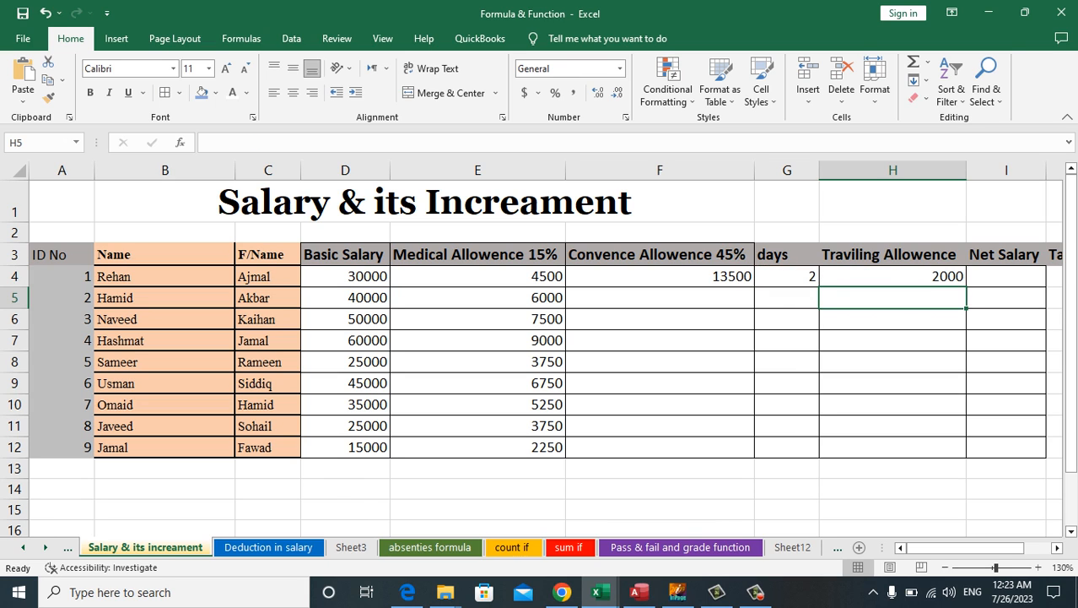
Fill the days column from G5 to G12 with 3, 4, 5, 6, 7, 6, 1 and 0
key(Left)
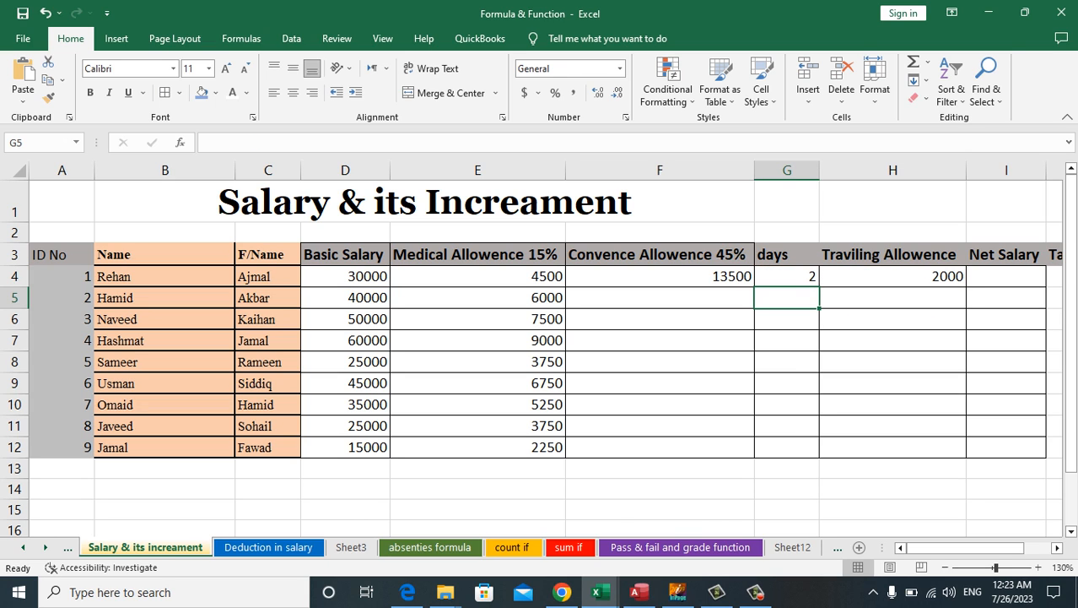
text(43)
key(Return)
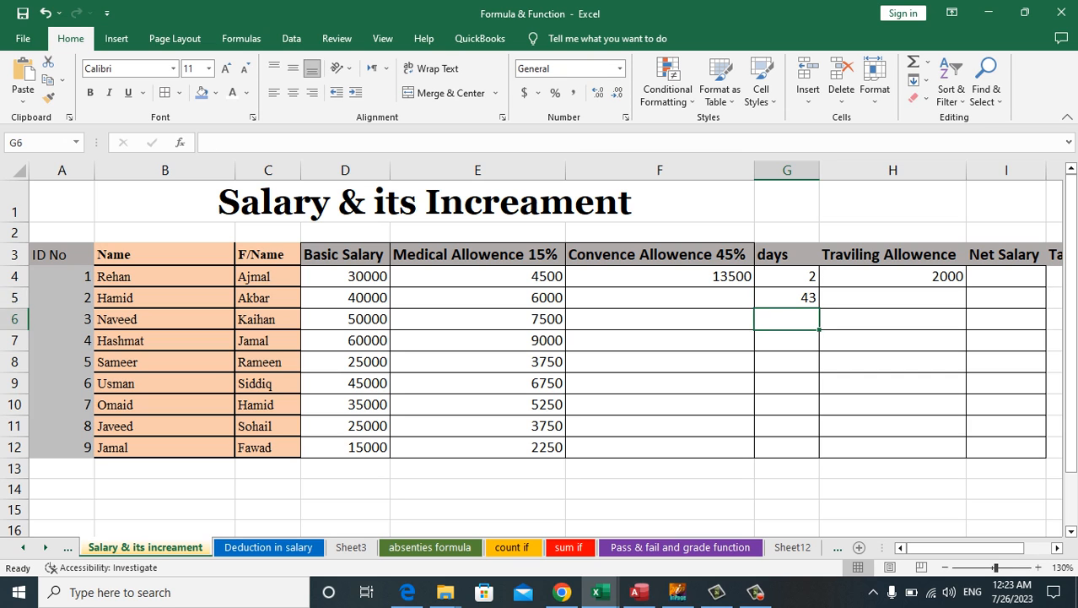
key(Up)
text(3)
key(Return)
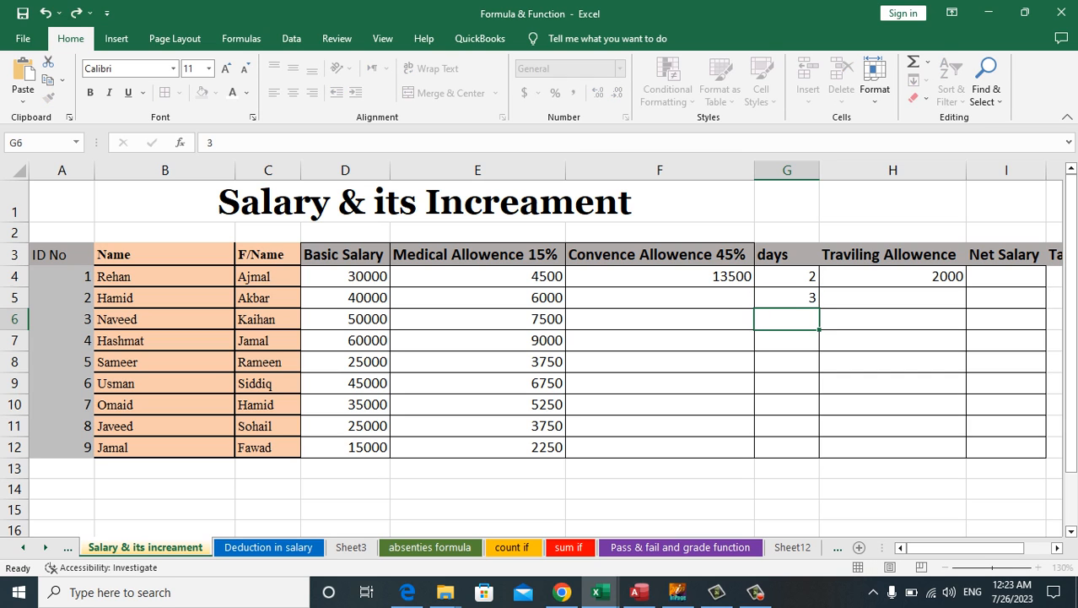
text(4)
key(Return)
text(5)
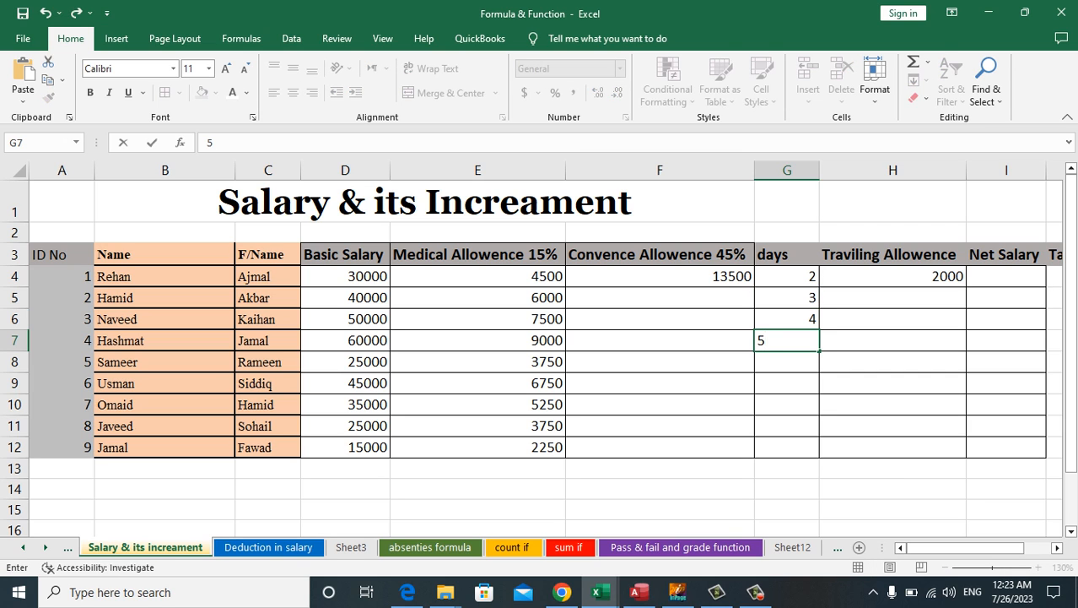
key(Return)
text(6)
key(Return)
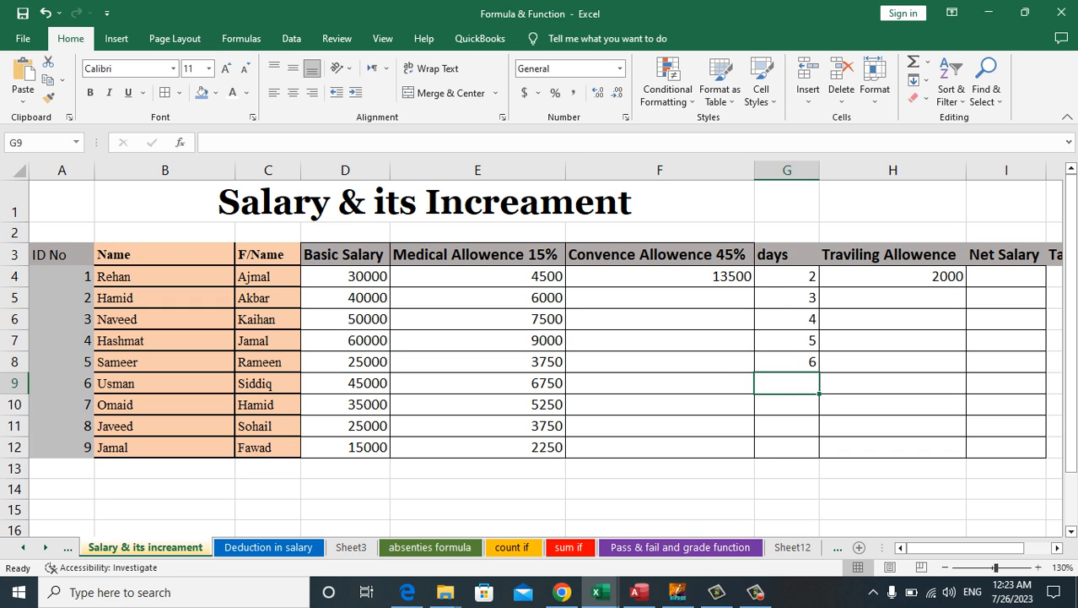
text(7)
key(Return)
text(6)
key(Return)
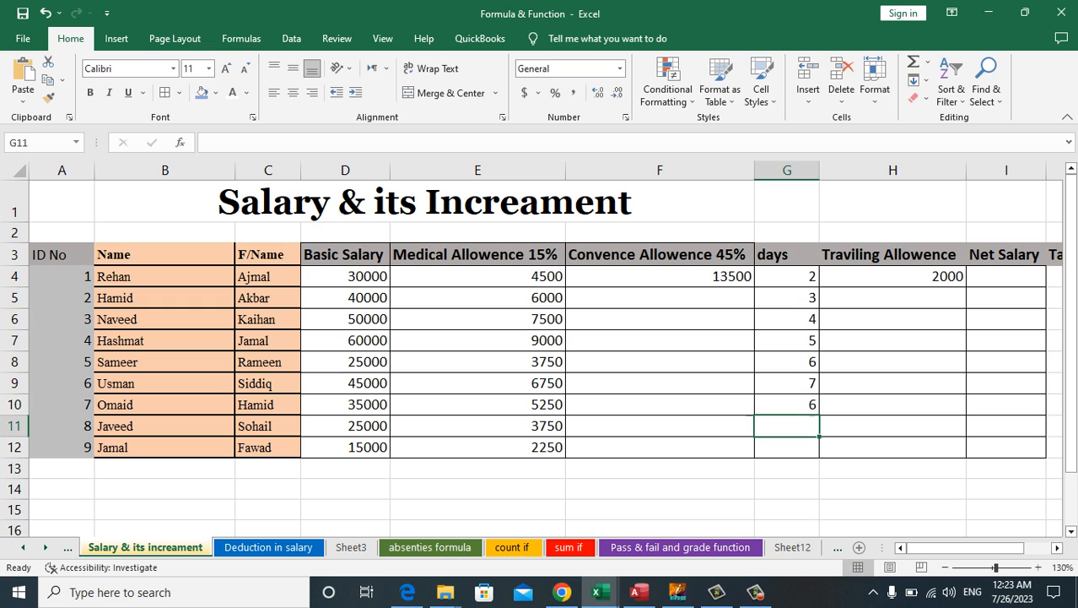
text(1)
key(Return)
text(0)
key(Return)
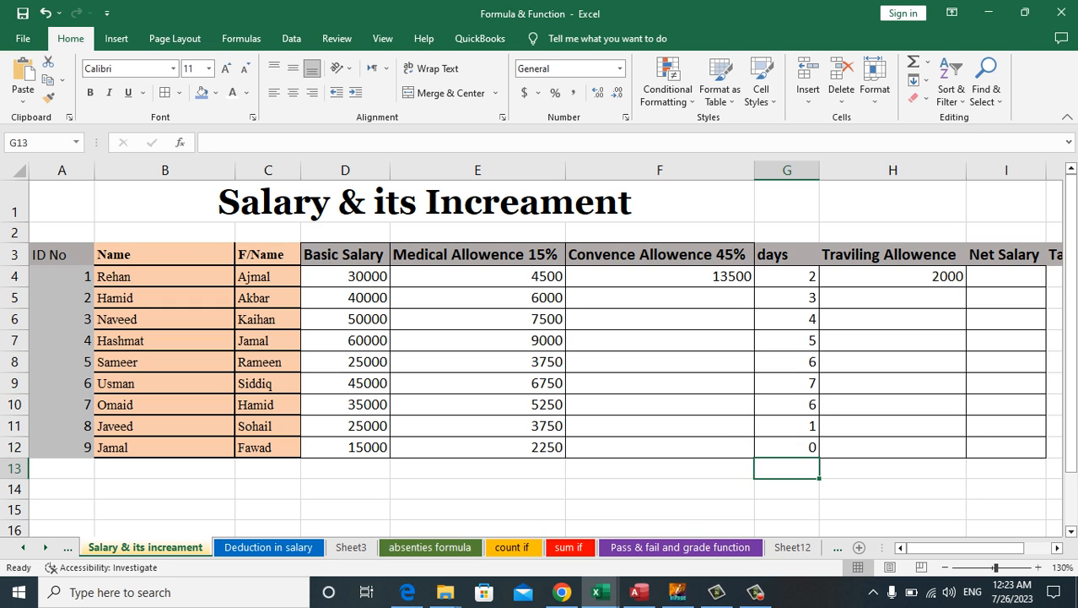
Copy the Traviling Allowence formula from H4 down through H12
key(Right)
key(Up)
key(Up)
key(Up)
key(Up)
key(Up)
key(Up)
key(Up)
key(Up)
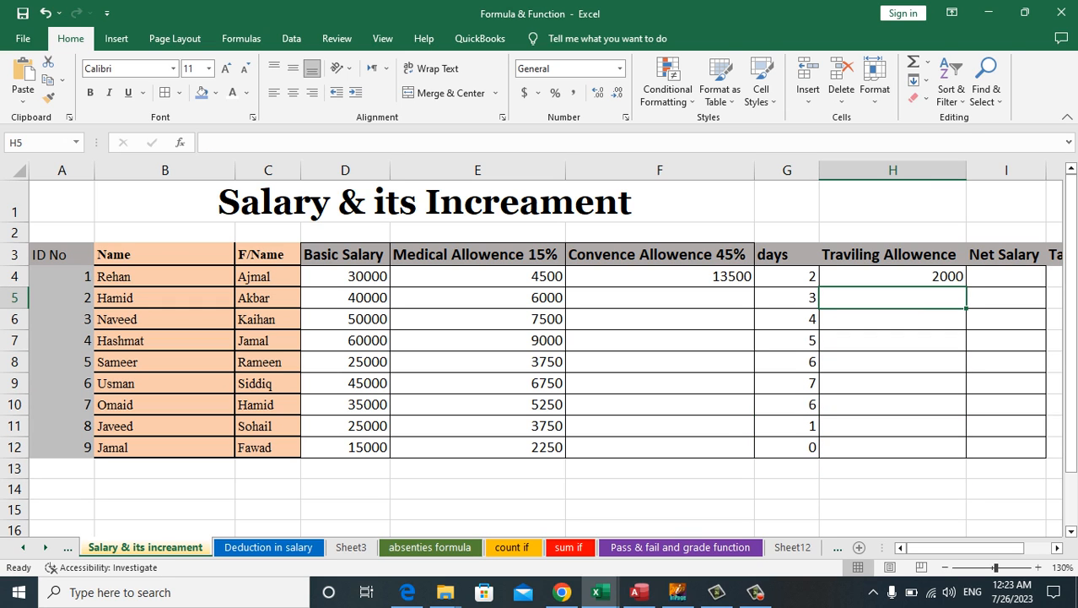
key(Up)
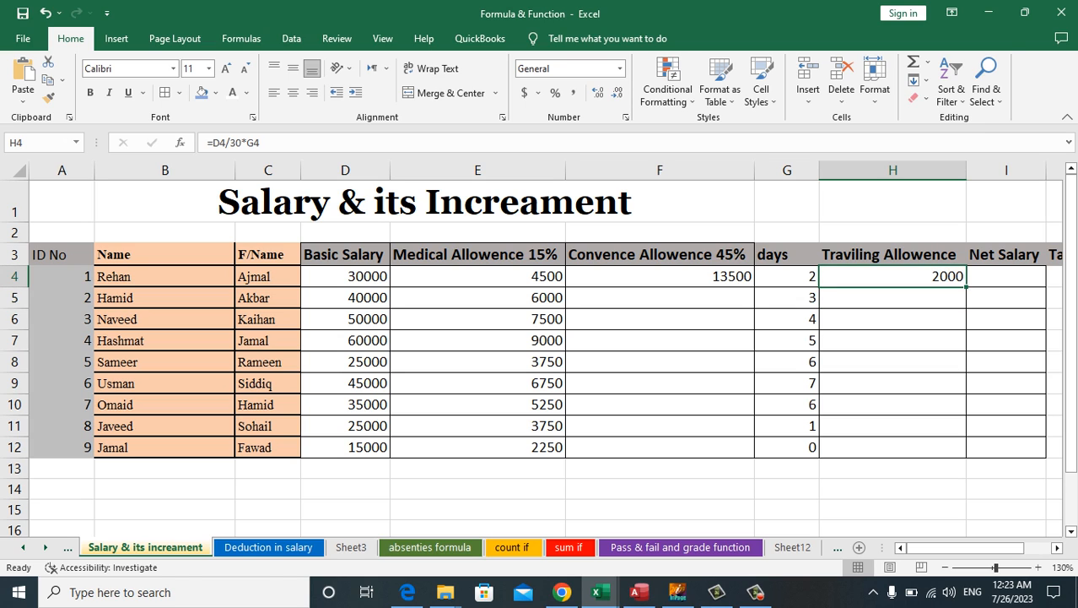
drag(967, 287, 966, 455)
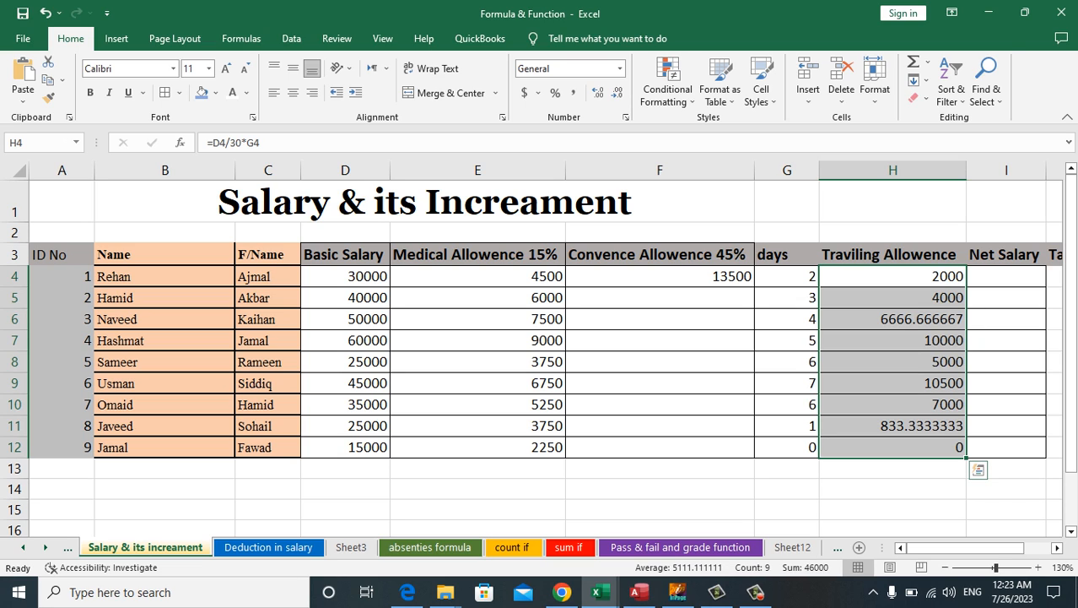
Enter the Net Salary formula =D4+E4+F4+H4 in cell I4
click(1006, 276)
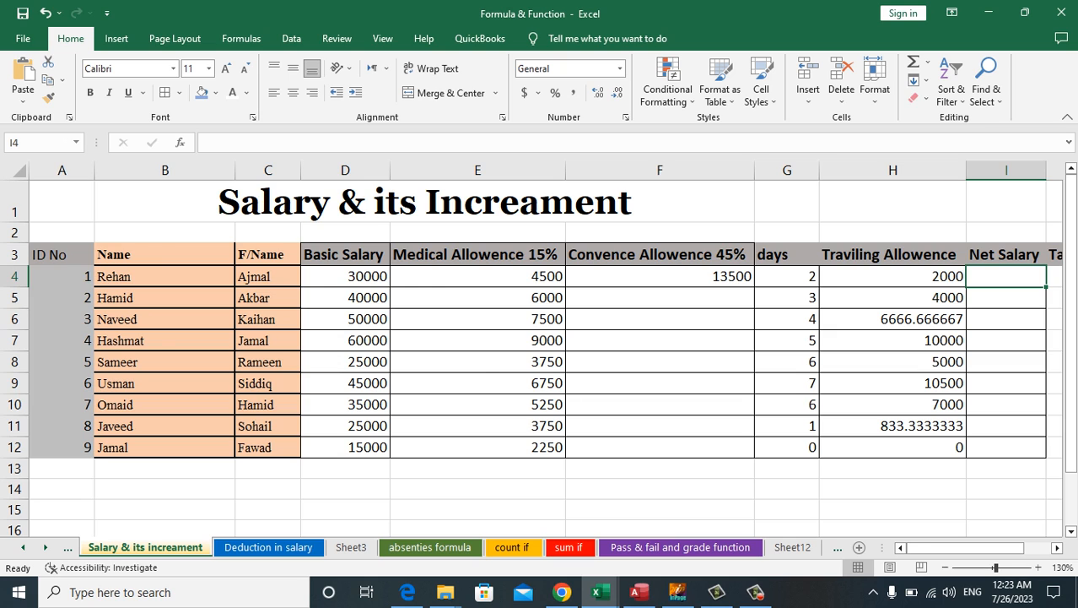
scroll(535, 347, right, 1)
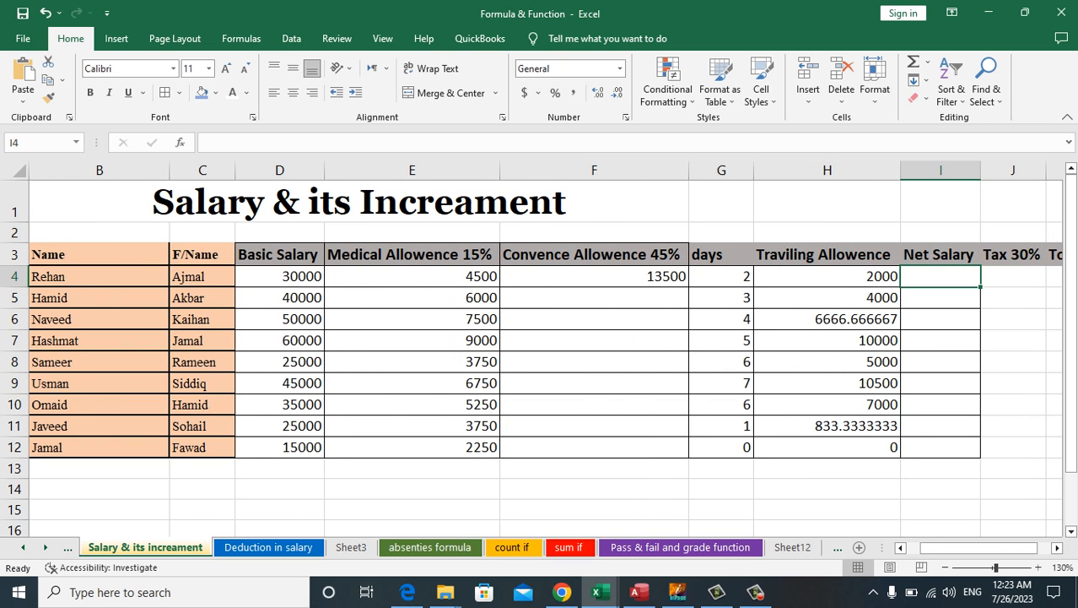
text(=)
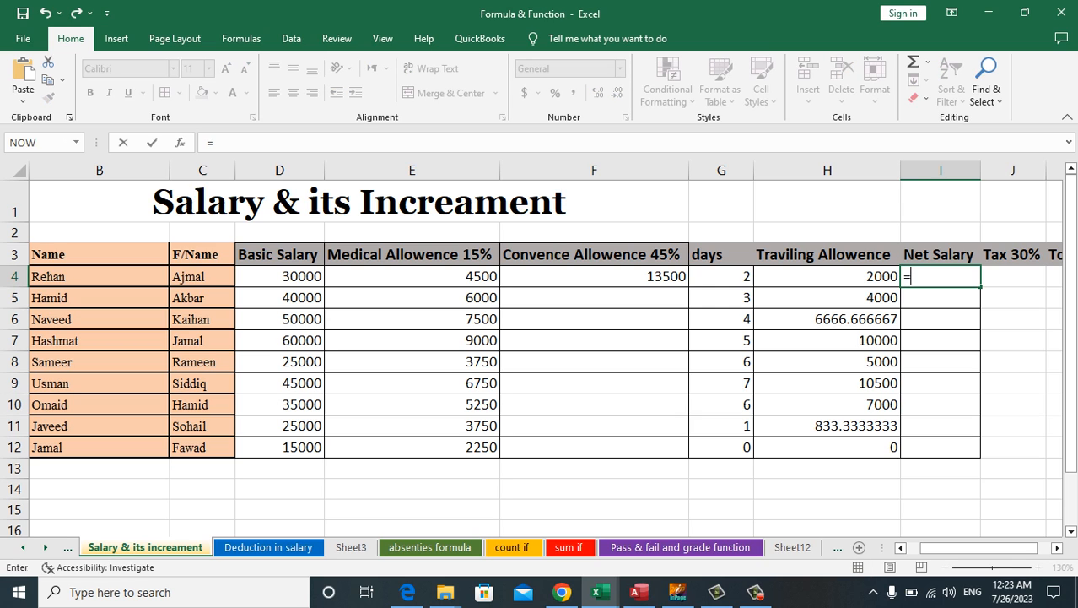
click(280, 276)
text(+)
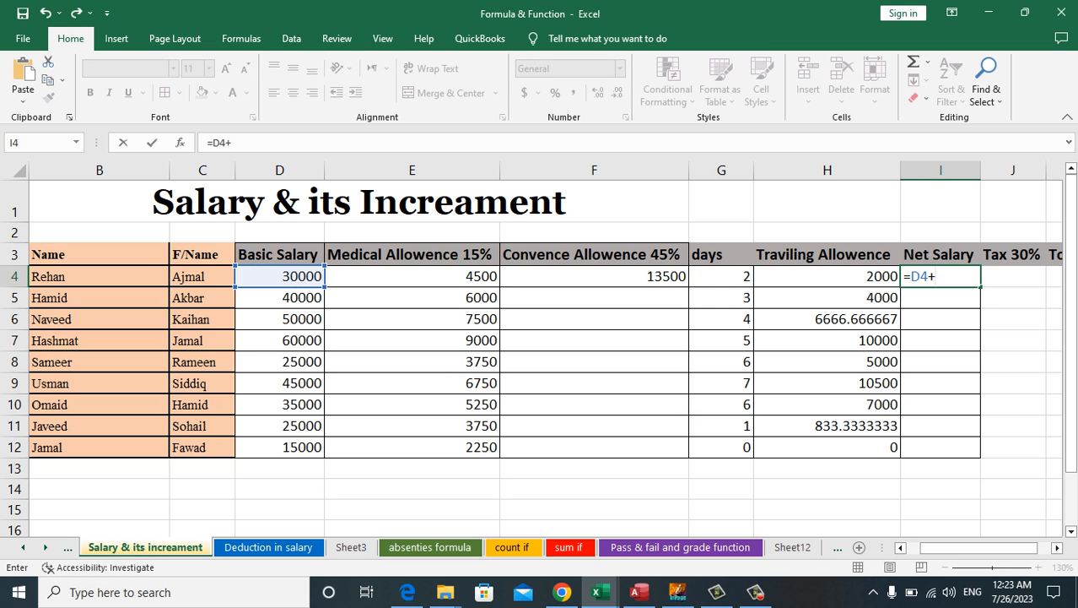
click(412, 276)
text(+)
click(595, 276)
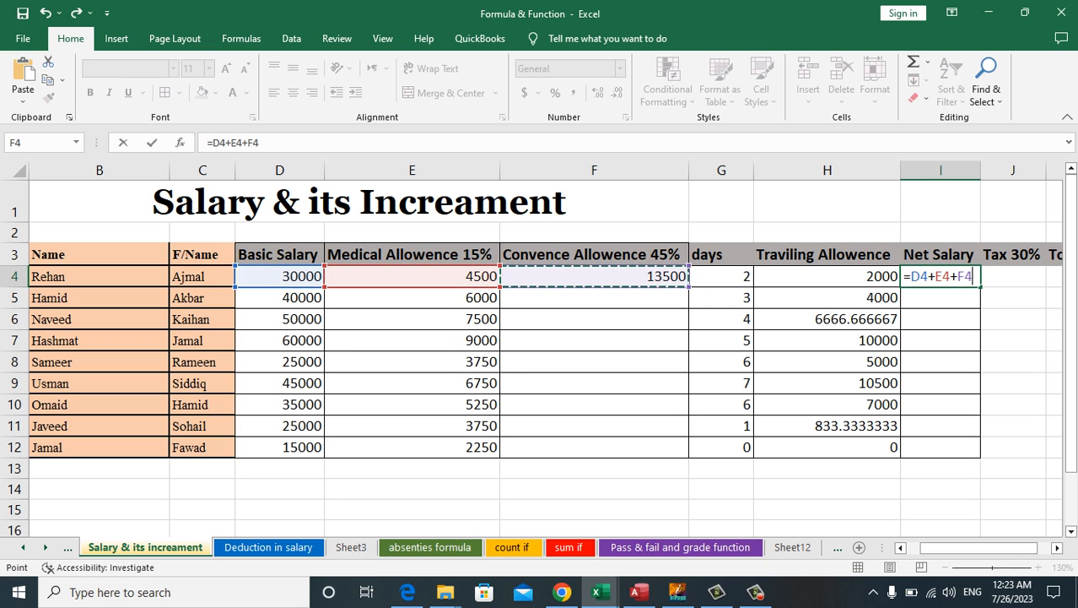
text(+)
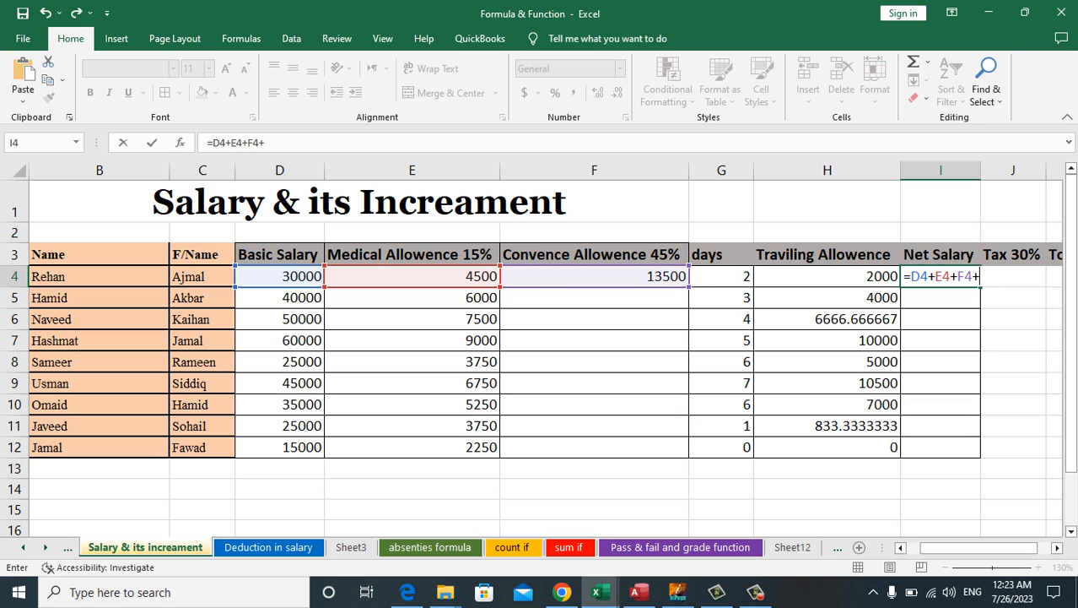
click(827, 276)
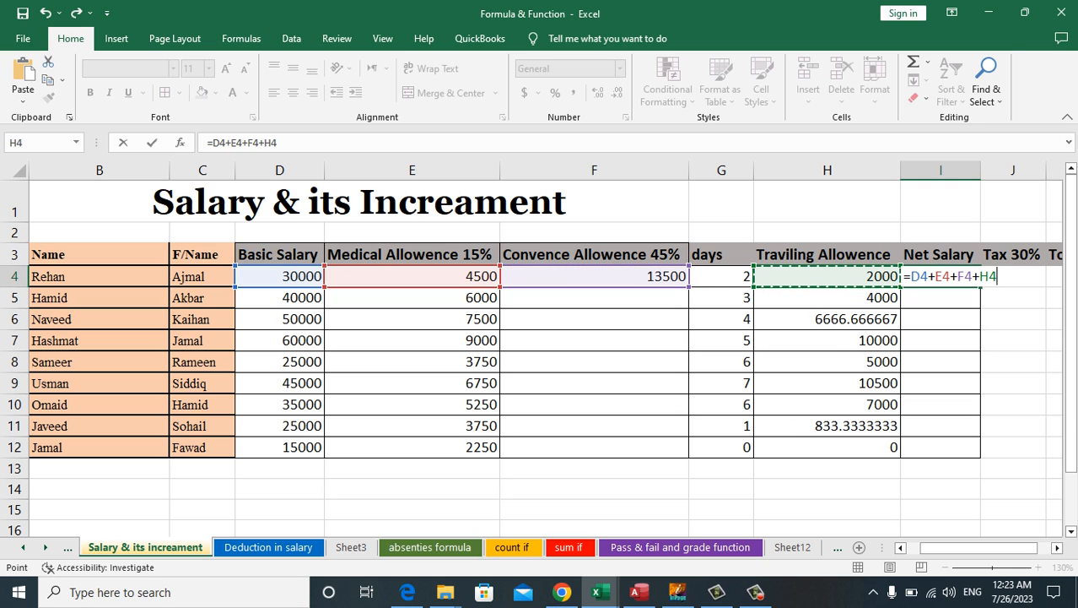
key(Return)
Copy the Convence Allowence formula from F4 down through F12 and the Net Salary formula from I4 down through I12
drag(594, 276, 595, 447)
key(ctrl+d)
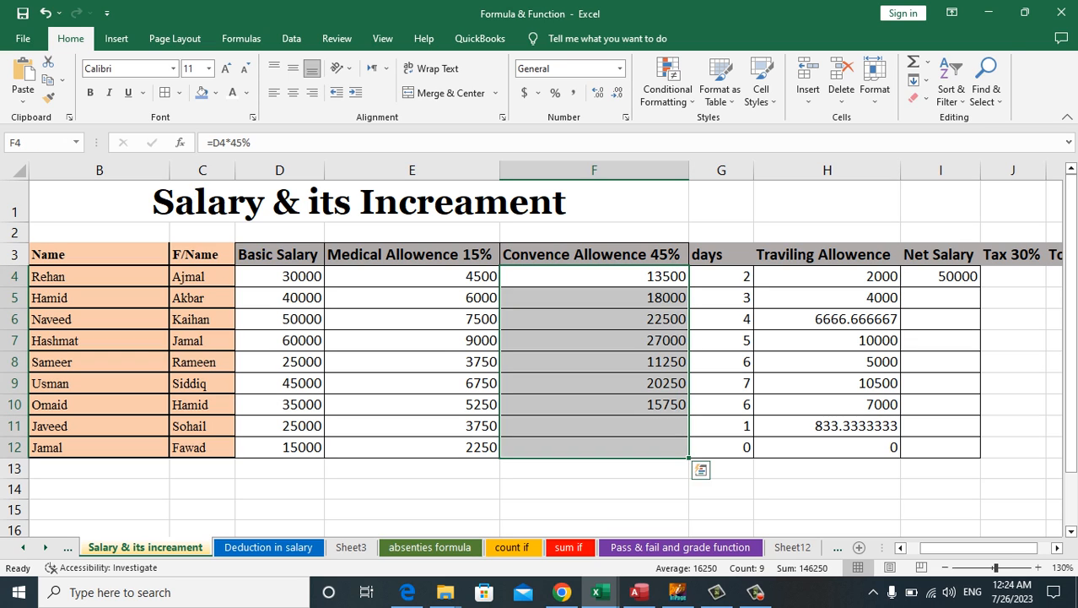
click(940, 276)
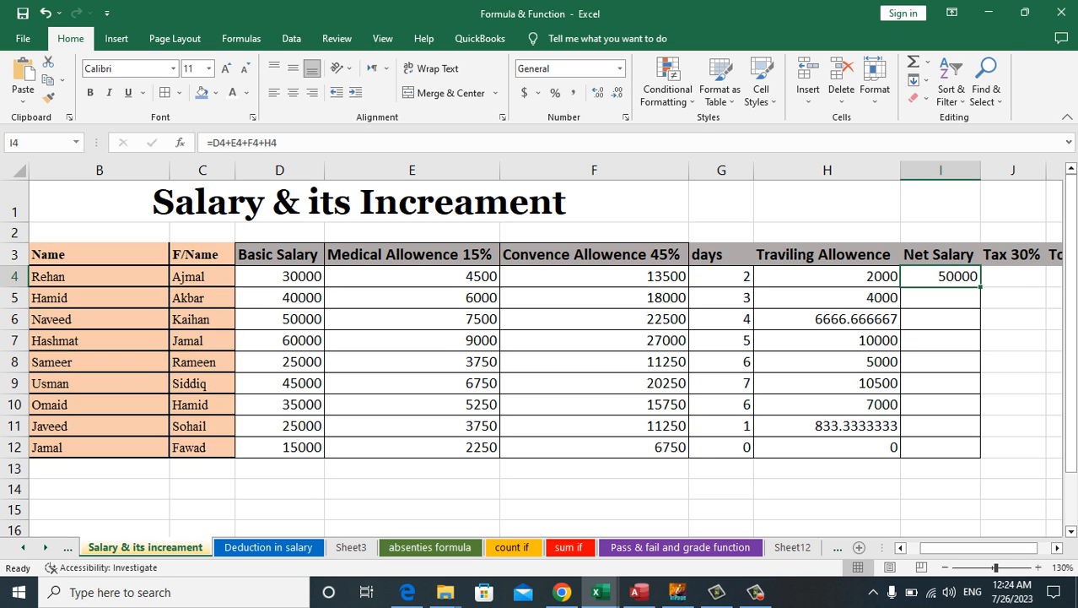
drag(940, 276, 940, 447)
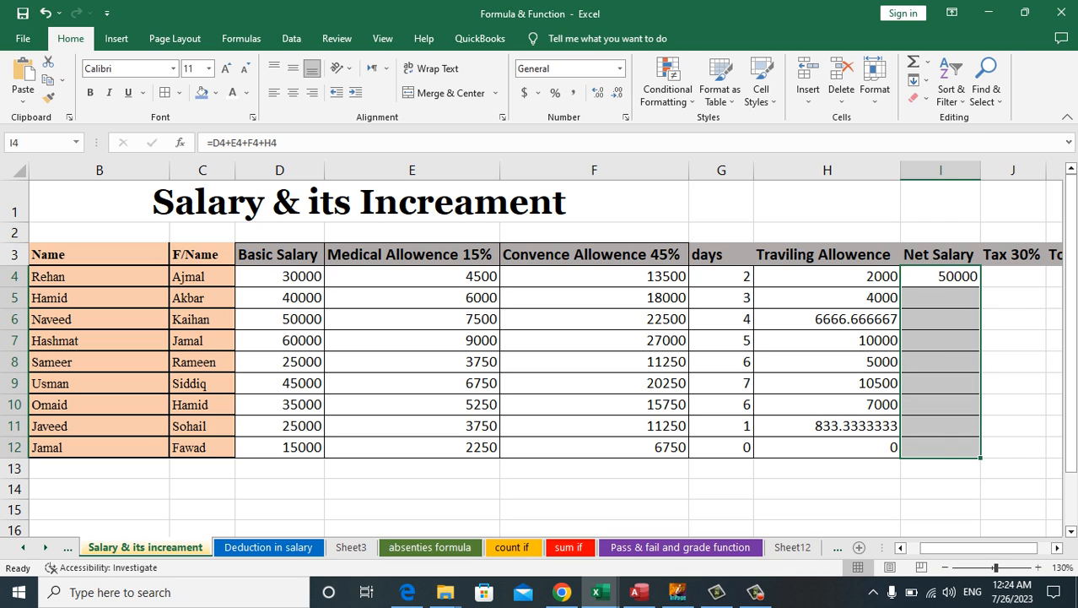
key(ctrl+d)
Enter the Tax 30% formula =I4*30/100 in cell J4 and copy it down through J12
key(Right)
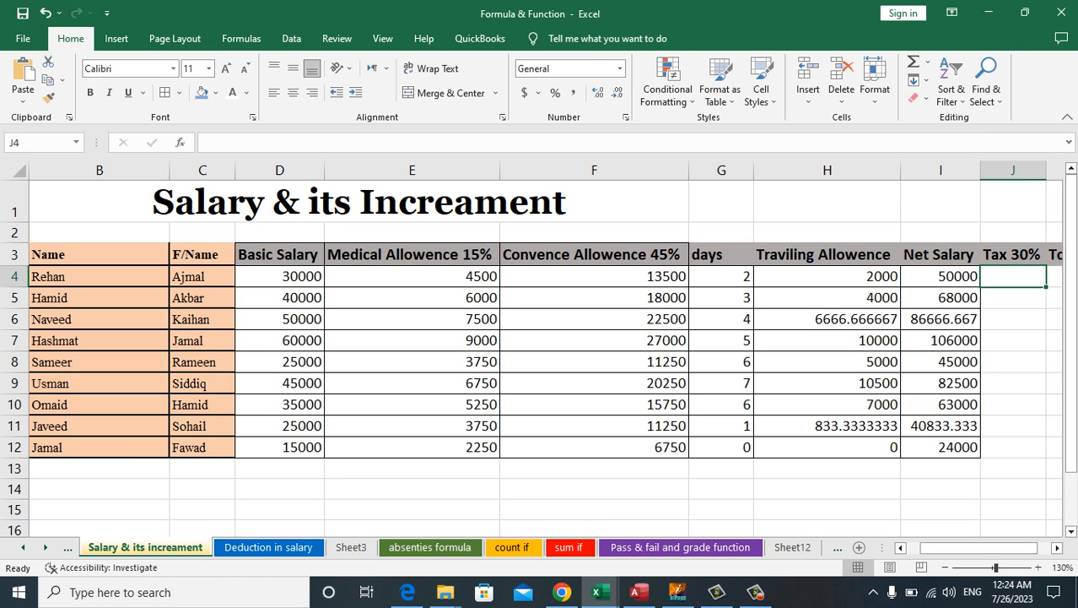
text(=)
key(Left)
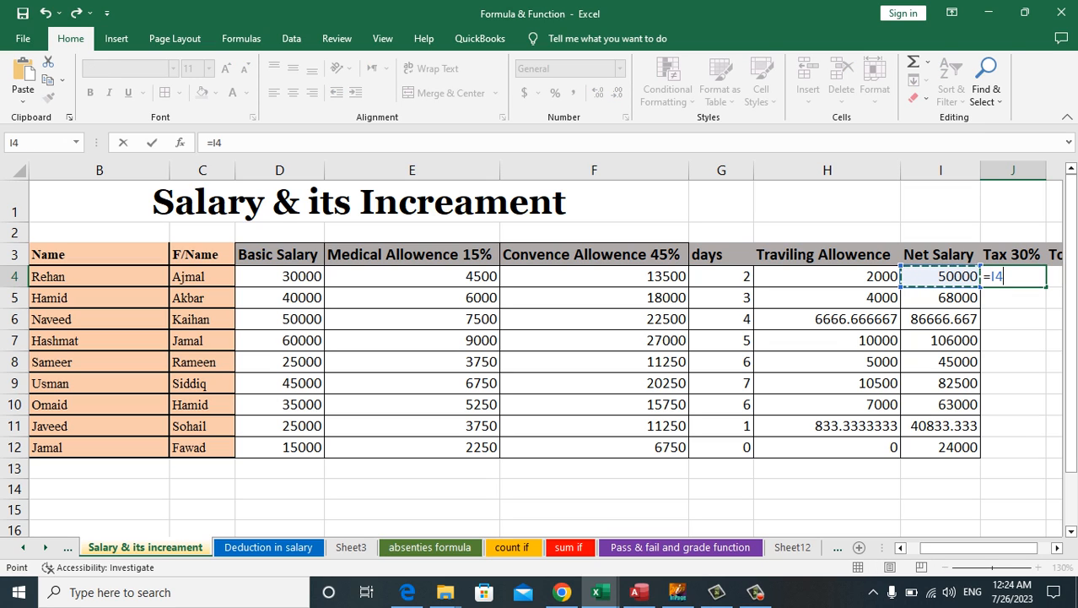
text(*)
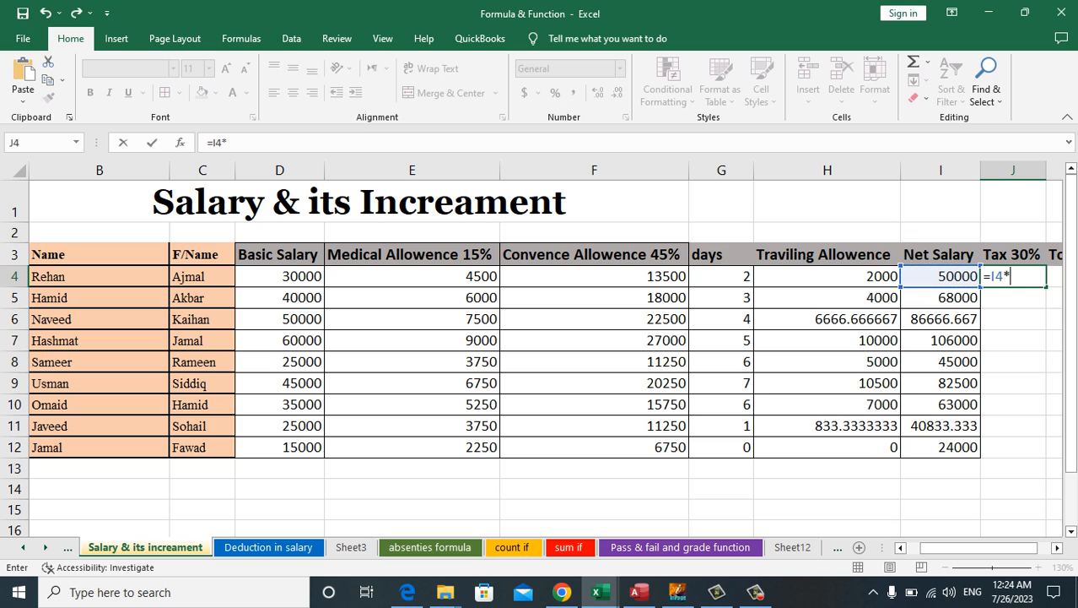
text(30/100)
key(Return)
key(Up)
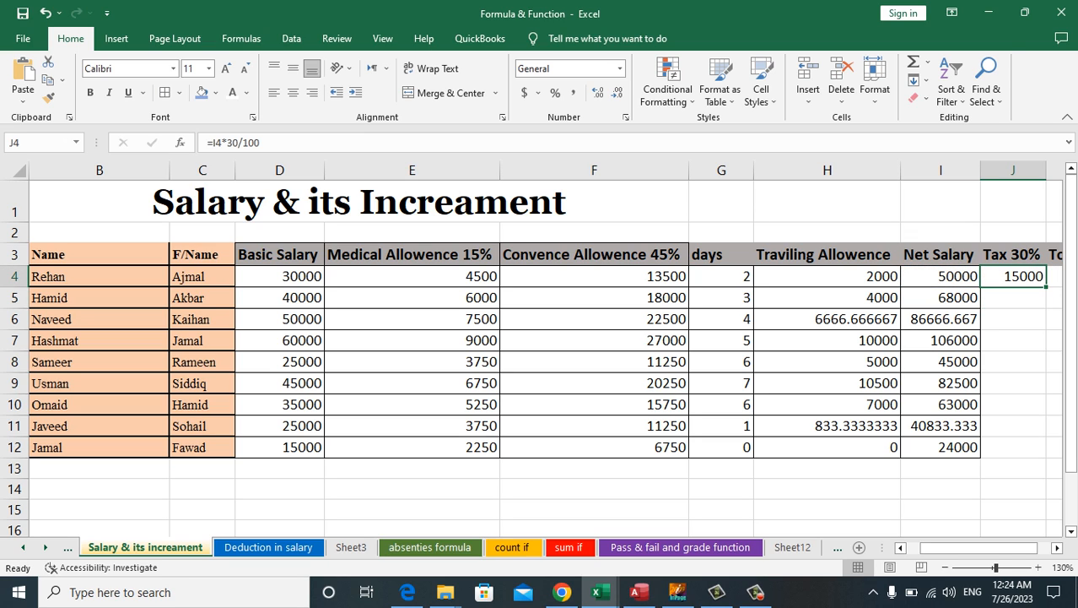
double_click(1047, 287)
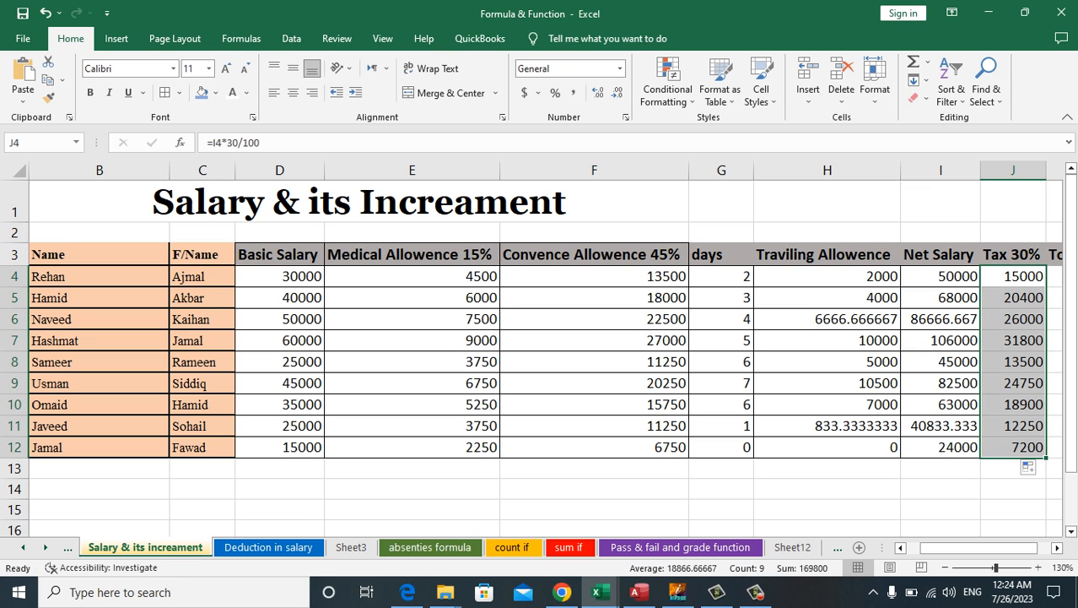
Enter the Total Salary formula =I4-J4 in cell K4
click(1055, 277)
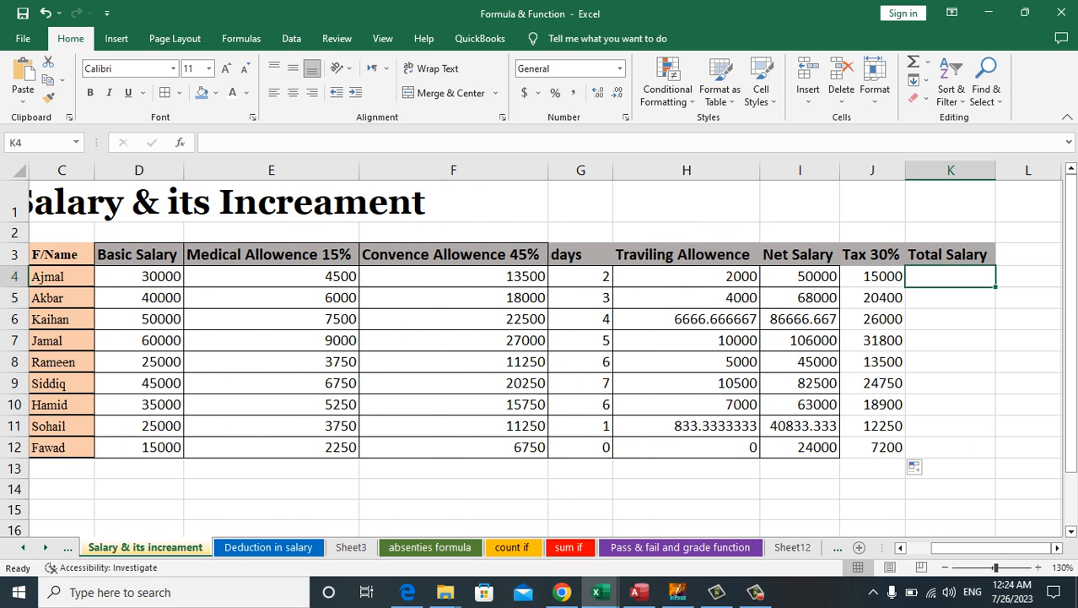
text(=)
key(Left)
key(Left)
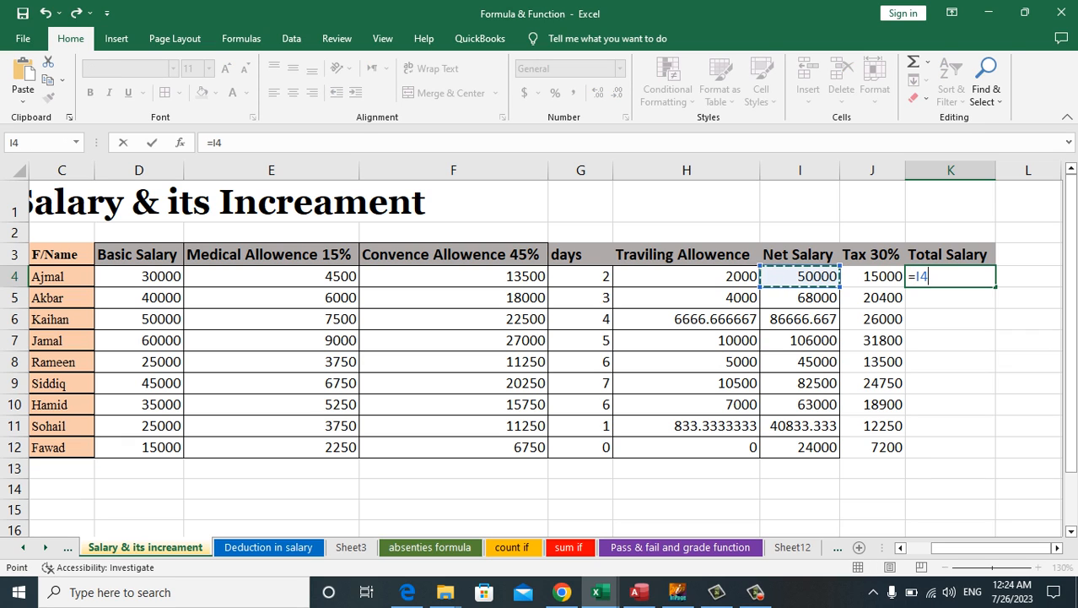
text(-)
key(Right)
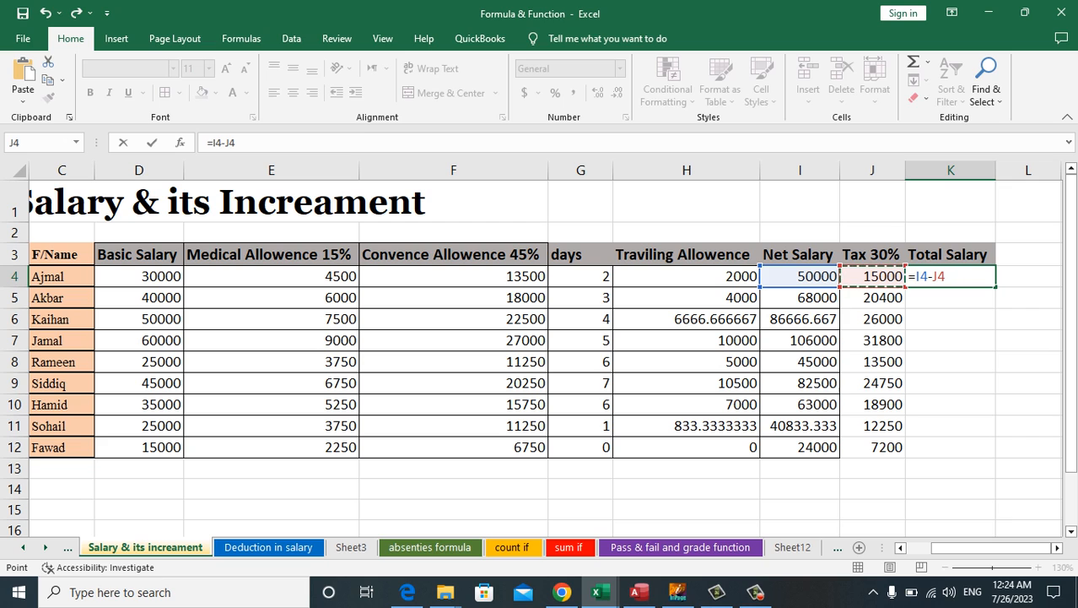
key(Return)
Copy the Total Salary formula from K4 down through K12
key(Up)
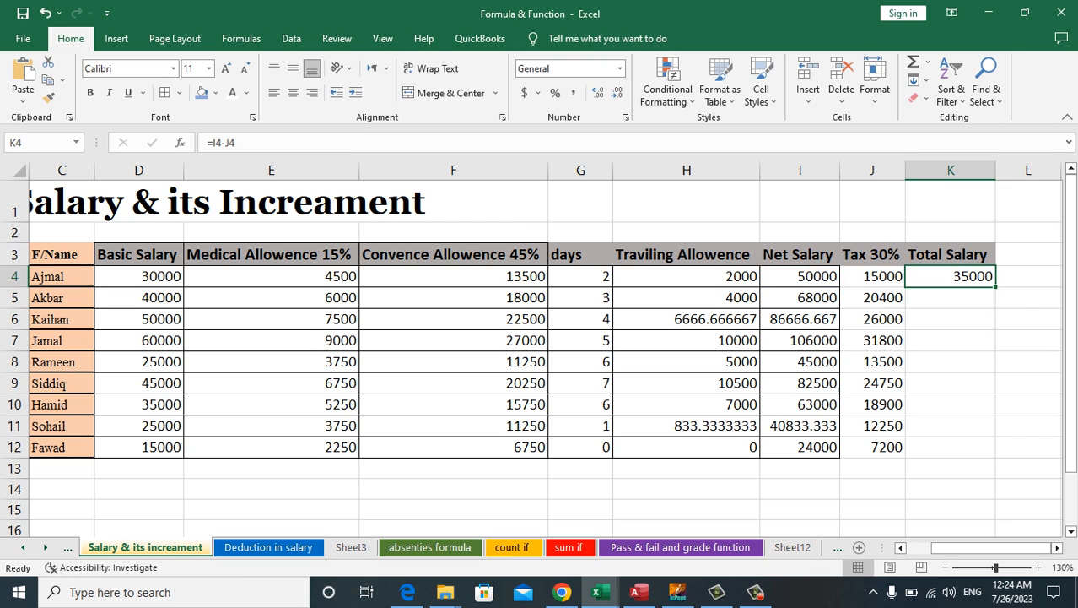
key(shift+Down)
key(shift+Down)
key(shift+Down)
key(shift+Down)
key(shift+Down)
key(shift+Down)
key(shift+Down)
key(shift+Down)
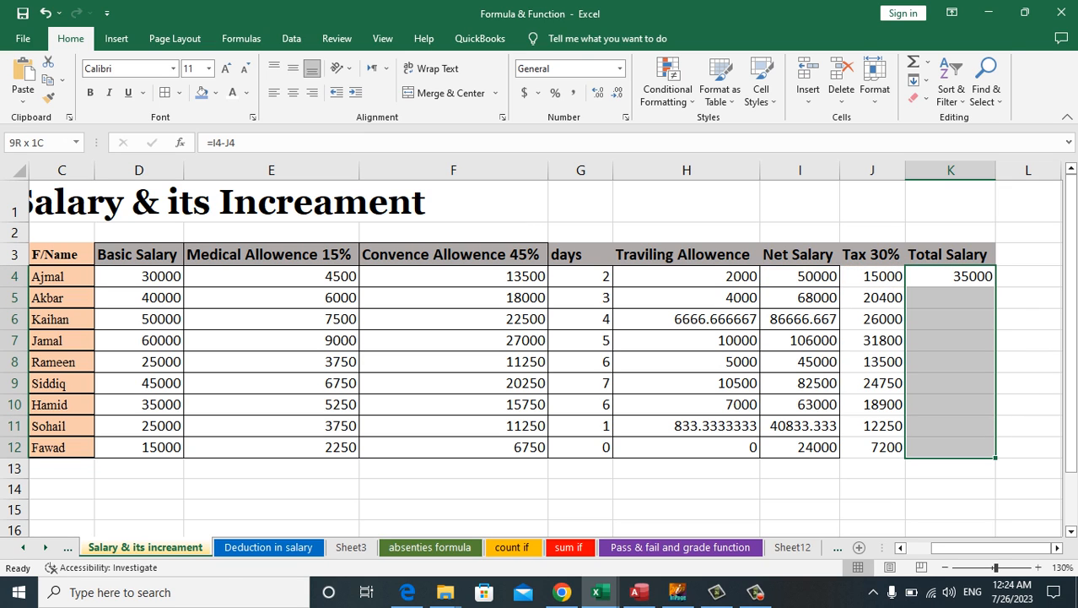
key(ctrl+d)
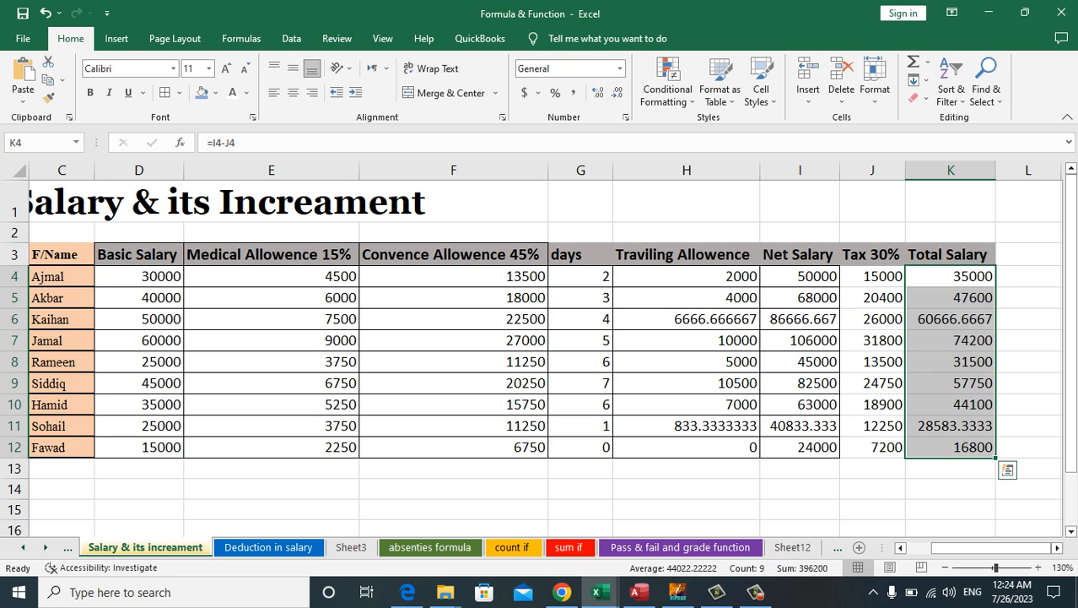
Add the column heading increament in cell L3, next to Total Salary
click(1028, 254)
scroll(541, 346, right, 2)
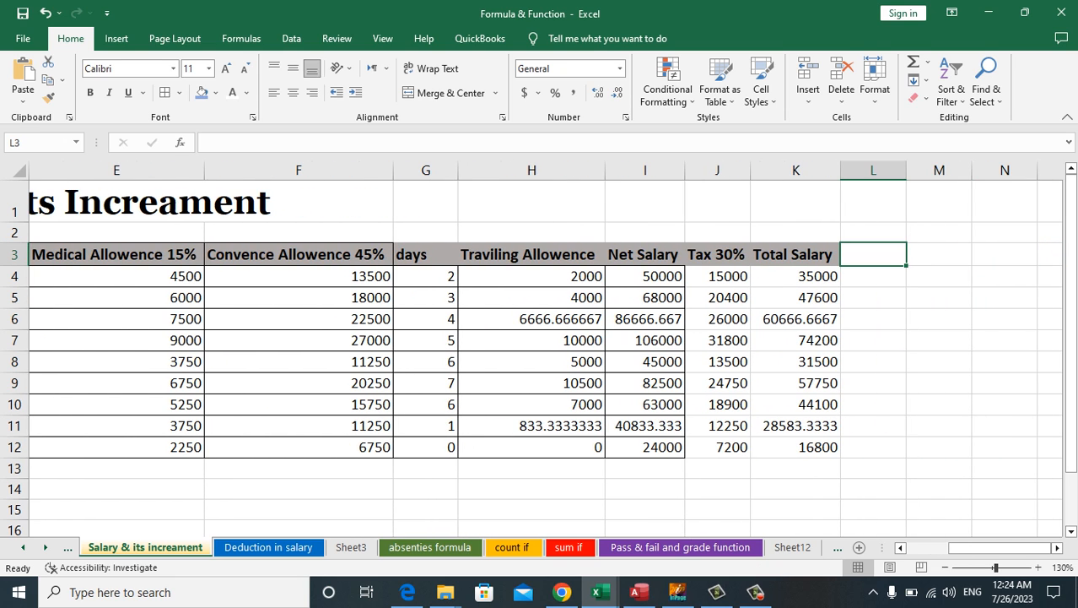
text(incream)
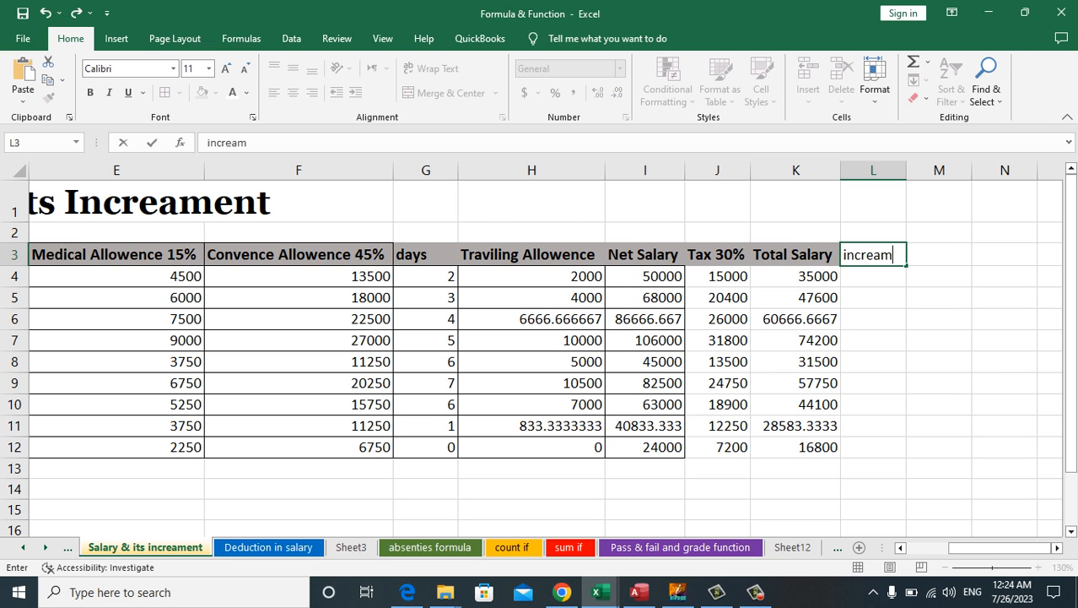
text(ent)
key(Return)
text(=)
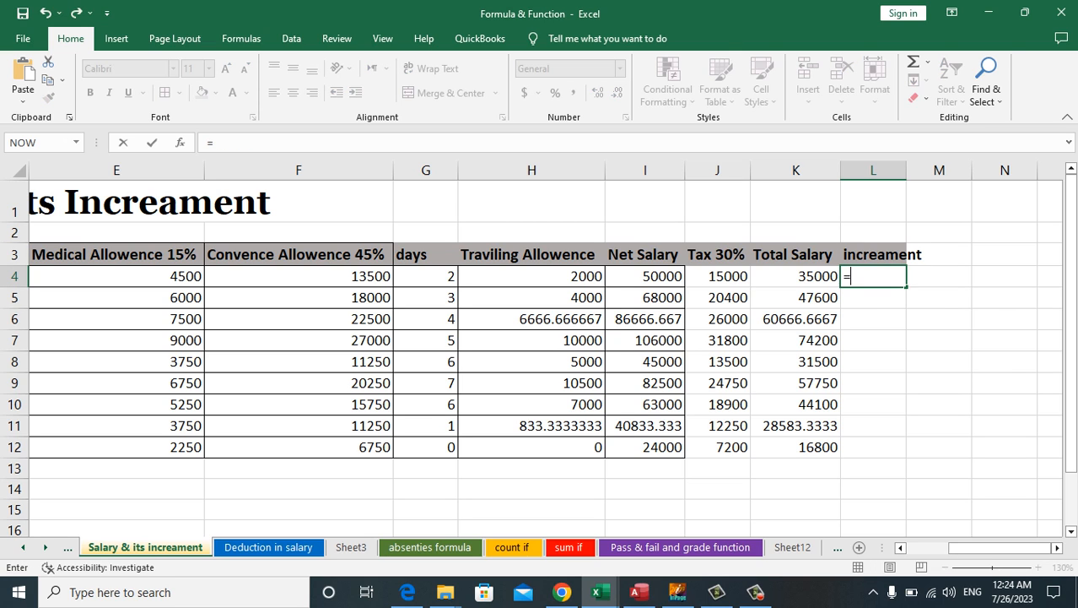
click(894, 171)
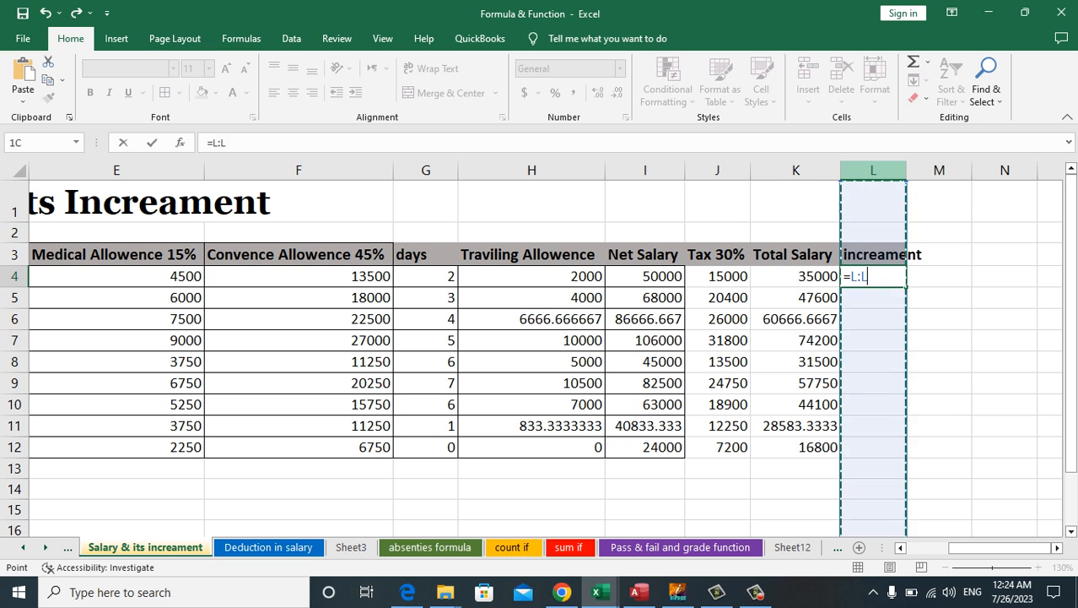
drag(895, 171, 939, 170)
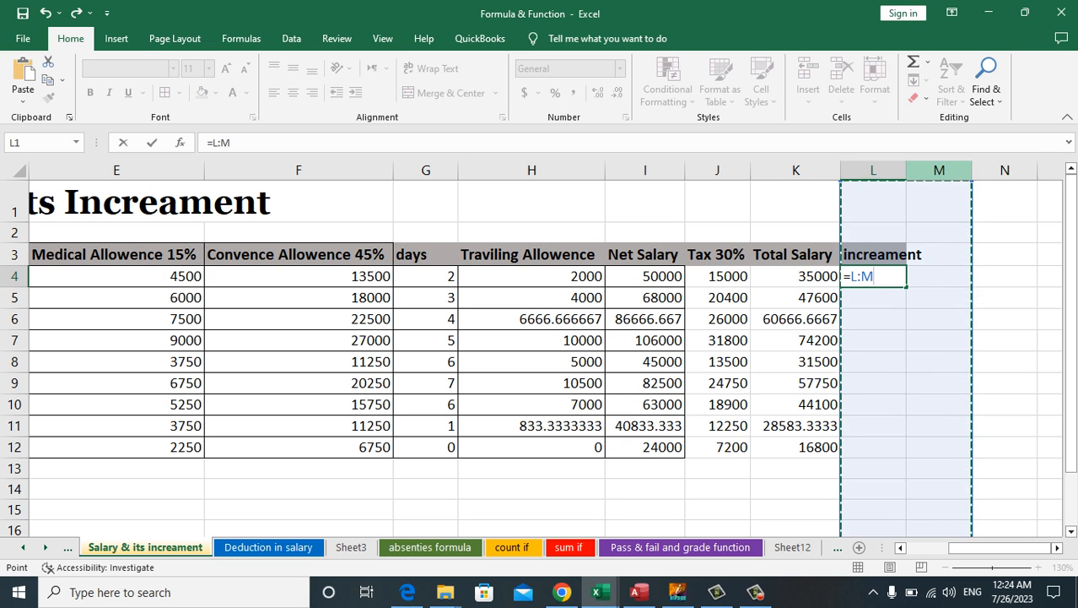
key(BackSpace)
key(BackSpace)
key(BackSpace)
key(BackSpace)
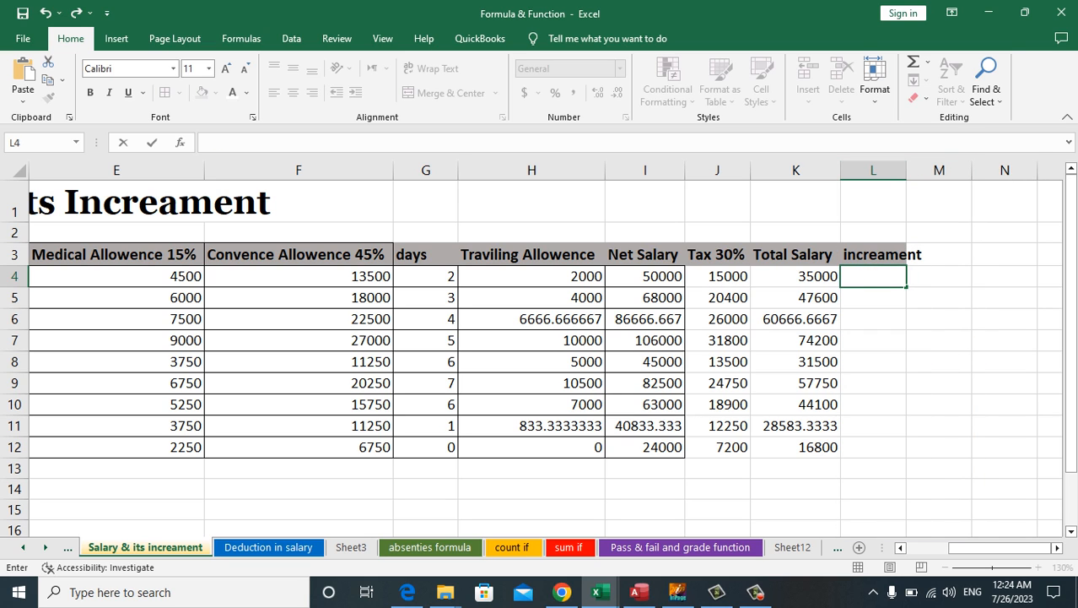
Fit column L to the width of its heading and enter the increament formula =K4+K4*25% in cell L4
double_click(908, 171)
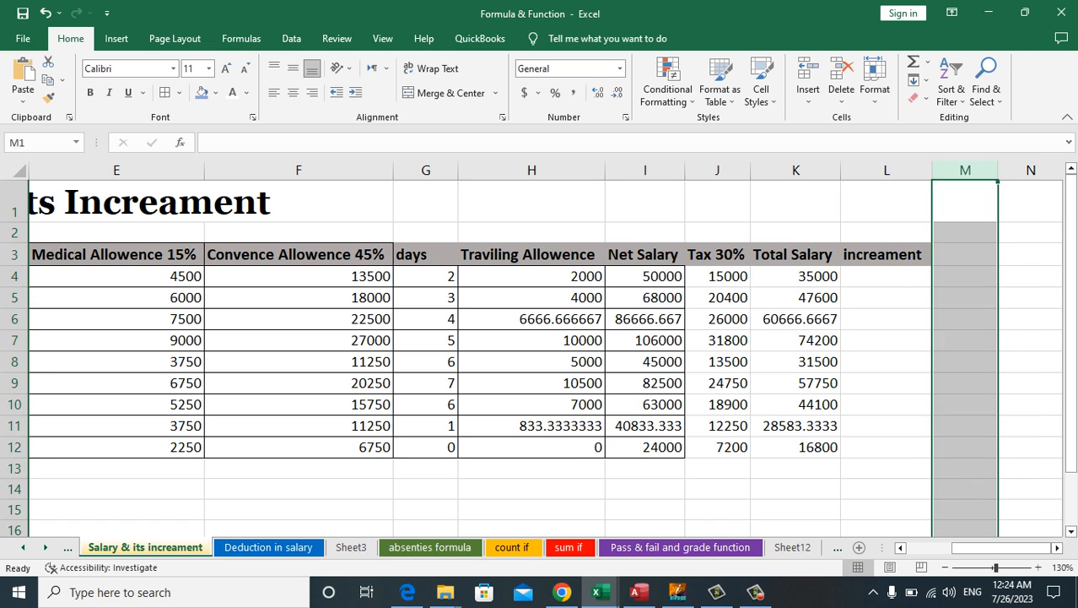
click(878, 276)
text(=)
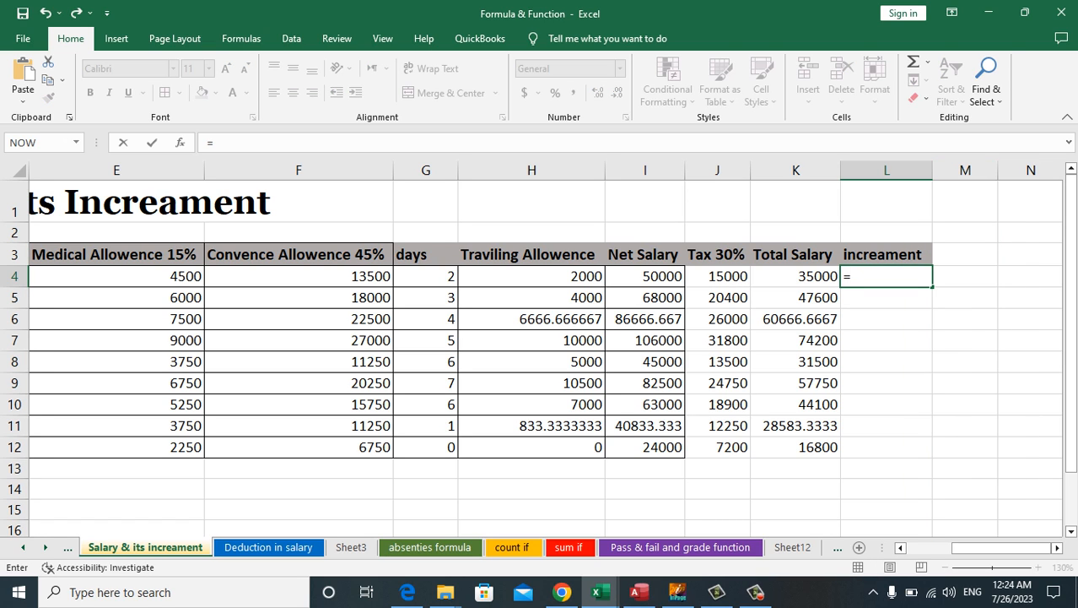
key(Left)
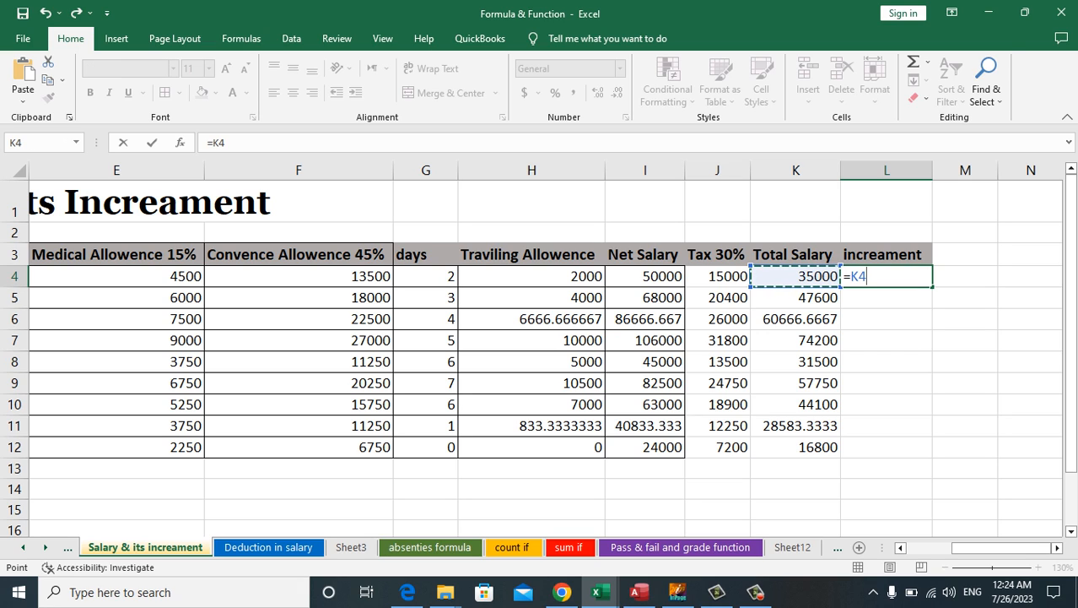
text(+)
key(Left)
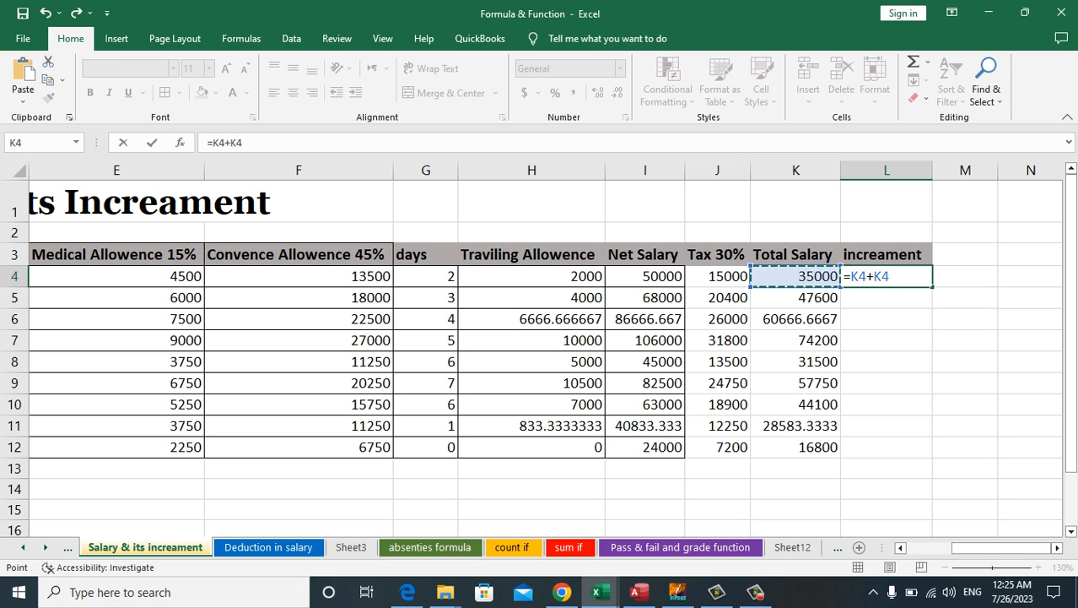
text(*25)
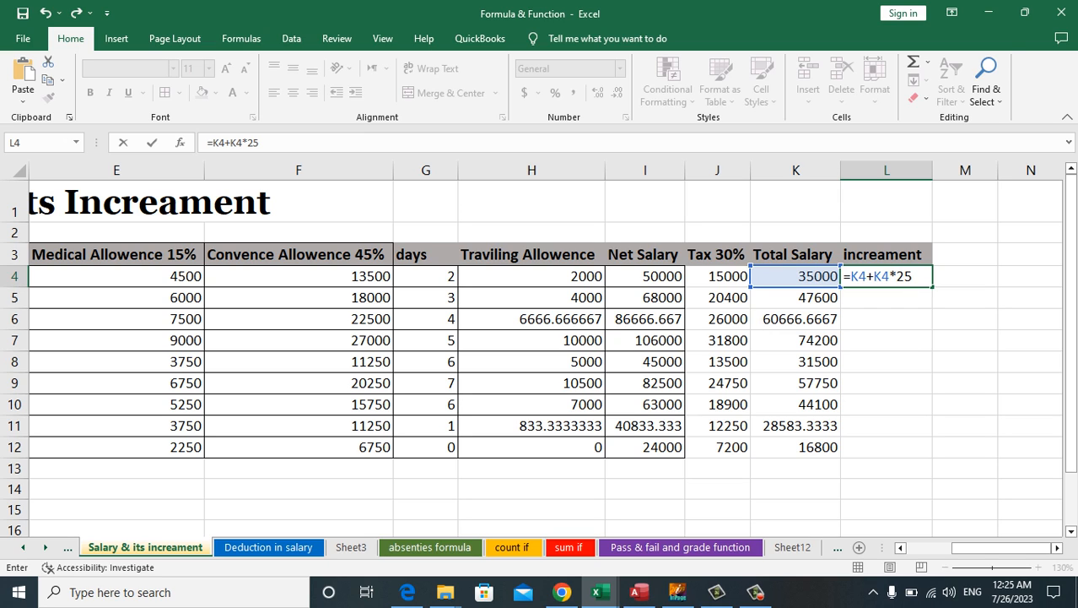
text(%)
key(Return)
Copy the increament formula from L4 down through L12
click(886, 276)
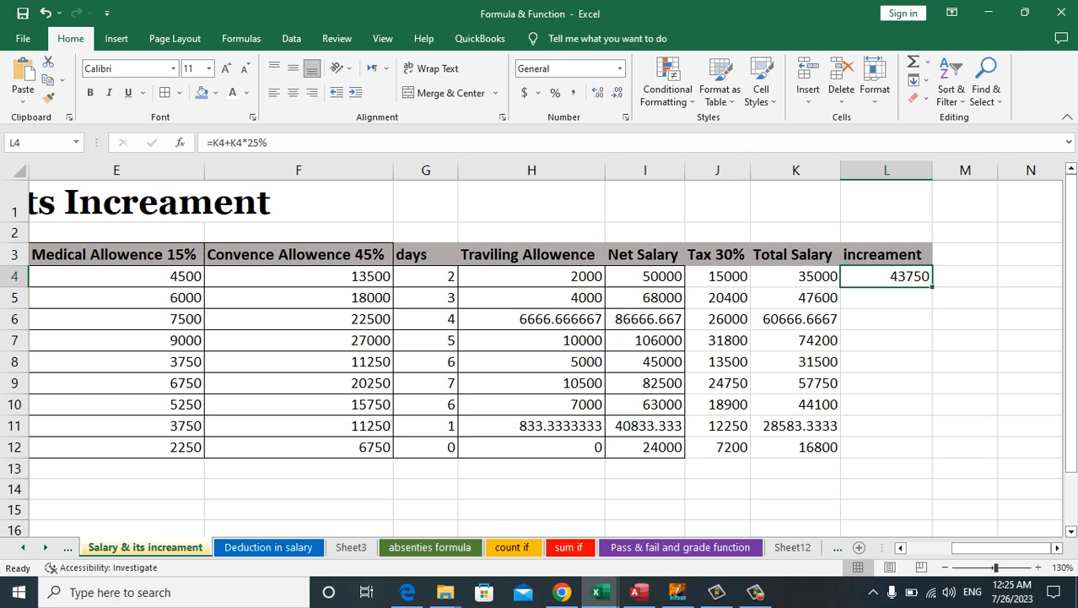
key(Left)
key(Right)
drag(933, 287, 932, 454)
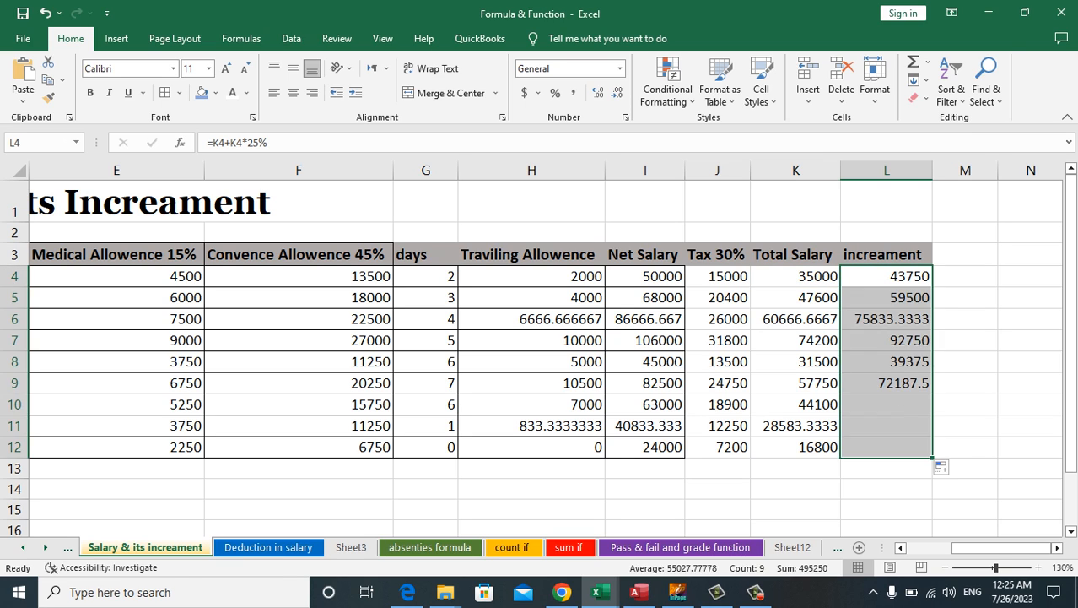
key(Right)
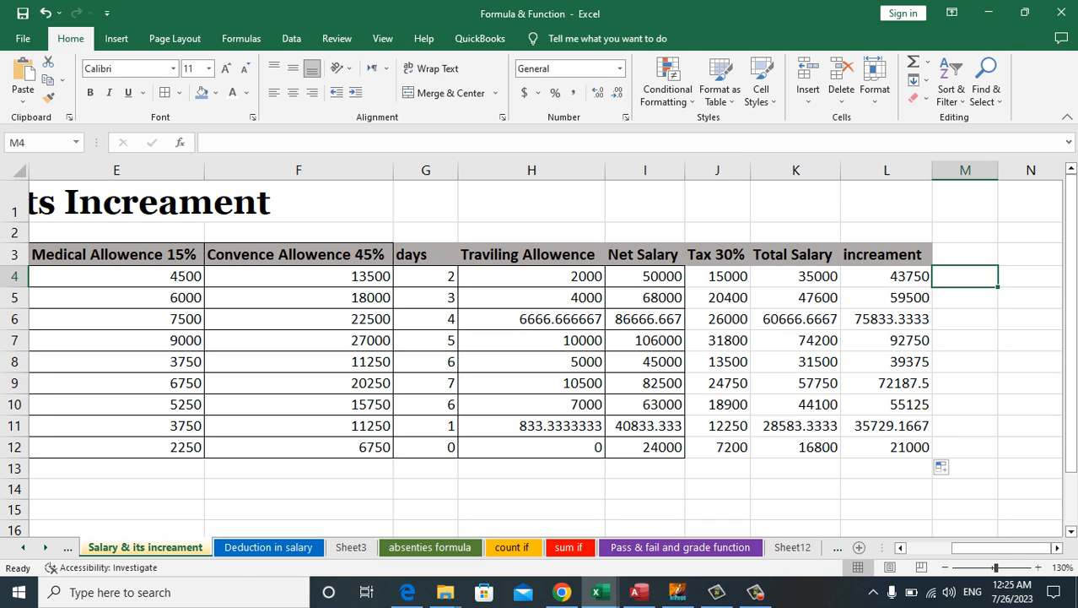
Open a blank Notepad document over the workbook, leaving increament cell L4 selected
key(Up)
key(Down)
key(Left)
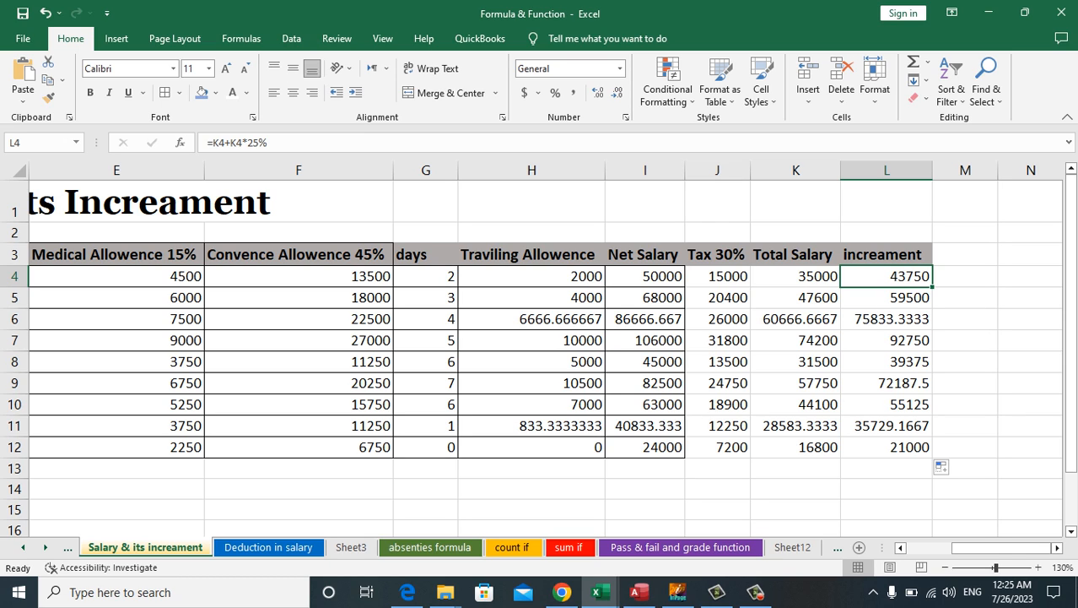
key(super+r)
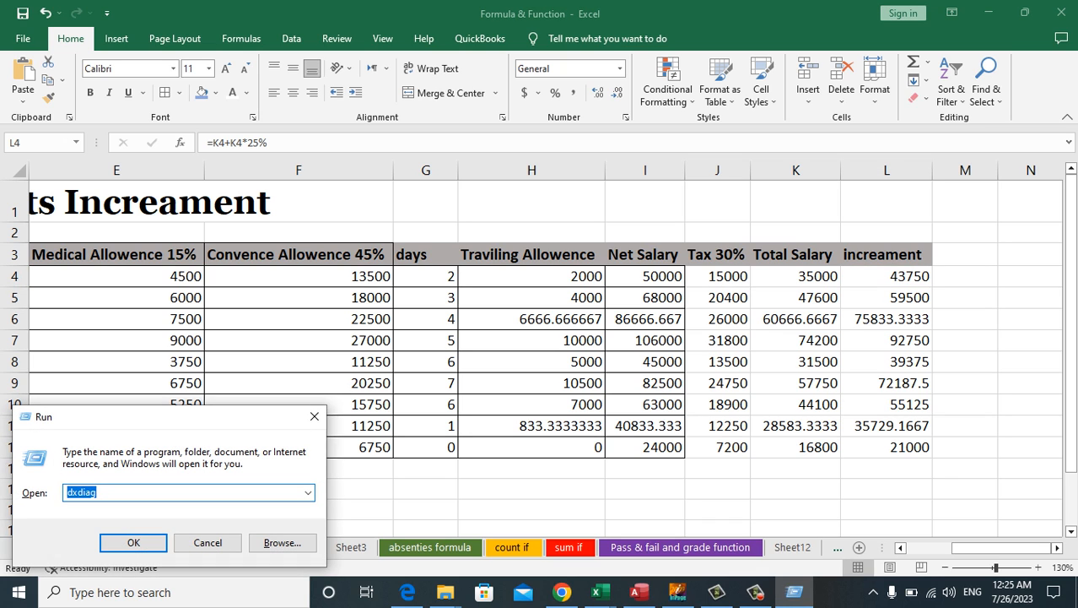
text(notpad)
key(Return)
key(Return)
text(notepad)
key(Return)
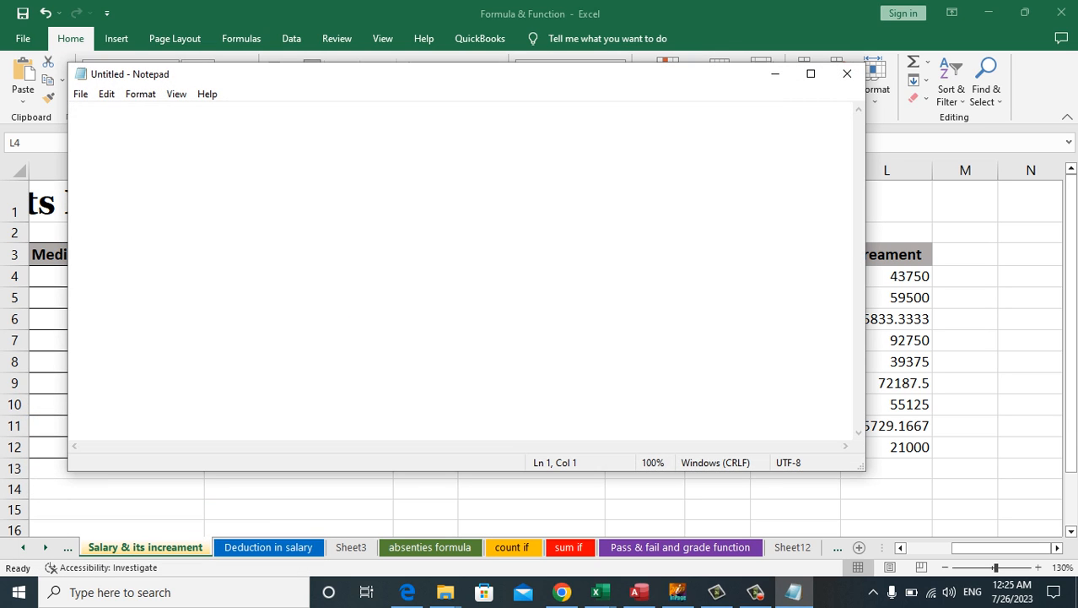
Write the general increment formula =salary+salary*25/100 as the first line in Notepad
text(=)
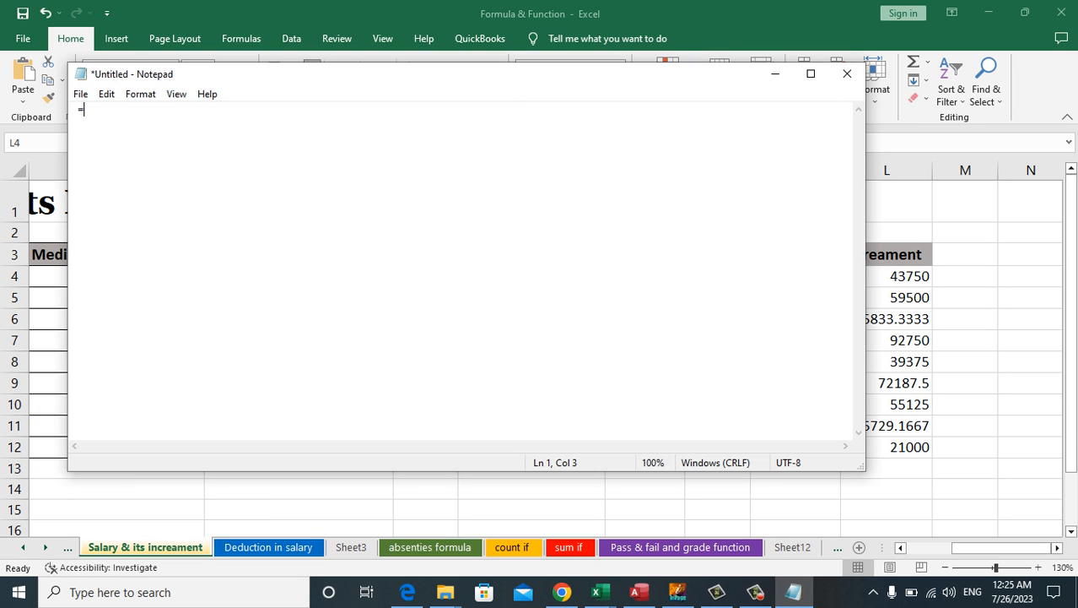
text(salary+salary)
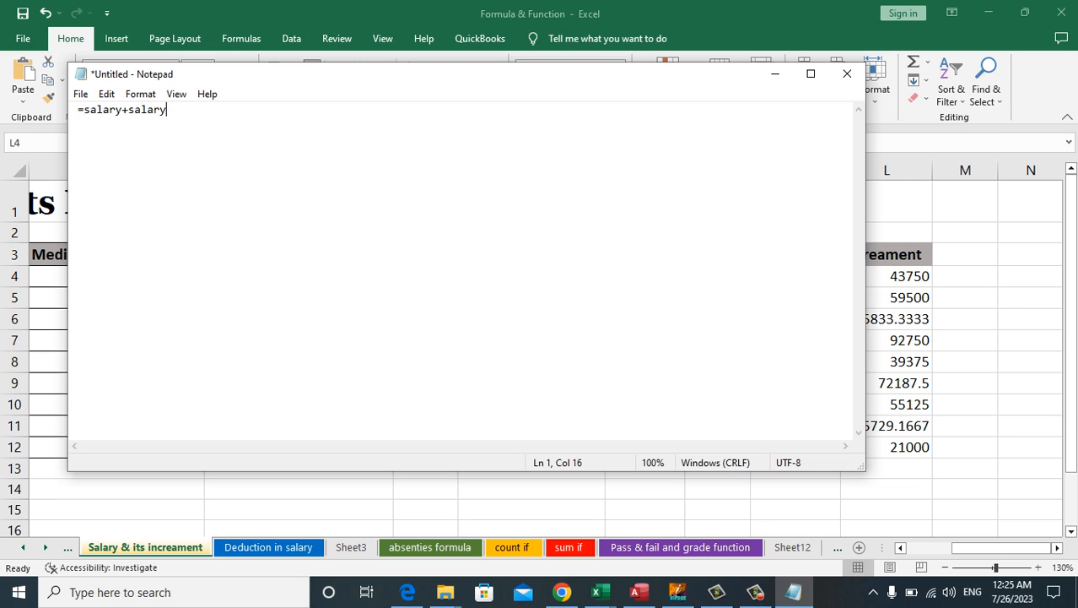
text(*25/100)
key(Return)
Work the formula out on separate lines: = 35000+35000*25/100, =35000+8750 and =43750
text(= 35000+35000)
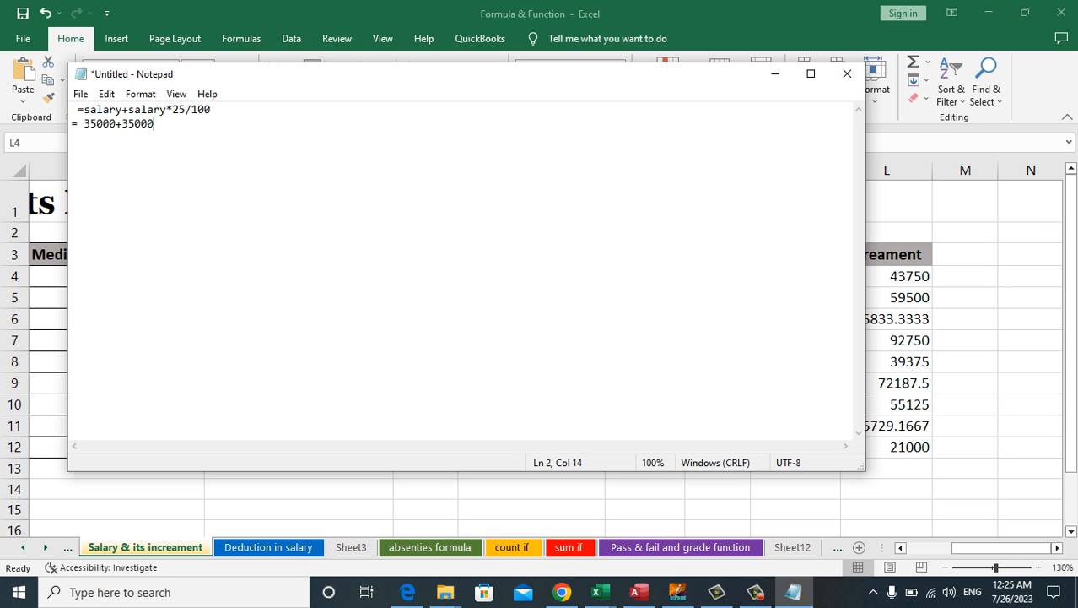
text(*3)
key(BackSpace)
text(25/100)
key(Return)
text(=35000)
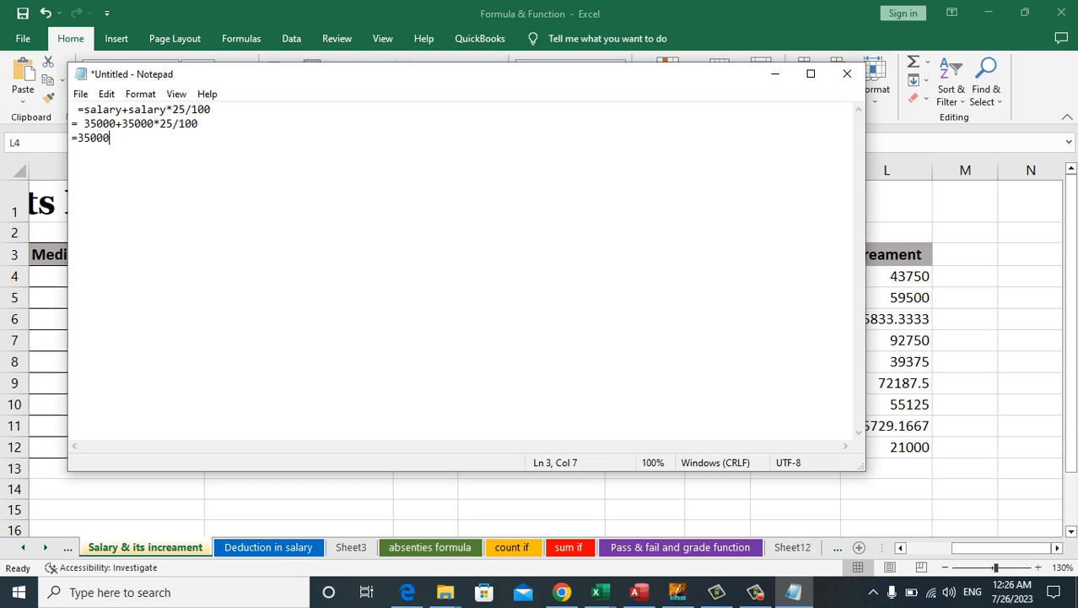
text(+8750)
key(Return)
text(=43750)
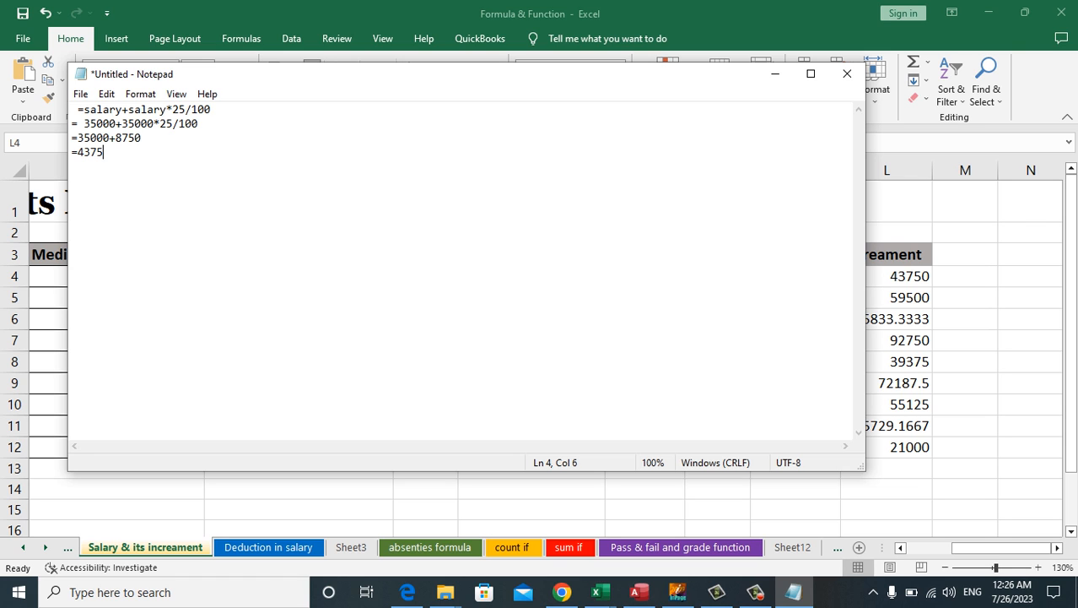
key(Return)
Below the worked example, add the line =basic salary*15/100 and the word percentage, and return to the Excel workbook
click(775, 73)
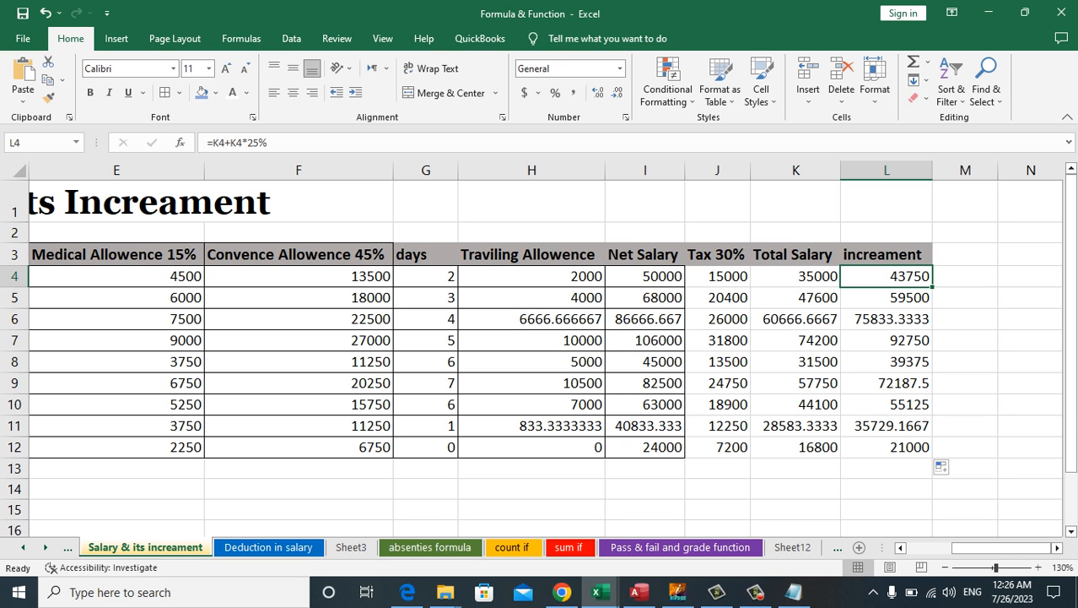
click(793, 592)
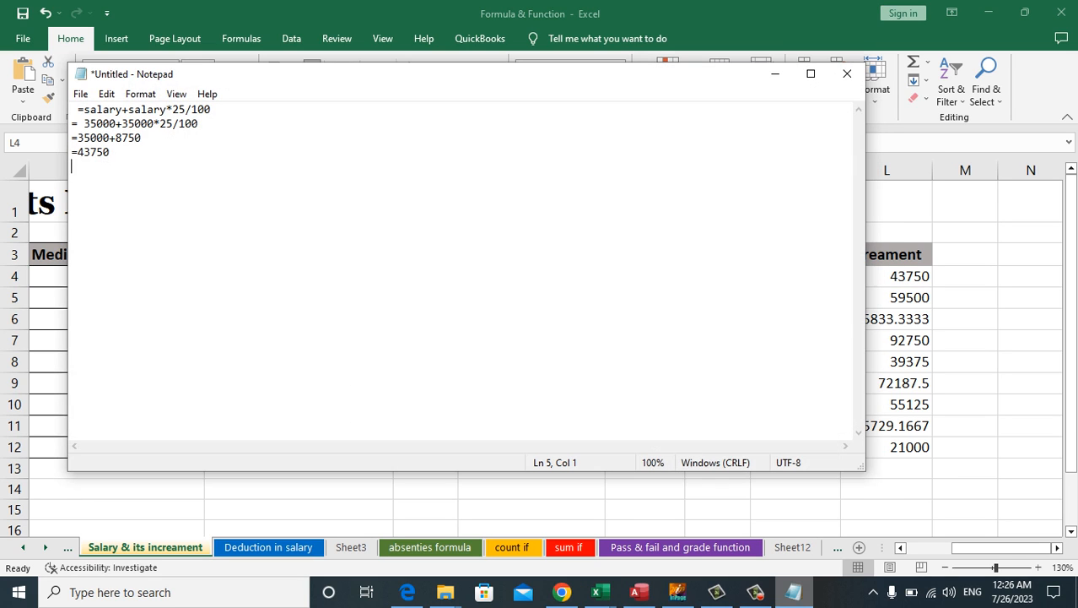
text(=)
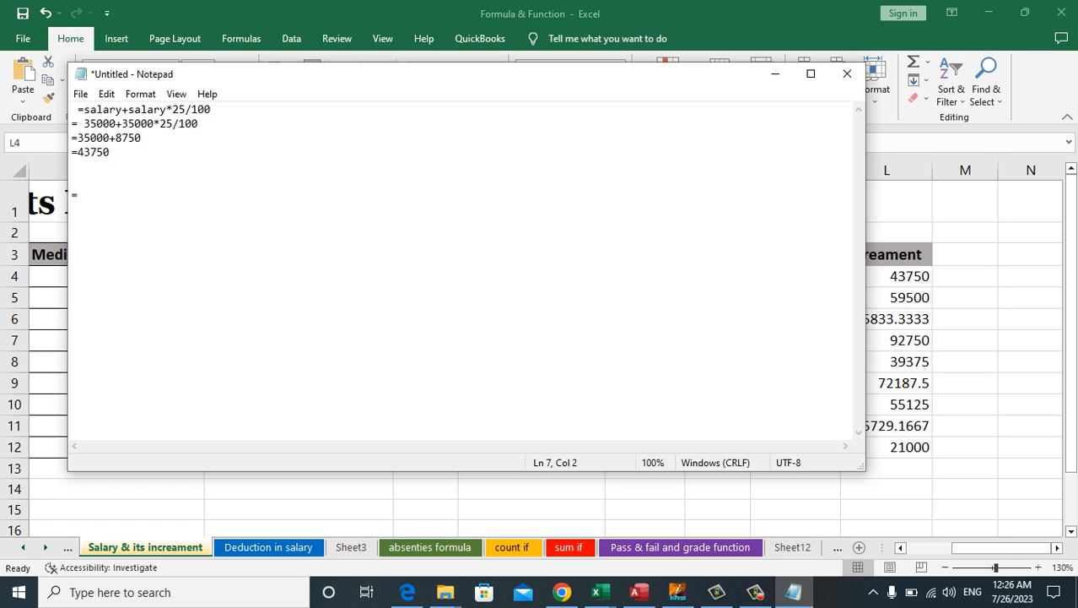
text(basick)
key(BackSpace)
text(sla)
key(BackSpace)
key(BackSpace)
key(BackSpace)
key(BackSpace)
text(alary*15/100)
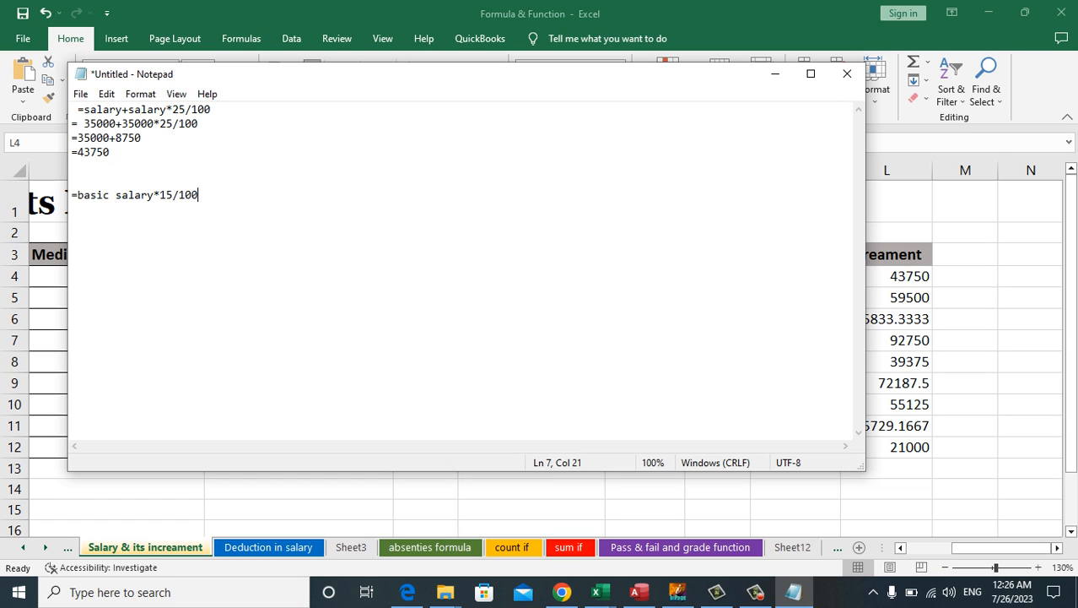
key(Return)
text(percentage)
click(775, 73)
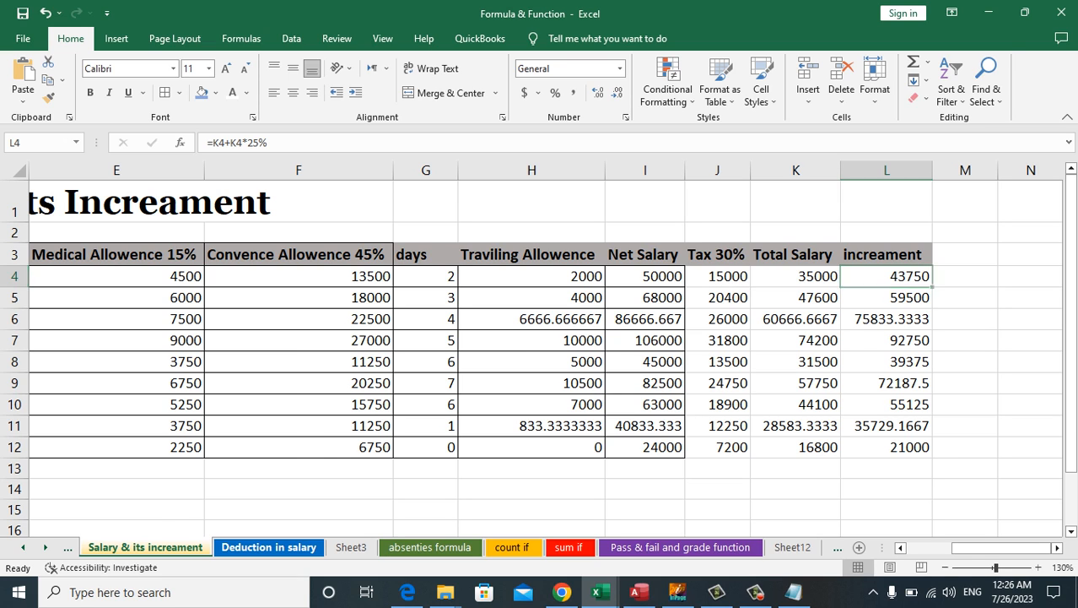
On the Deduction in salary sheet, enter the medical allowance formula =D4*15/100 in cell E4
click(268, 547)
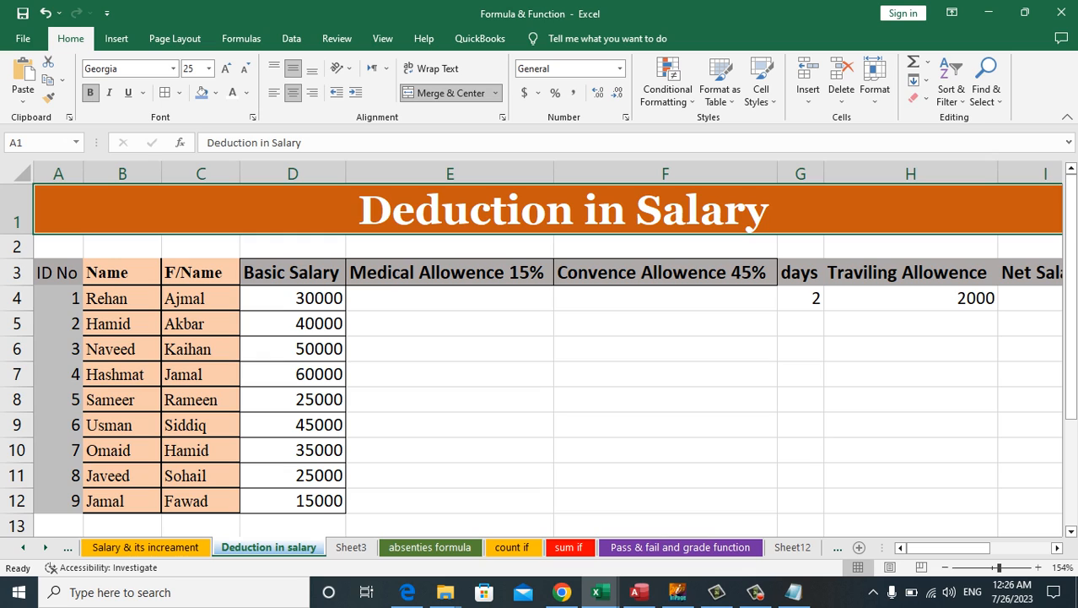
click(450, 272)
click(450, 298)
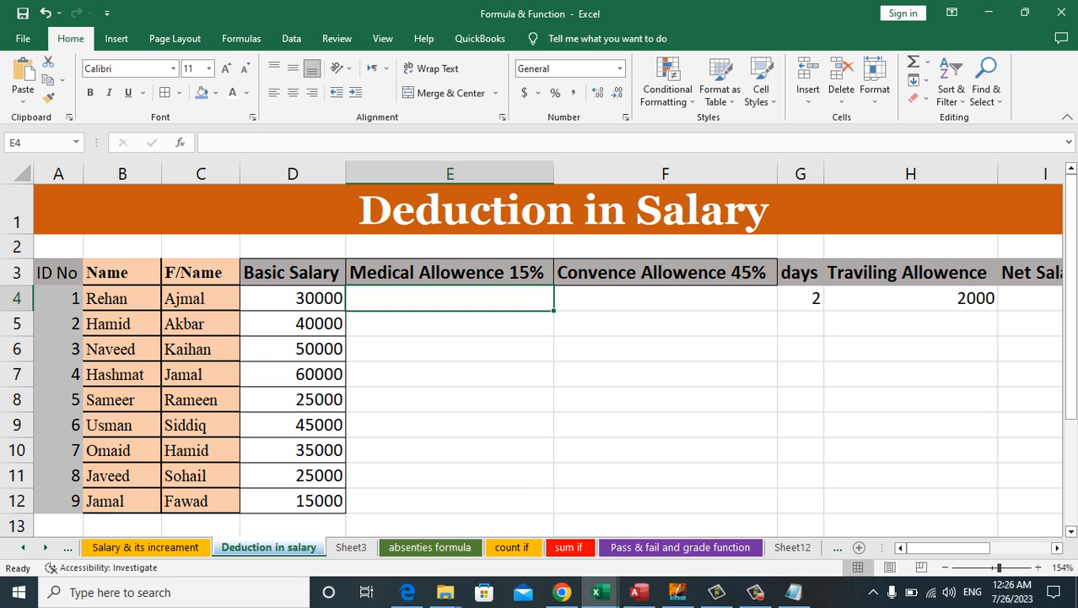
text(=)
key(Left)
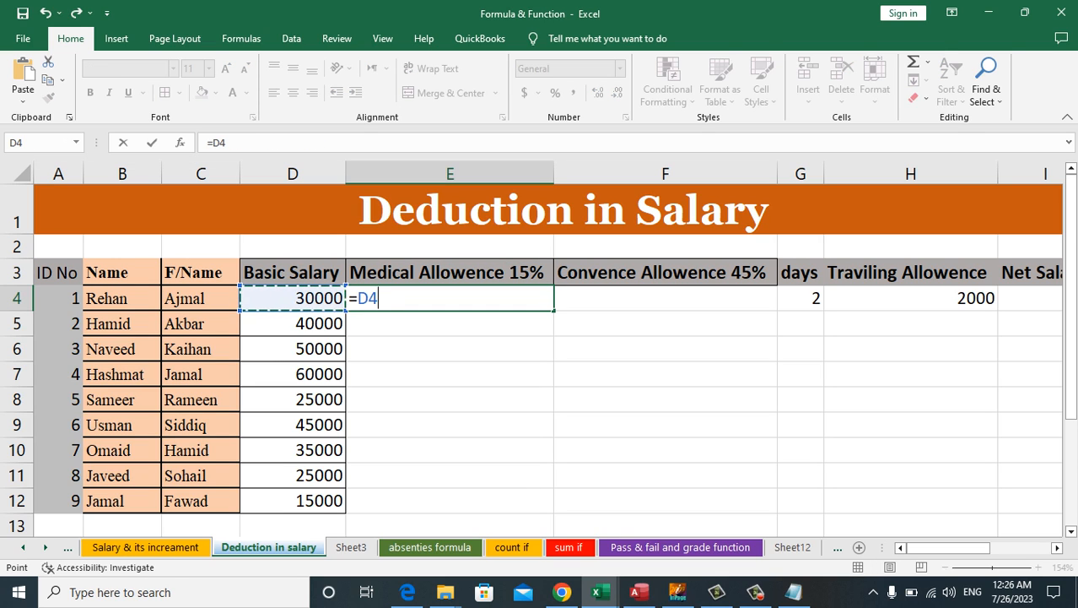
text(*15/100)
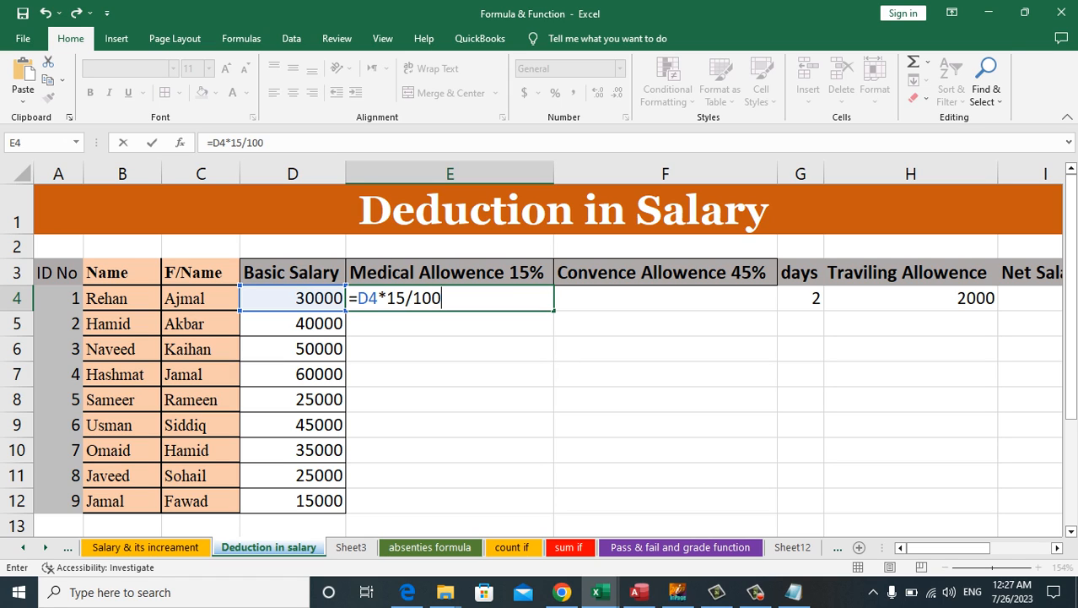
key(Tab)
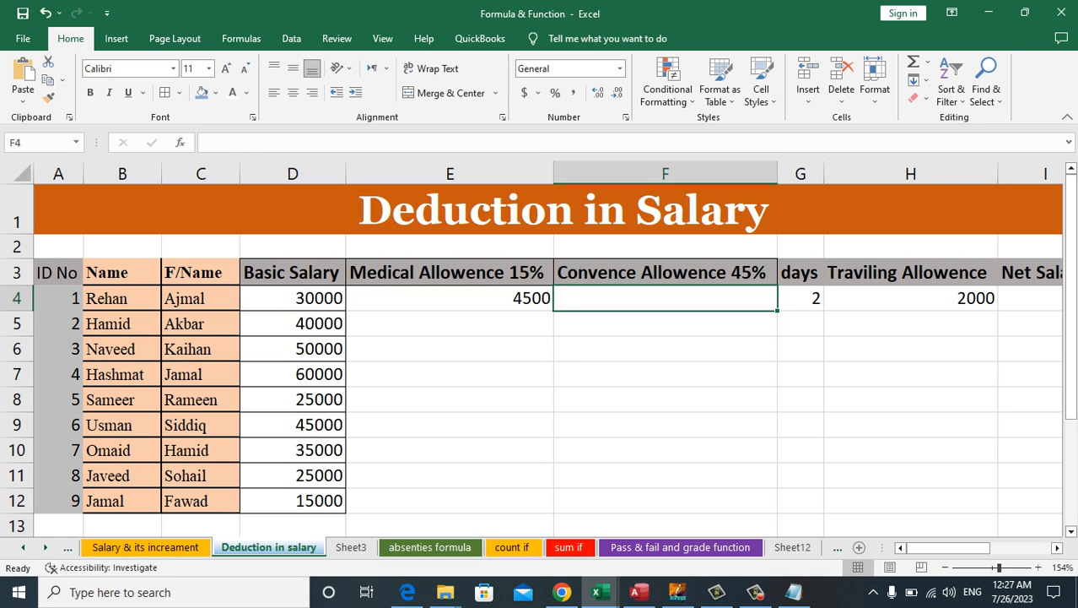
Enter the conveyance allowance formula =D4*45/100 in cell F4
text(=)
key(Left)
key(Left)
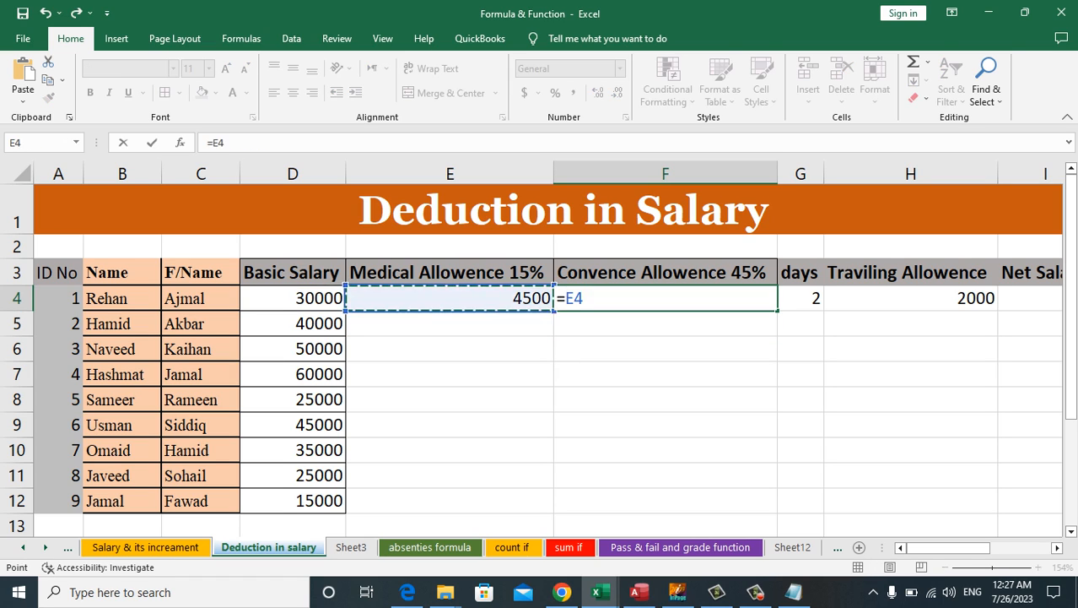
text(*45)
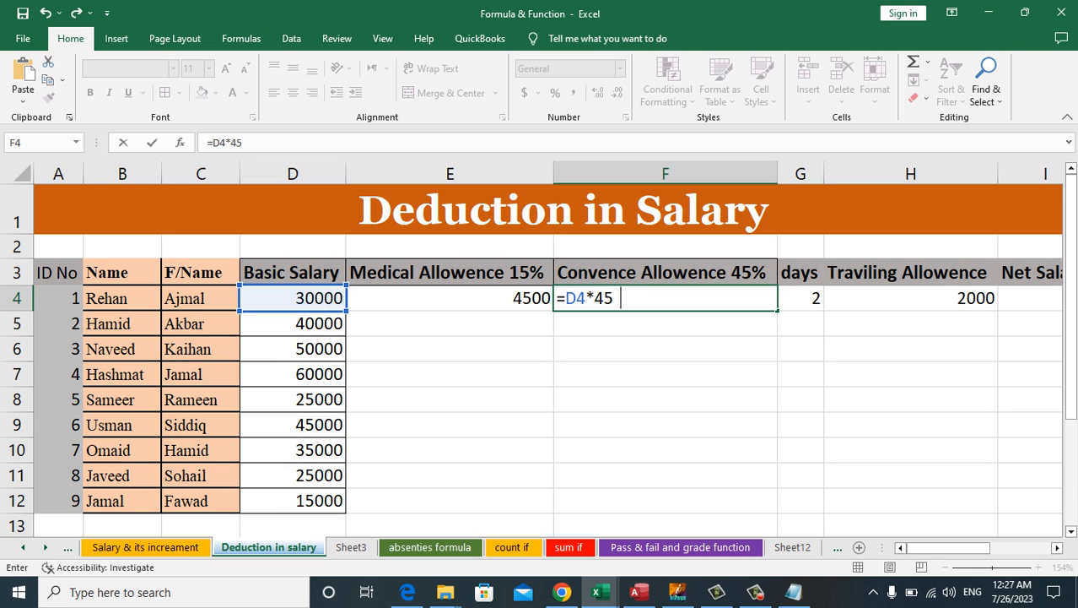
text(/100)
key(Return)
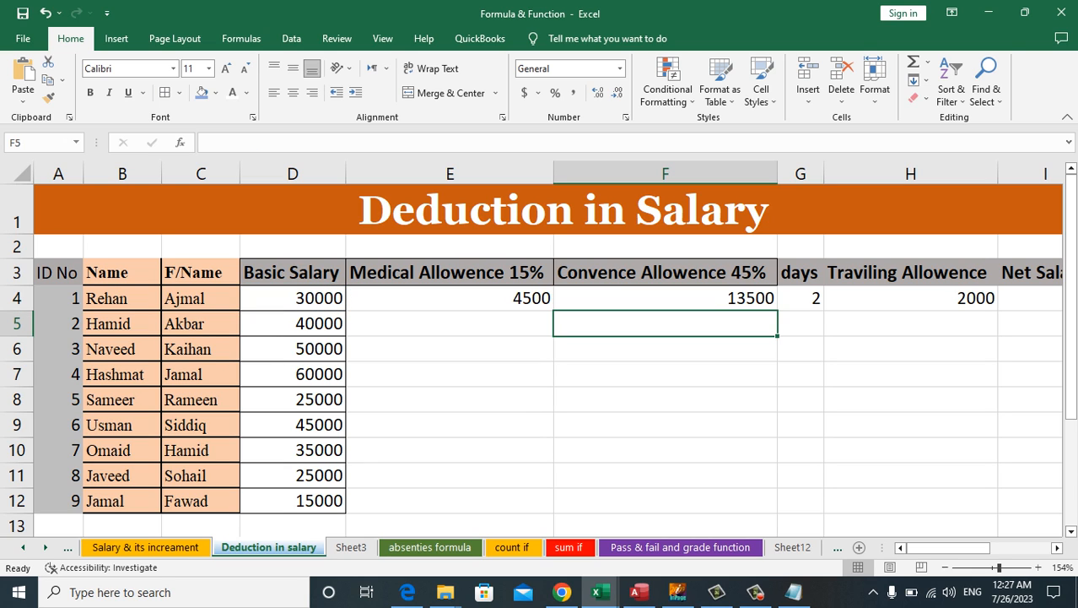
Re-enter the travelling allowance formula =D4/30*G4 in cell H4
key(Right)
key(Right)
key(Up)
key(Up)
key(Right)
key(Down)
key(Left)
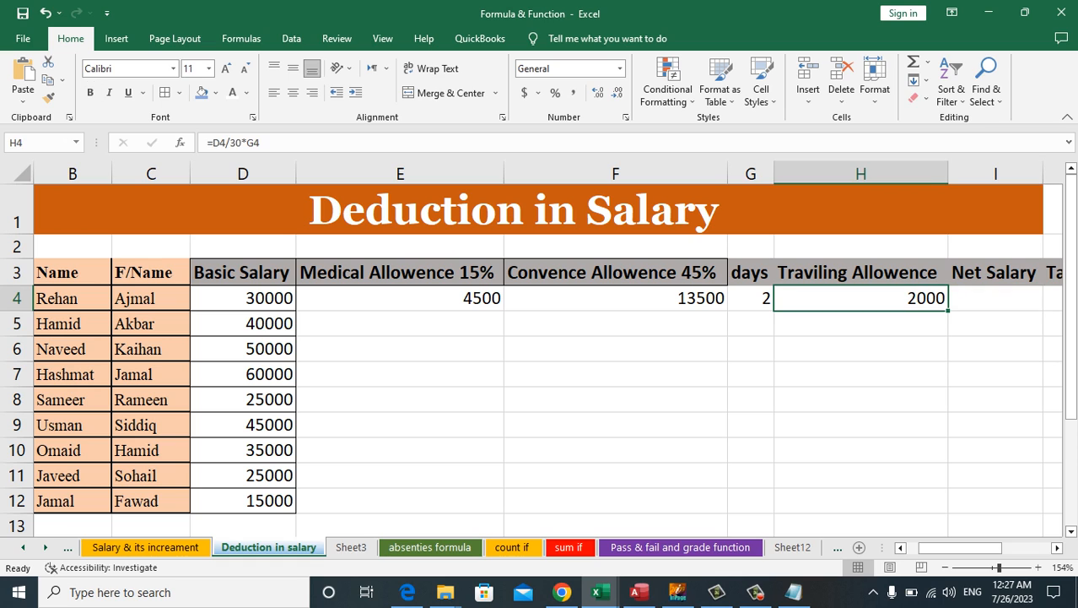
text(=)
key(Left)
key(Left)
key(Left)
key(Left)
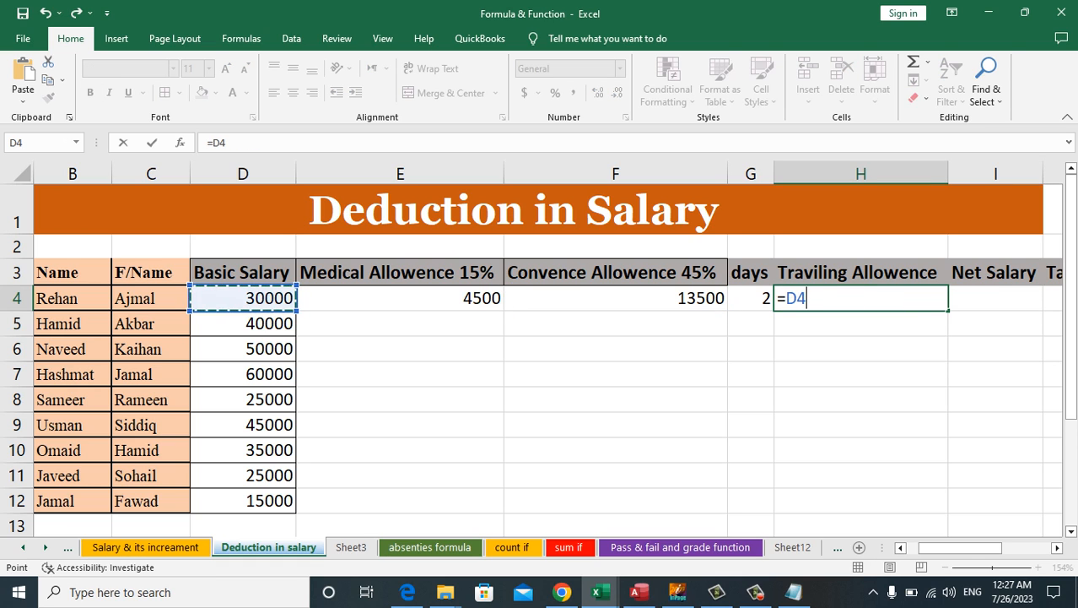
text(/30*)
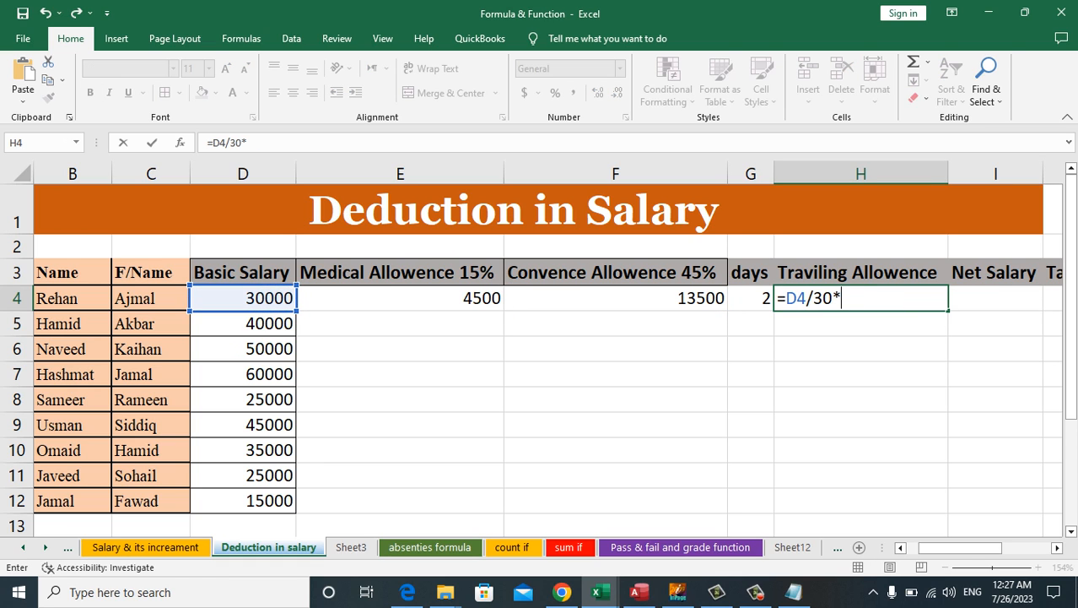
key(Left)
key(Return)
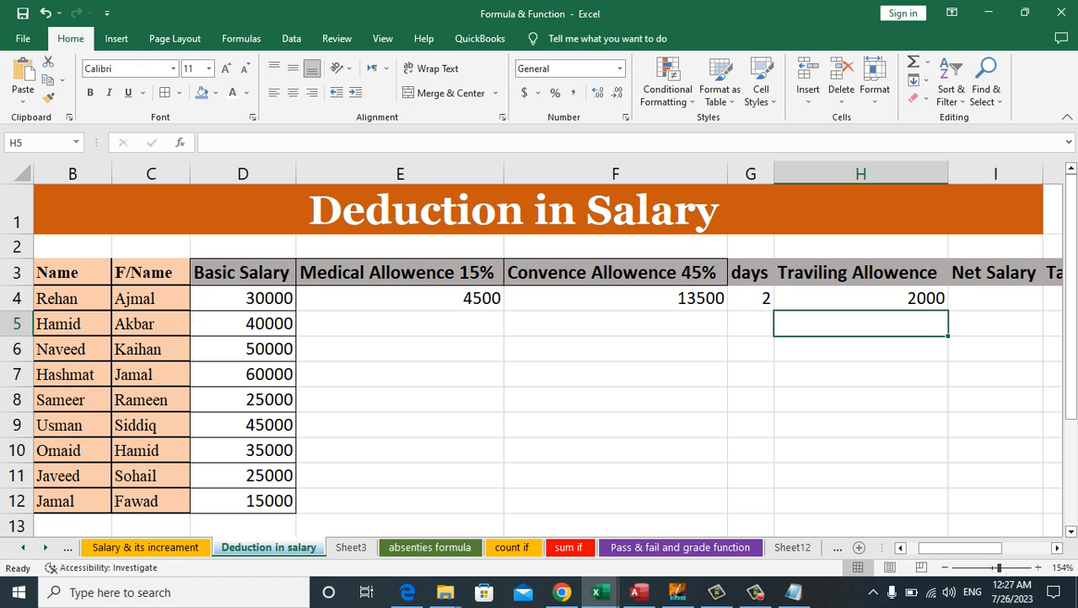
Enter the Net Salary formula =E4+F4+H4 in cell I4, leaving out the days column
key(Up)
key(Right)
key(Right)
key(Left)
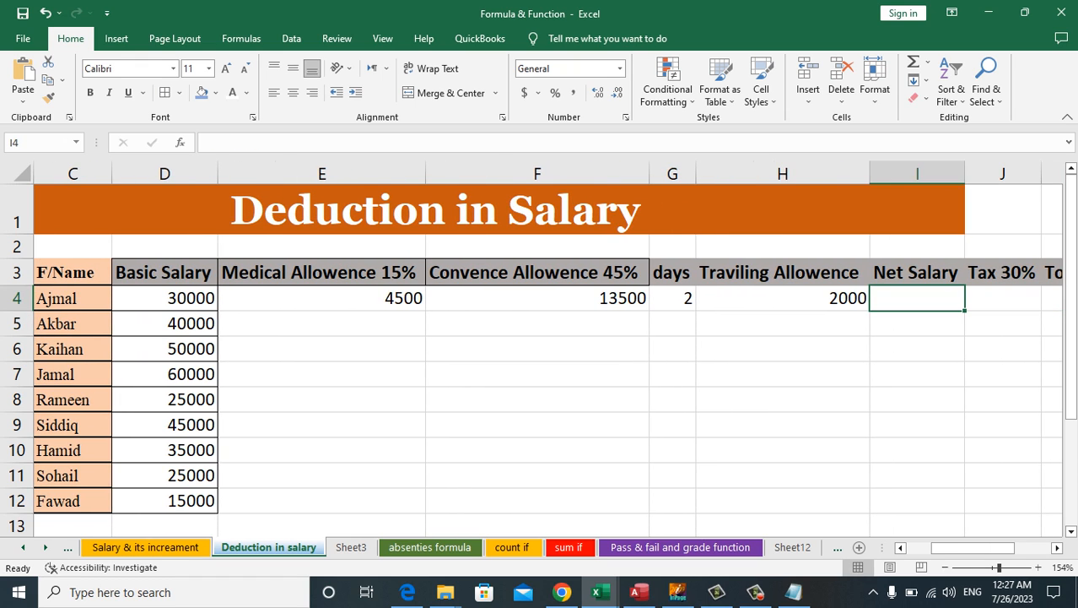
text(=)
key(Left)
key(Left)
key(Left)
key(Left)
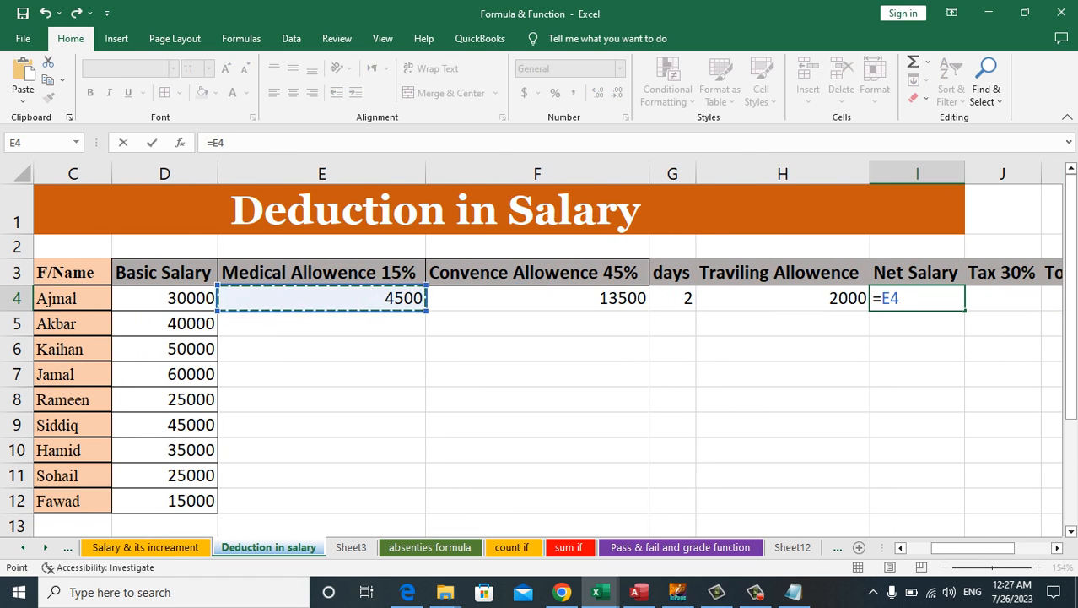
text(+)
key(Left)
key(Left)
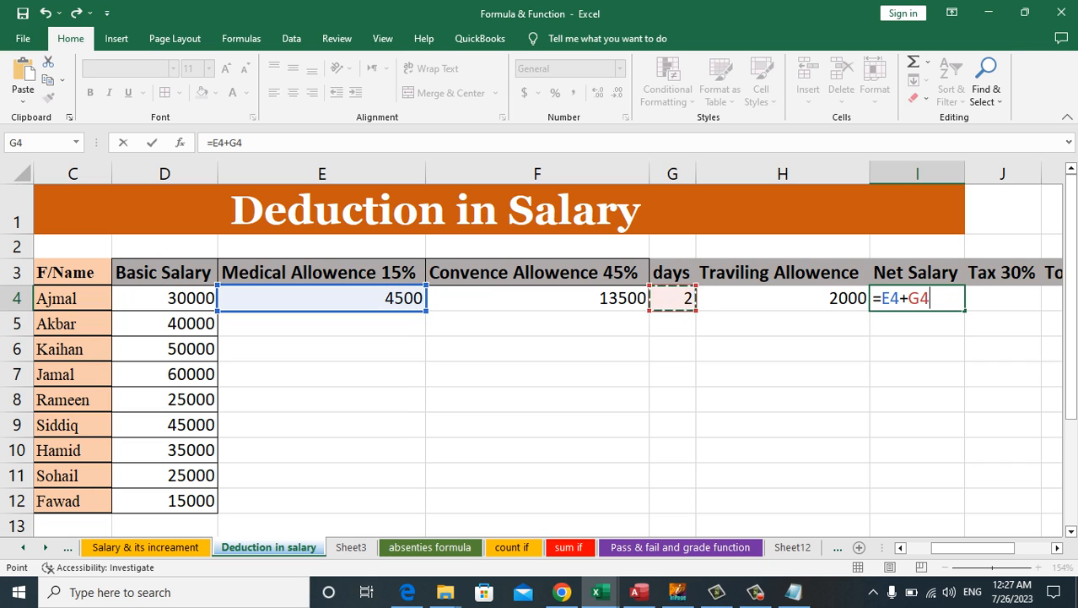
key(Left)
text(+)
key(Left)
key(Left)
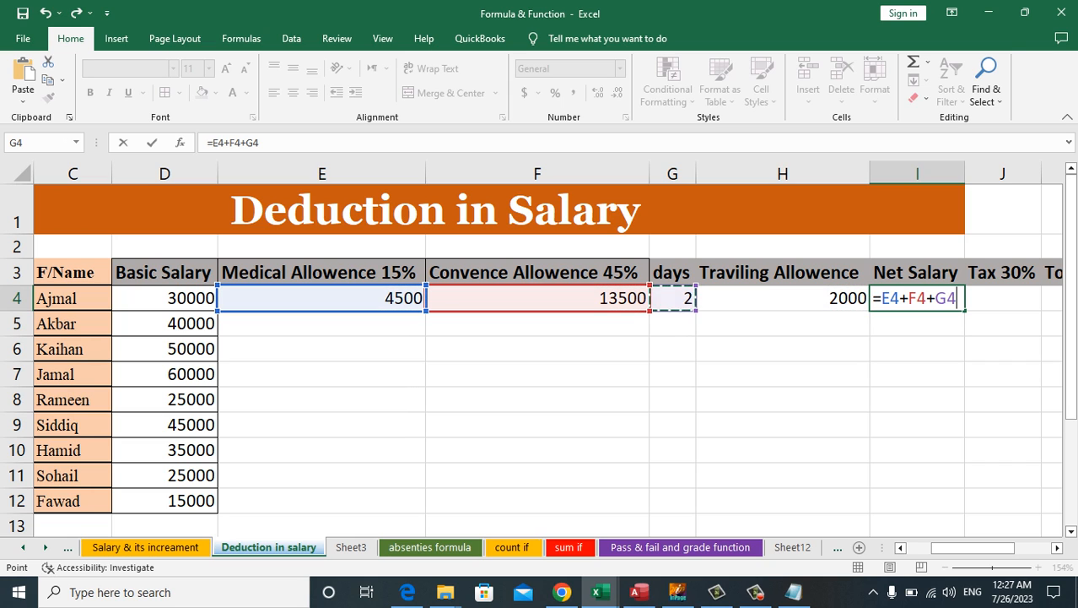
key(Right)
key(Return)
Enter the tax deduction formula =I4*-20/100 in cell J4 and select the Total Salary cell K4
key(Up)
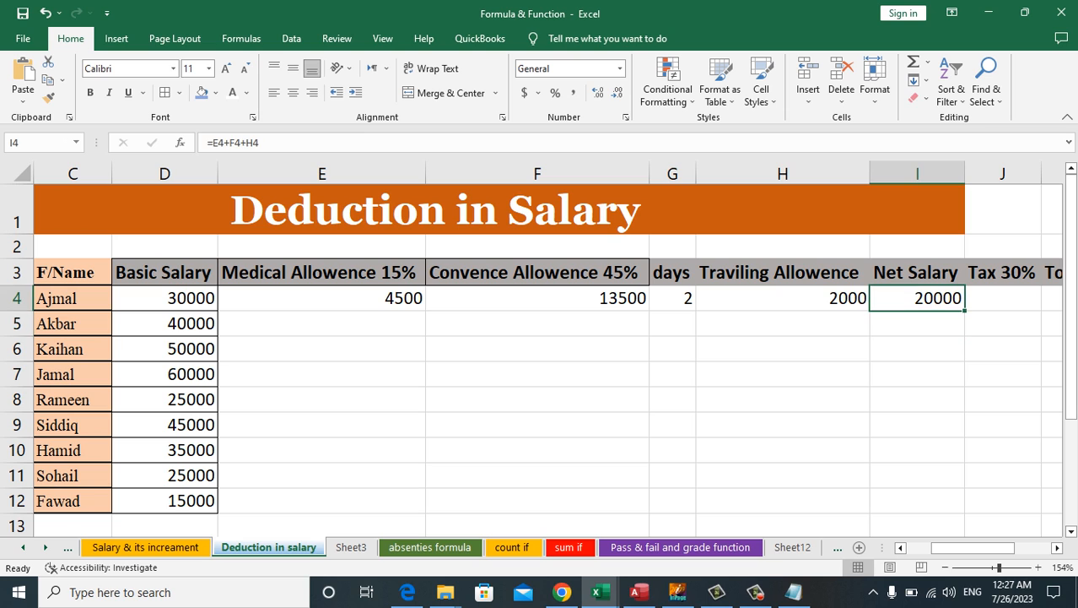
key(Right)
key(Right)
key(Right)
key(Left)
key(Left)
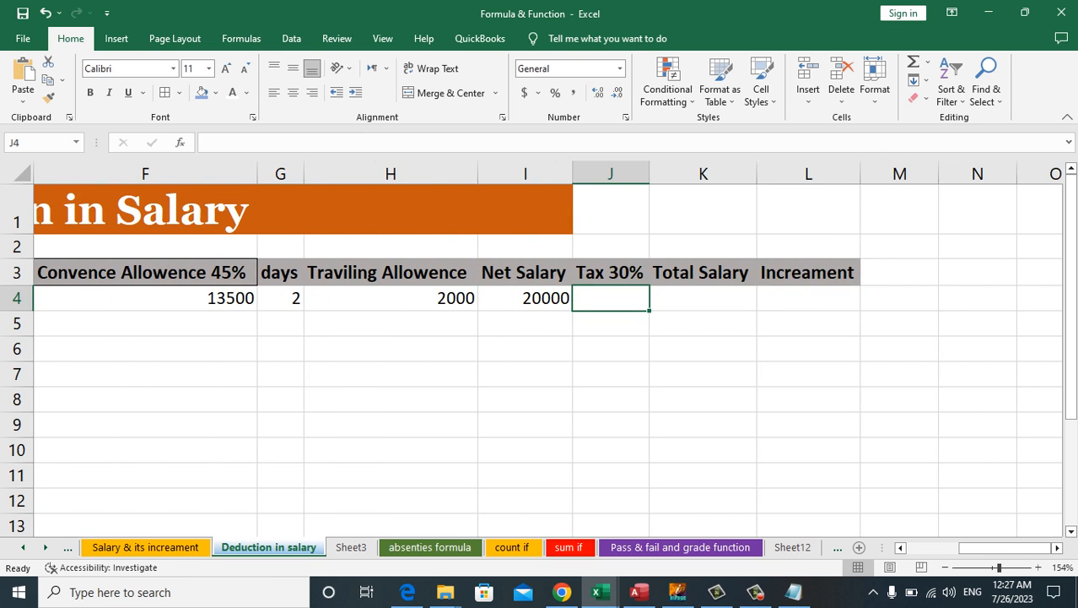
text(=)
key(Left)
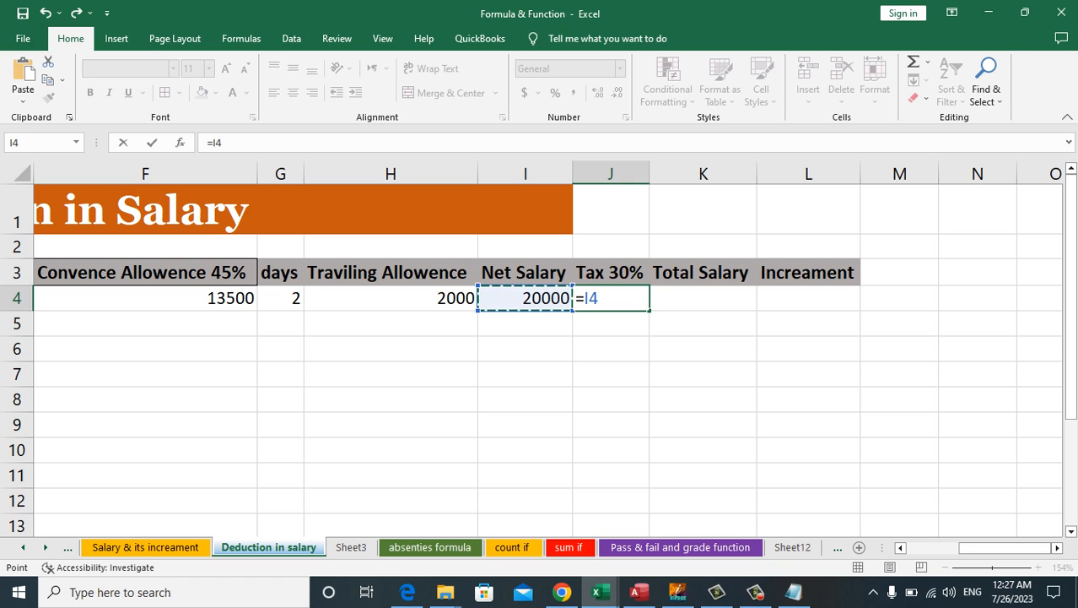
text(*-)
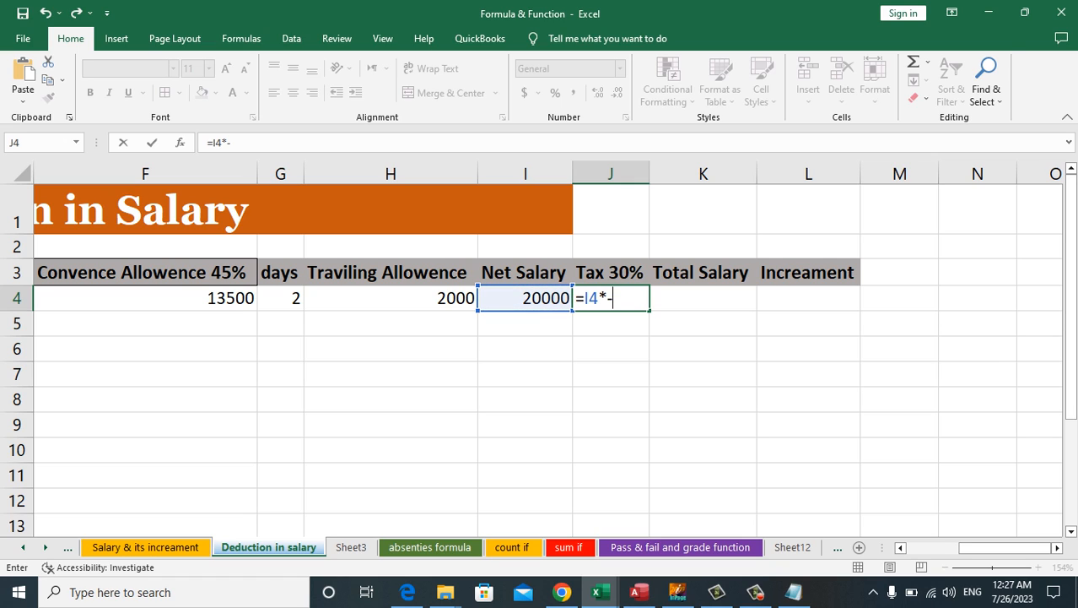
text(20/100)
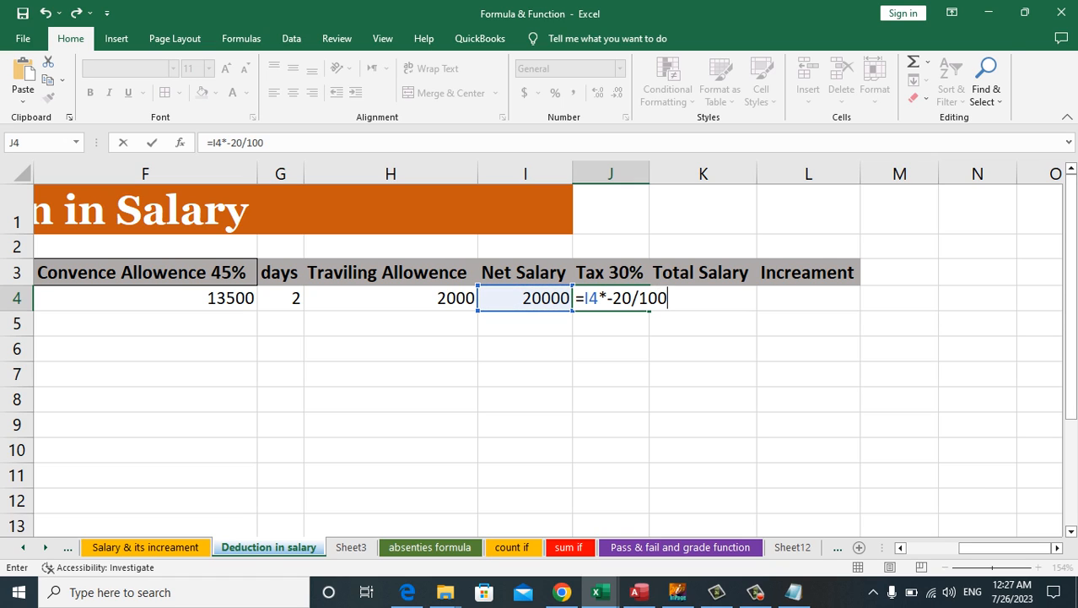
key(Return)
key(Up)
key(Right)
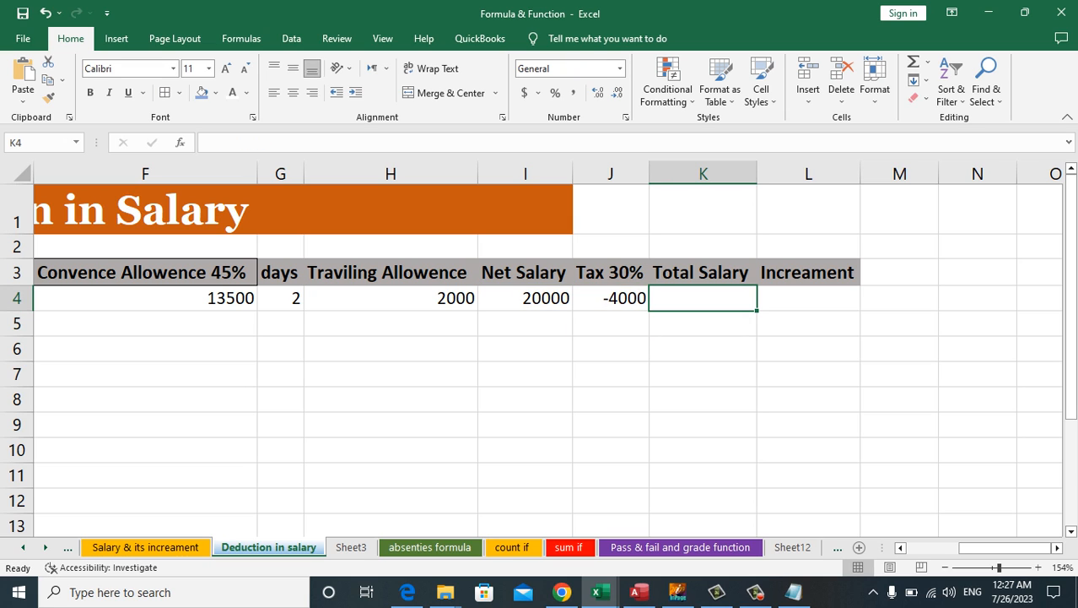
Enter the Total Salary formula =I4+J4 in cell K4
text(=)
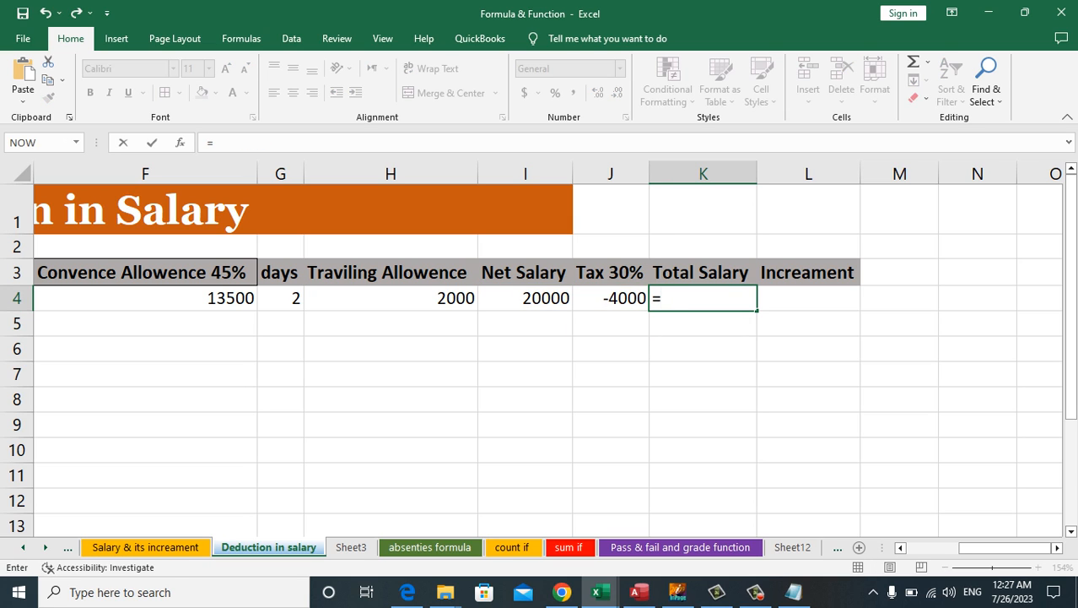
key(Left)
key(Left)
text(+)
key(Left)
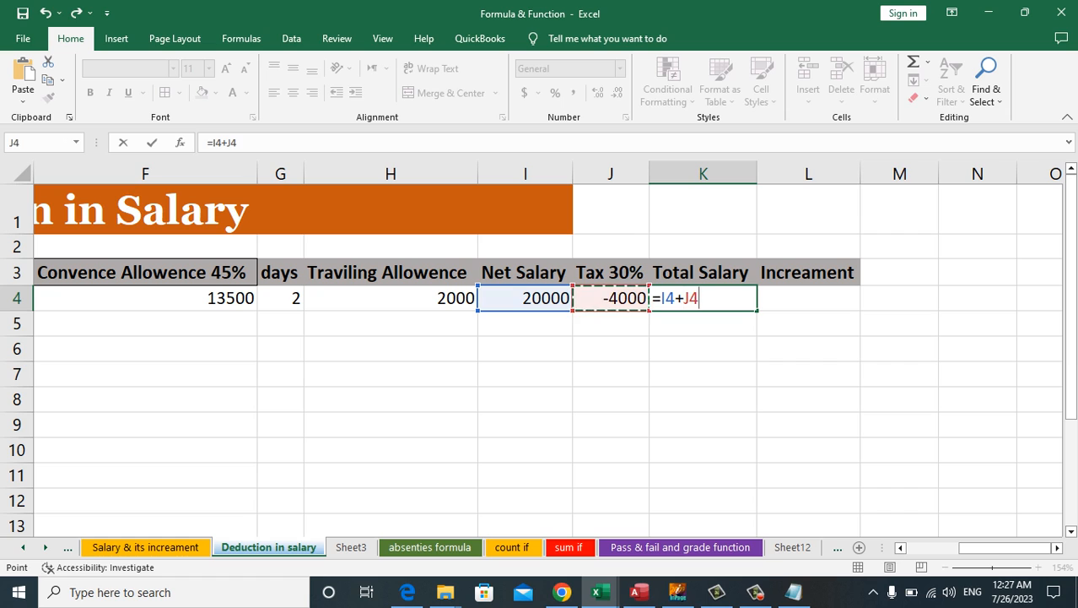
key(Return)
Replace the Increament heading in cell L3 with "deduction"
key(Up)
key(Right)
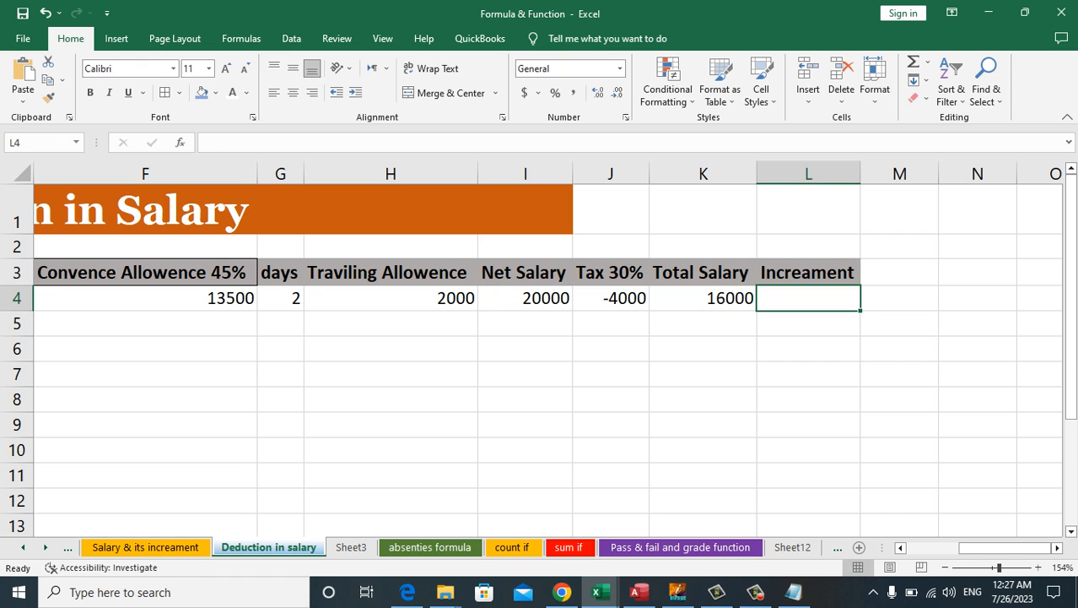
key(Up)
text(deduction)
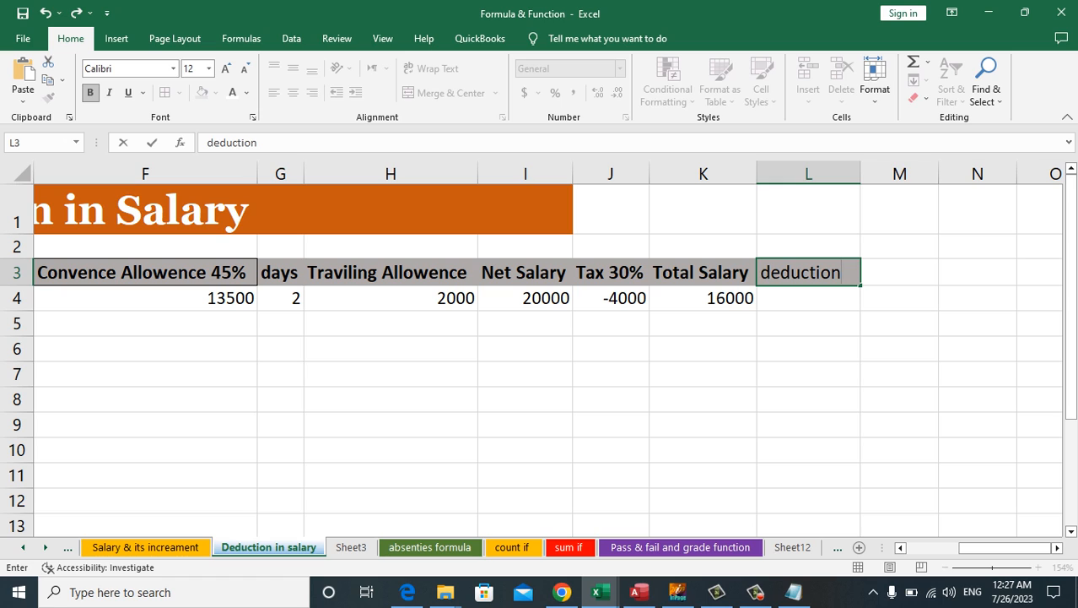
key(Return)
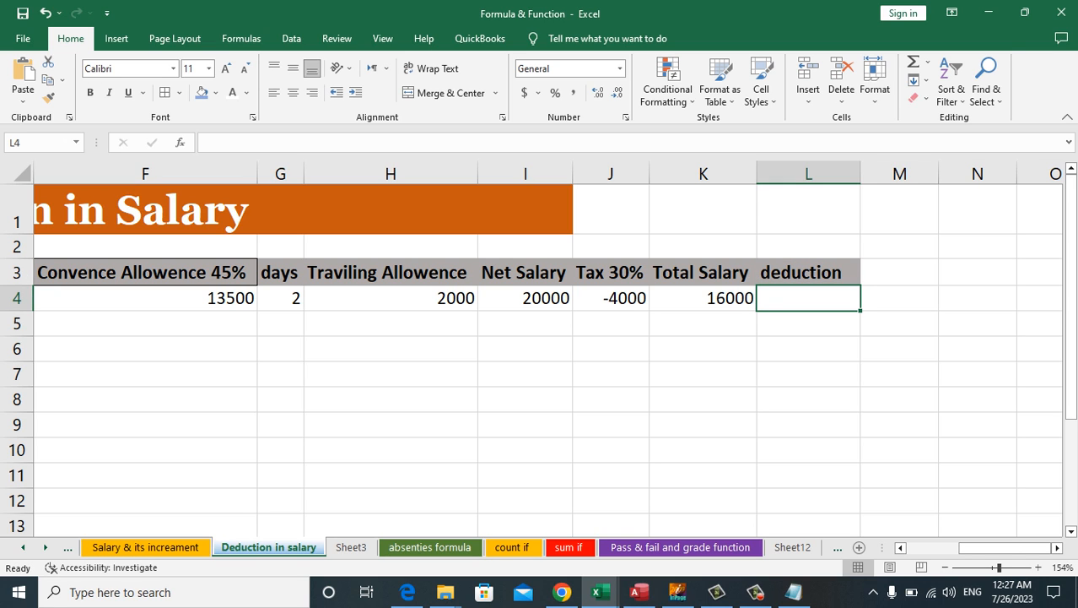
Enter the deduction formula =K4+K4*-20/100 in cell L4
text(=)
key(Left)
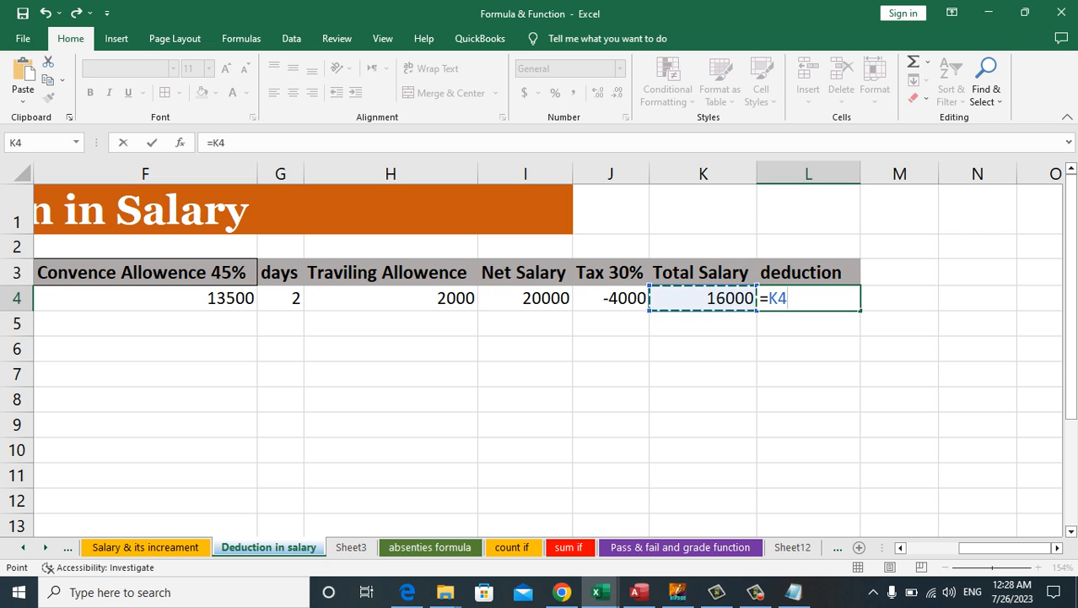
text(+)
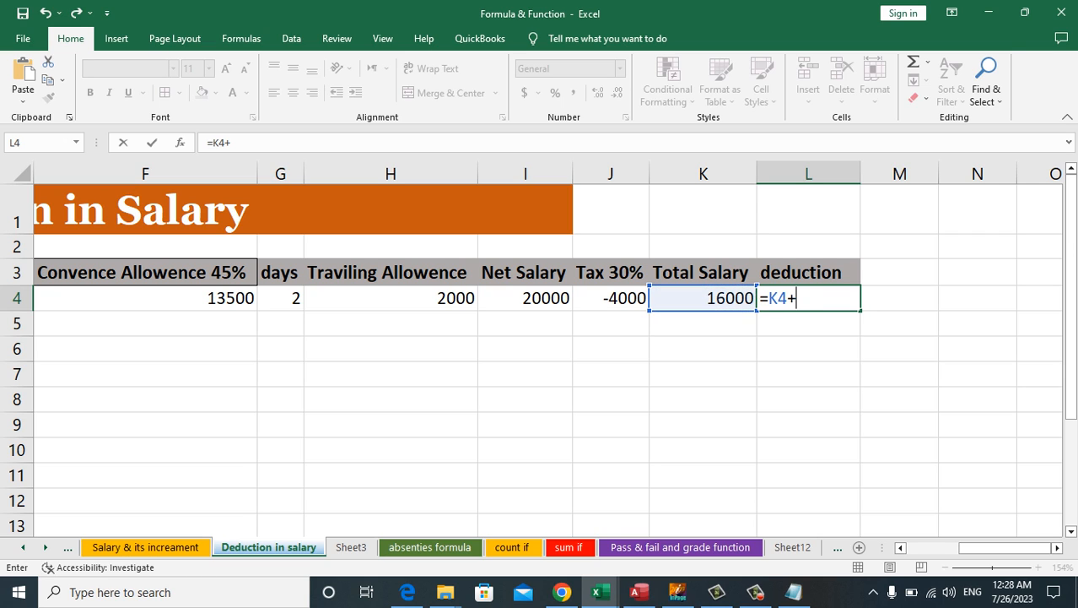
key(Left)
text(*-)
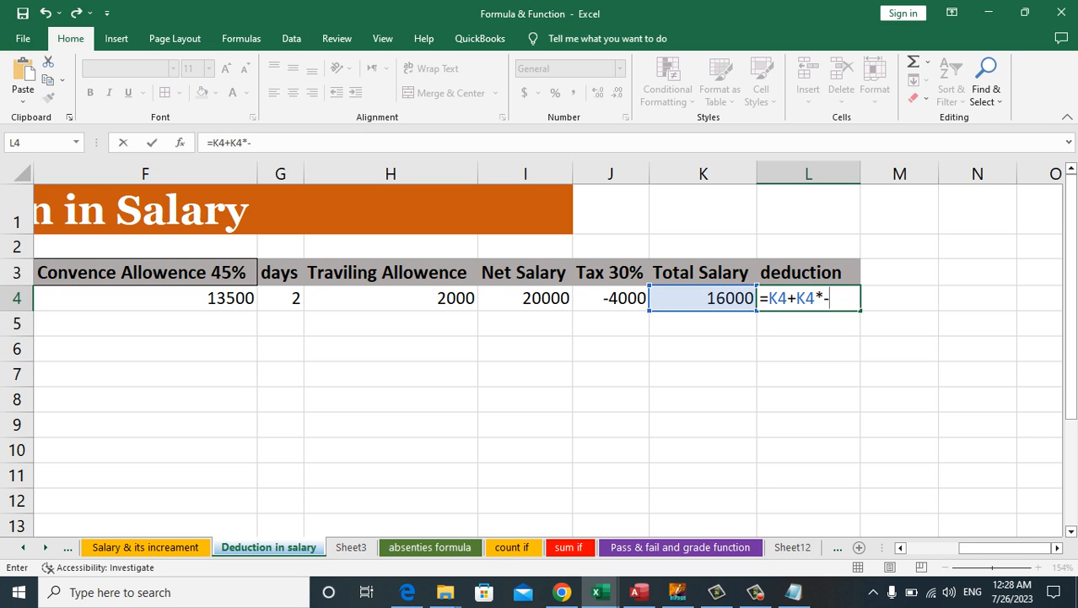
text(20/100)
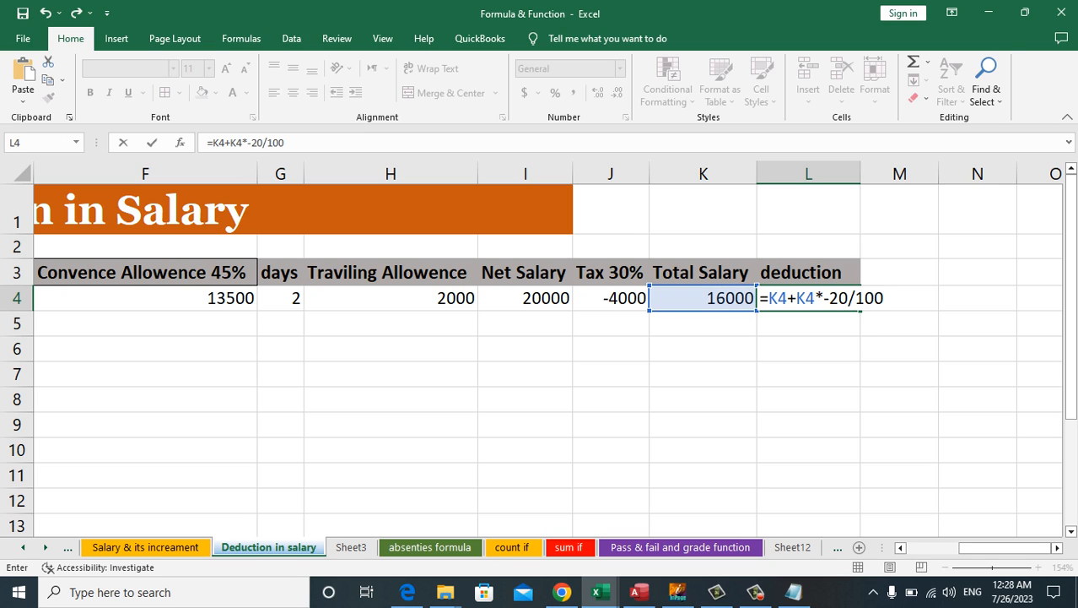
key(Return)
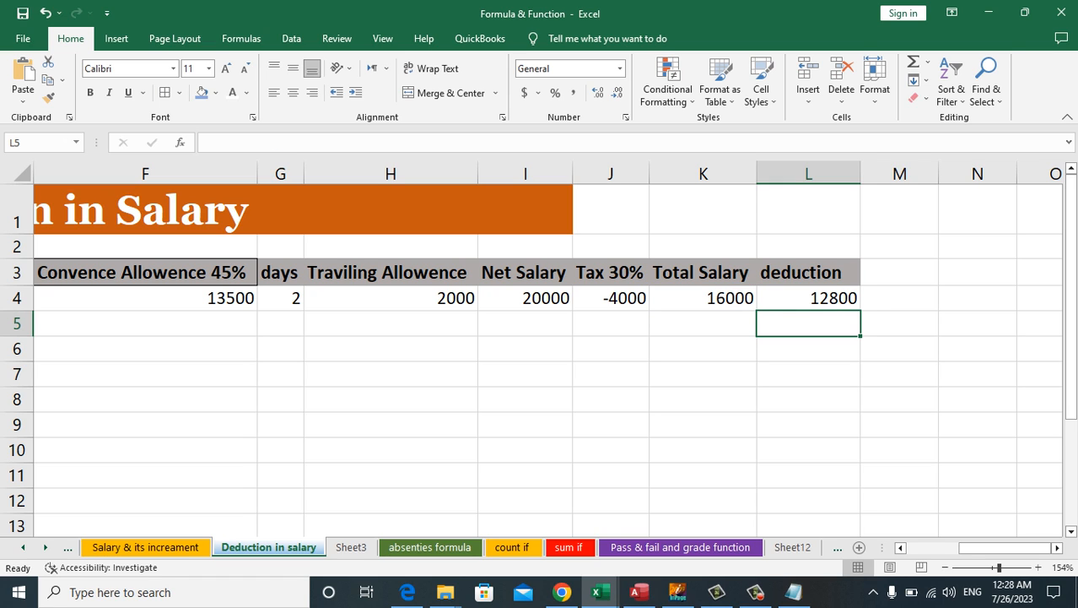
Extend the heading in cell L3 to "deduction 20%" and fit column L's width to it
key(Up)
key(Left)
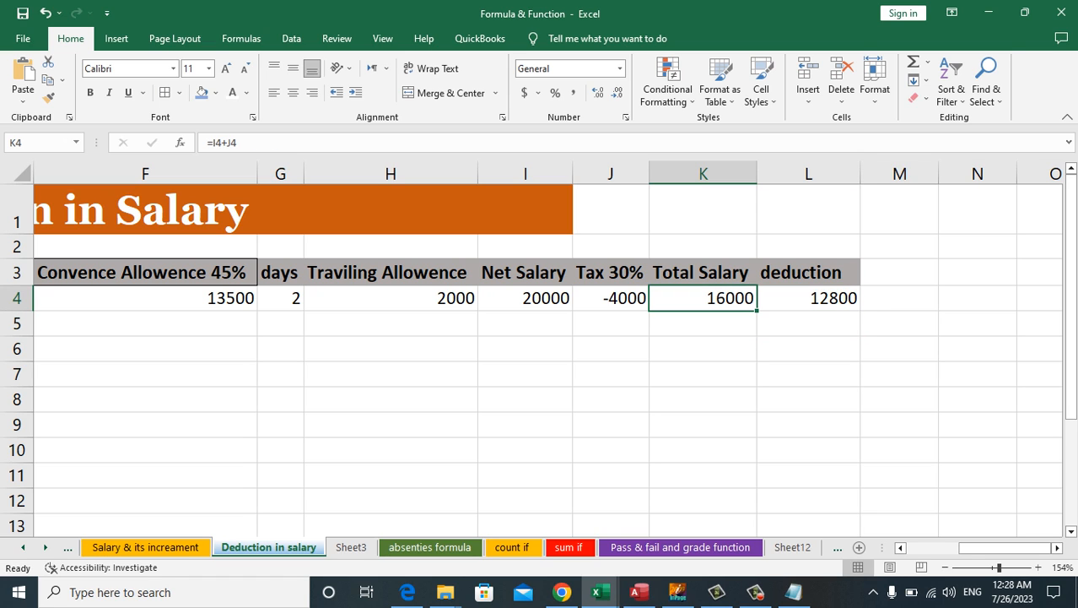
key(Right)
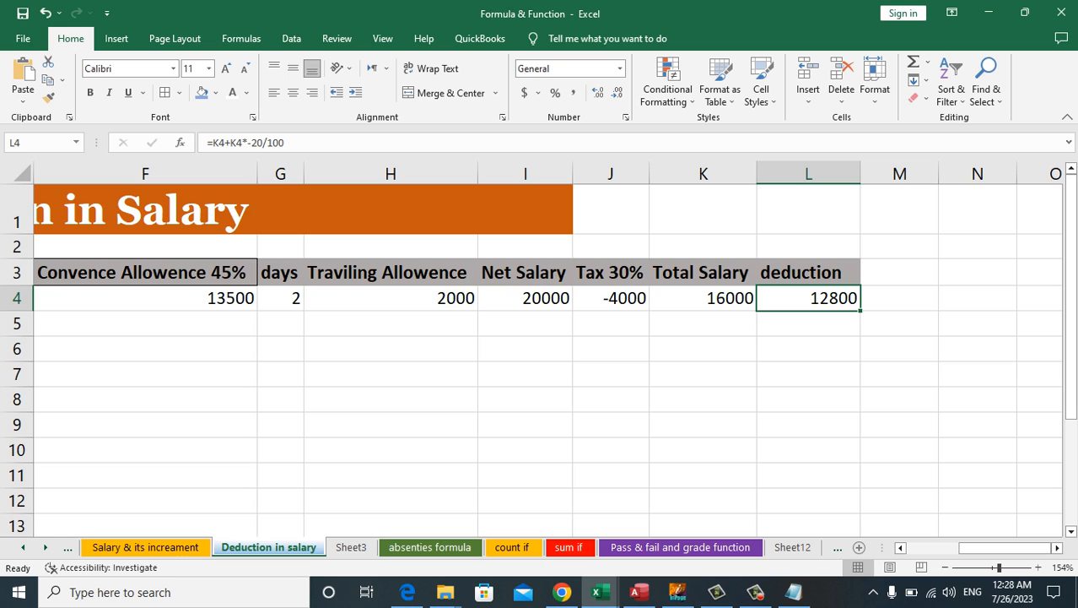
key(Up)
key(F2)
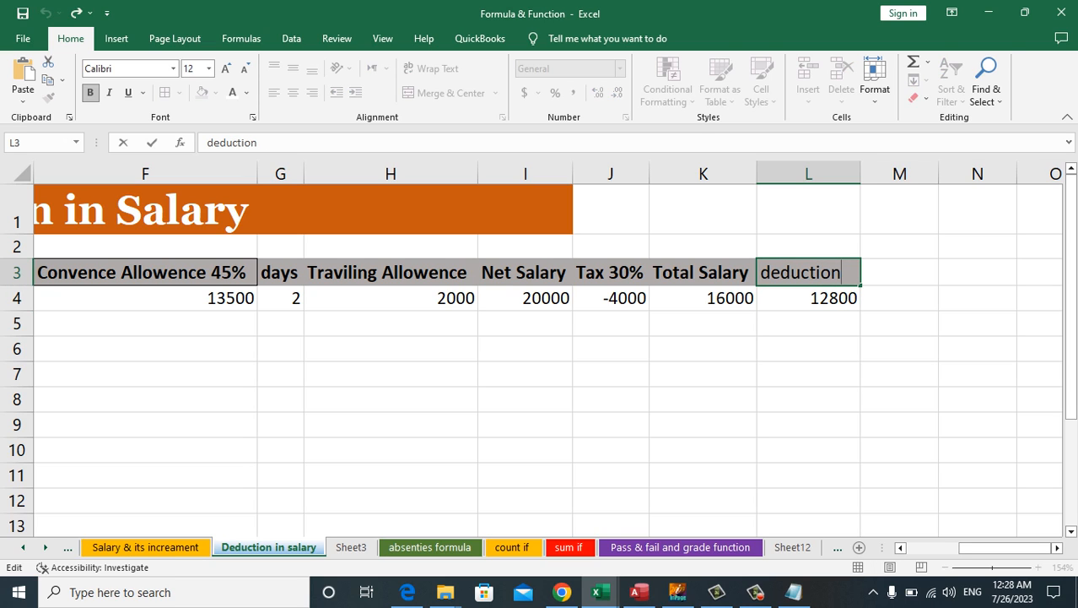
text(20%)
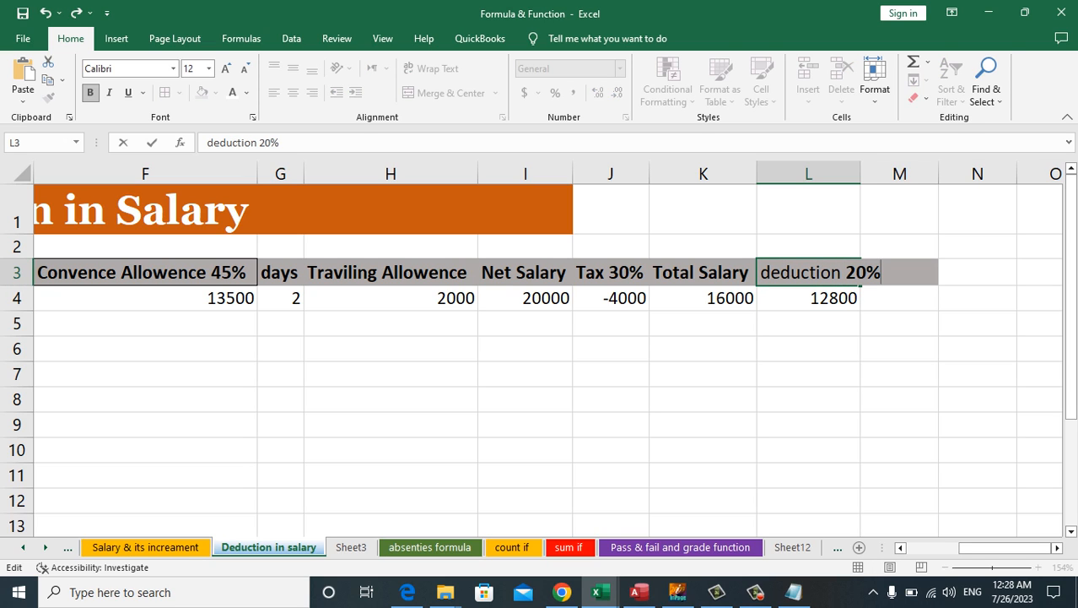
key(Return)
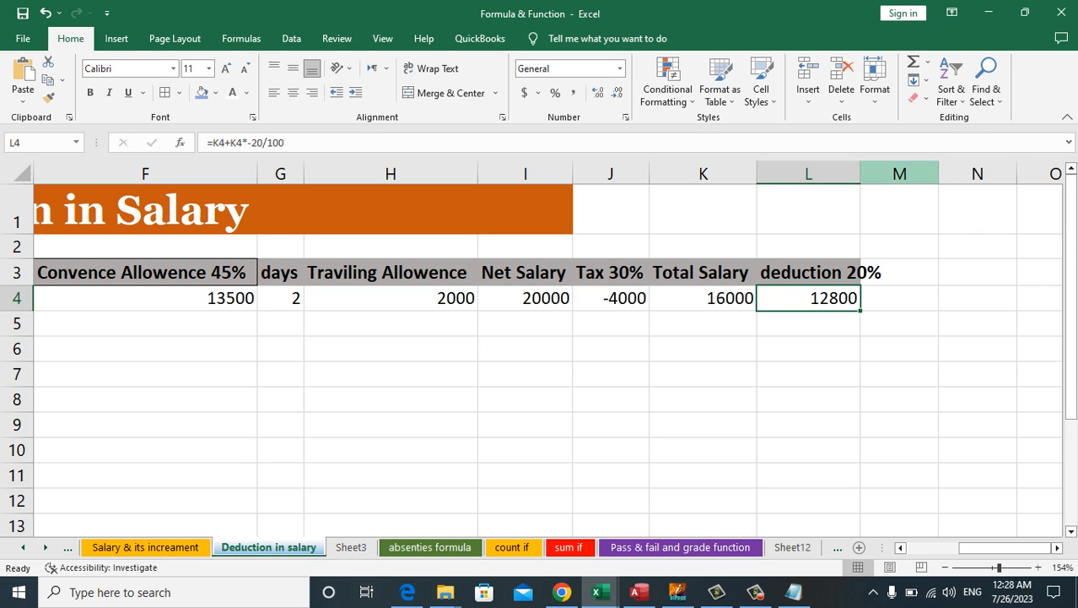
double_click(860, 174)
Fill the medical allowance formula from cell E4 down through E12
key(Left)
key(Left)
key(Left)
key(Left)
key(Left)
key(Left)
key(Left)
key(Left)
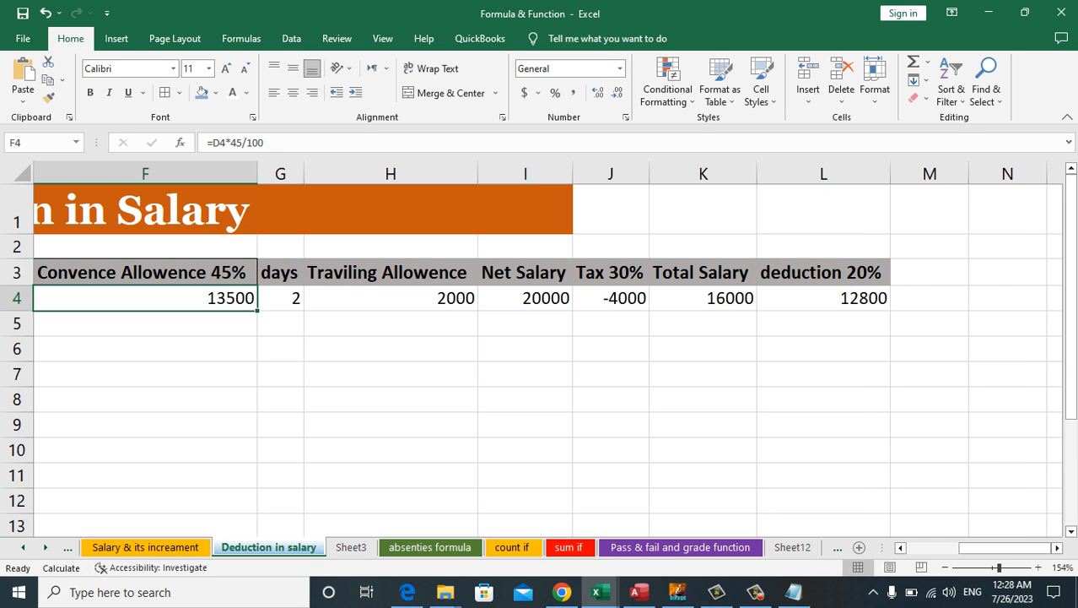
key(Right)
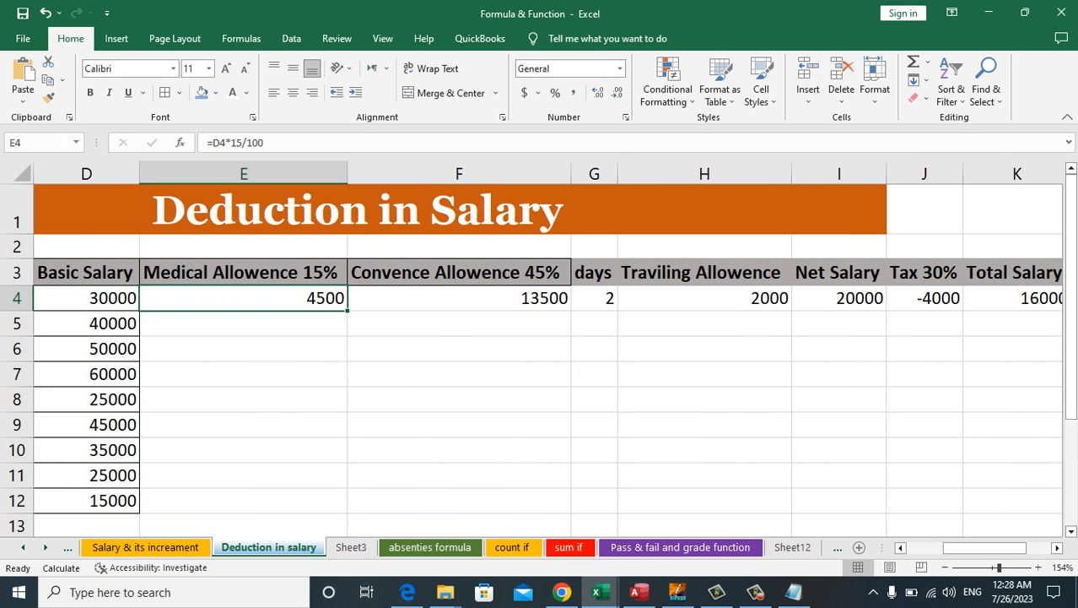
key(shift+Down)
key(shift+Down)
key(shift+Down)
key(shift+Down)
key(shift+Down)
key(shift+Down)
key(shift+Down)
key(shift+Down)
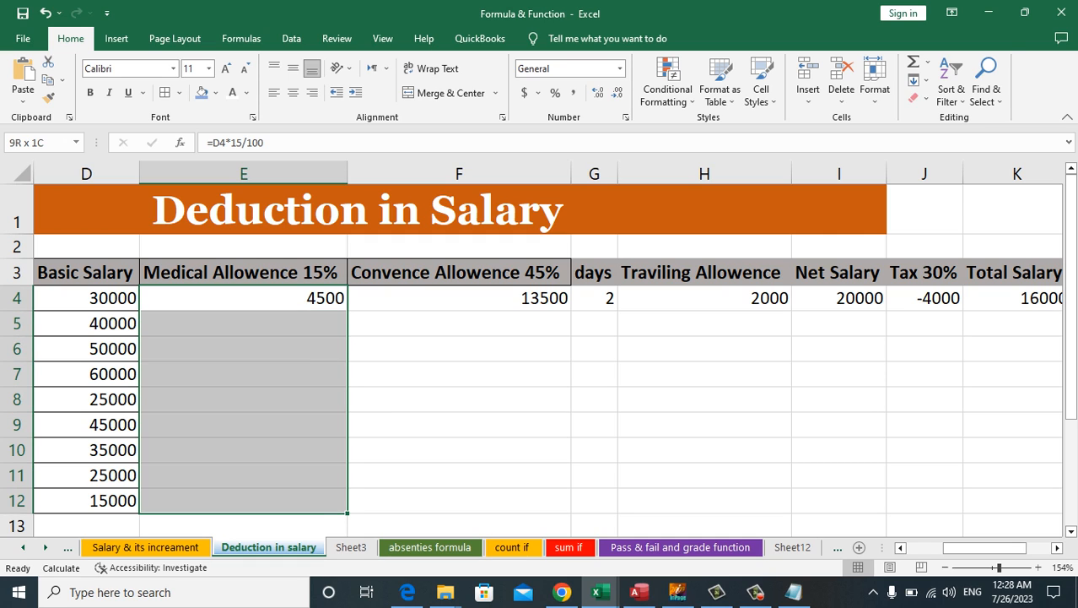
key(ctrl+d)
Fill the conveyance allowance formula from cell F4 down through F12
key(Right)
key(shift+Down)
key(shift+Down)
key(shift+Down)
key(shift+Down)
key(shift+Down)
key(shift+Down)
key(shift+Down)
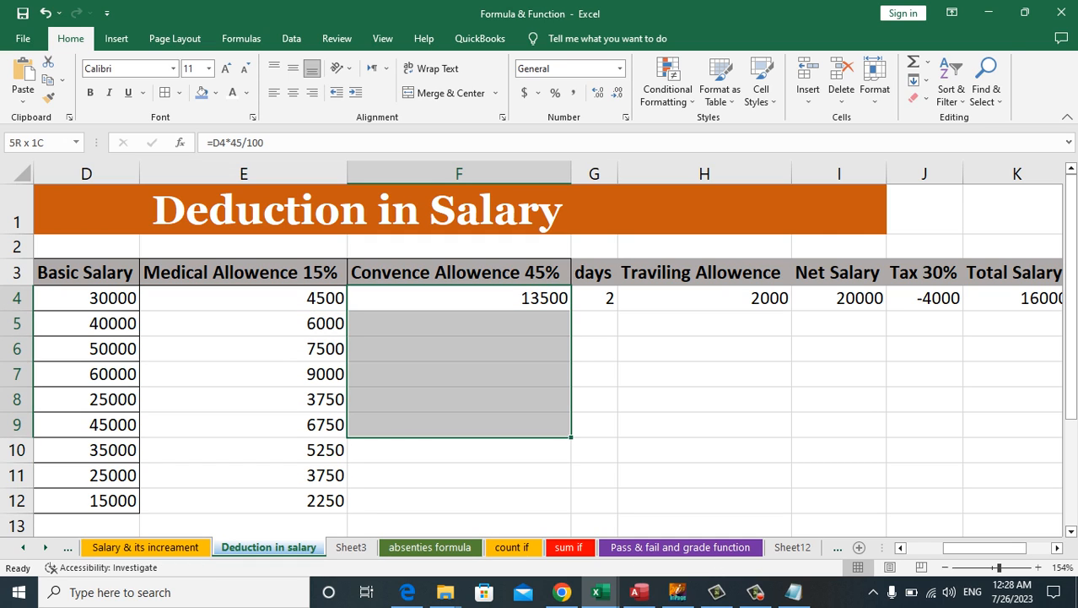
key(shift+Down)
key(ctrl+d)
Enter the days values 6, 5, 4, 5, 4, 3, 4 and 3 in cells G5 to G12
key(Right)
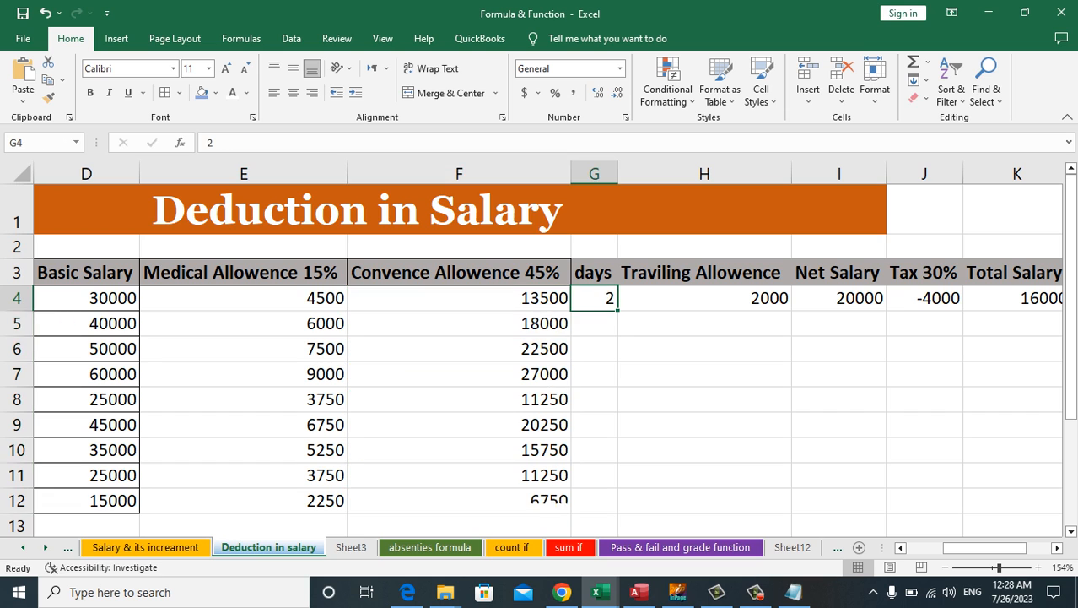
key(Down)
text(6)
key(Return)
text(5)
key(Return)
text(4)
key(Return)
text(5)
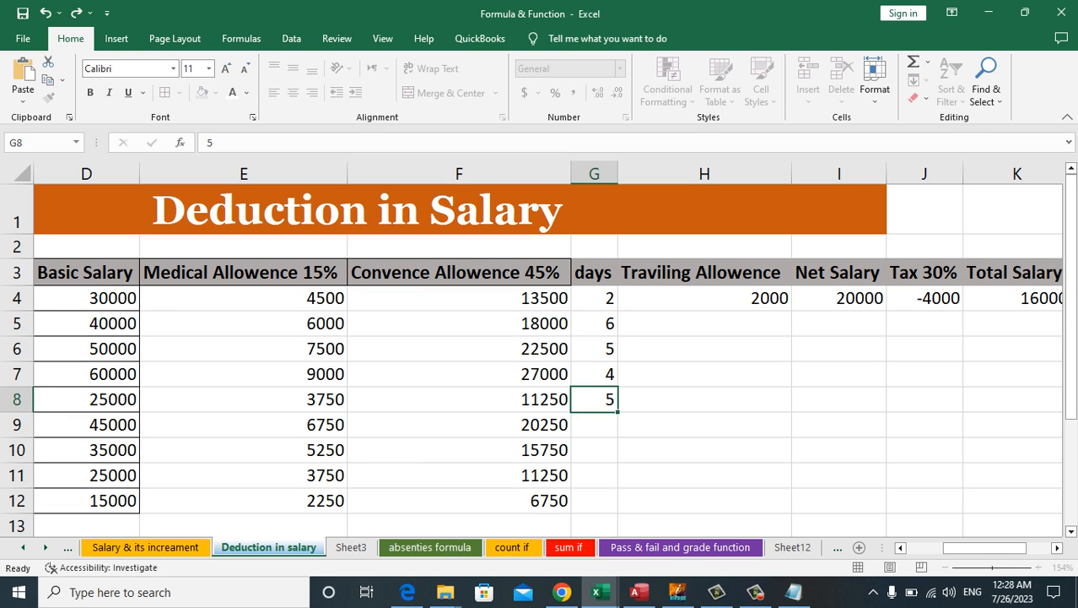
text( 4 3)
key(Return)
text(4)
key(Return)
text(3)
key(Return)
Fill the travelling allowance formula from cell H4 down through H12
key(Right)
key(Up)
key(Up)
key(Up)
key(Up)
key(Up)
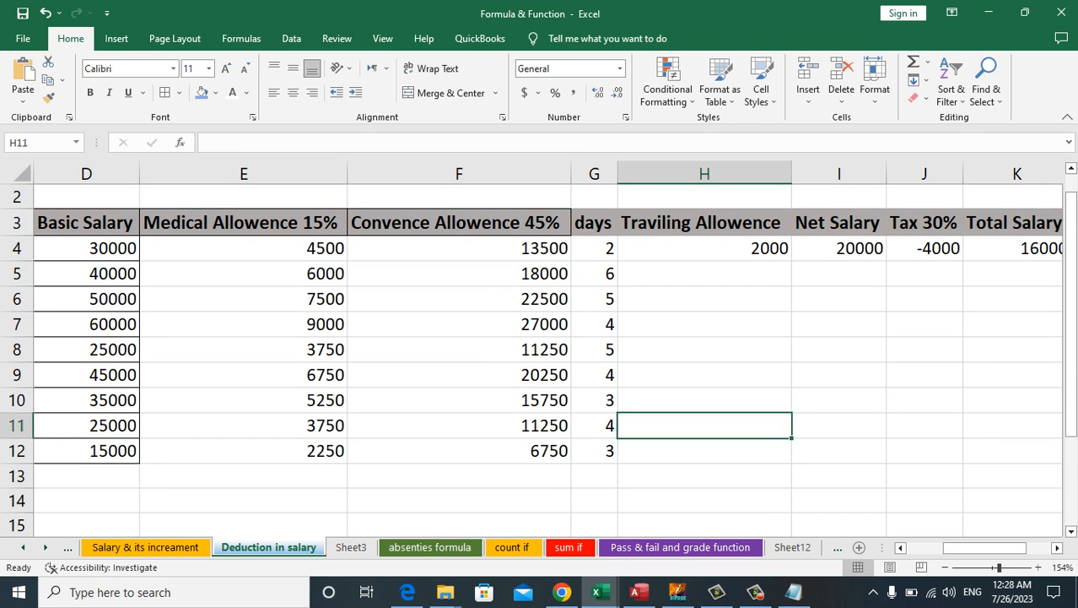
key(Up)
key(Up)
key(Up)
key(Up)
key(shift+Down)
key(shift+Down)
key(shift+Down)
key(shift+Down)
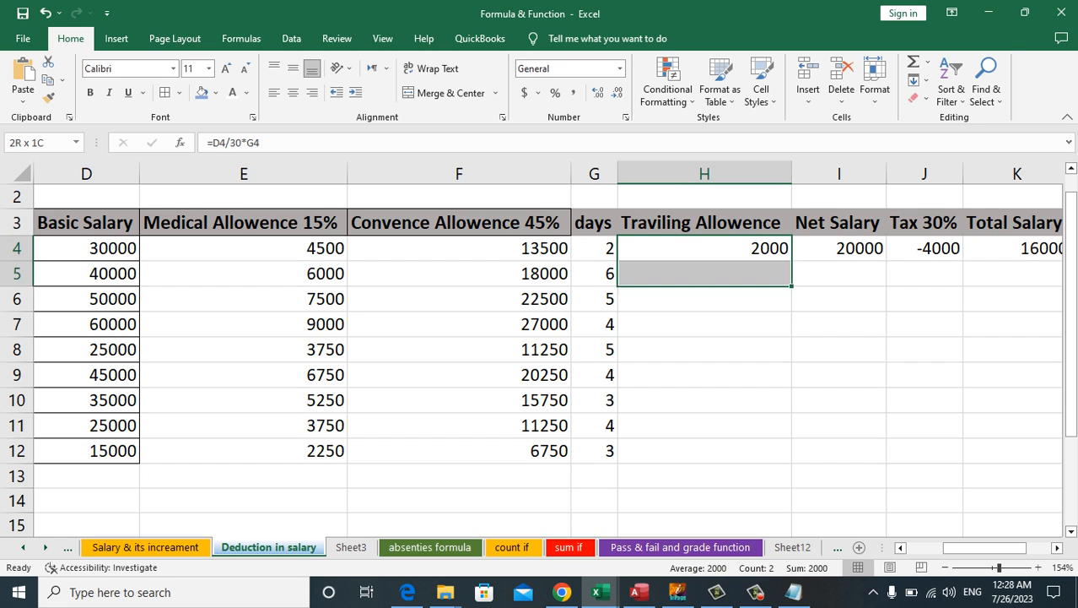
key(shift+Down)
key(shift+Down)
key(shift+Down)
key(shift+Down)
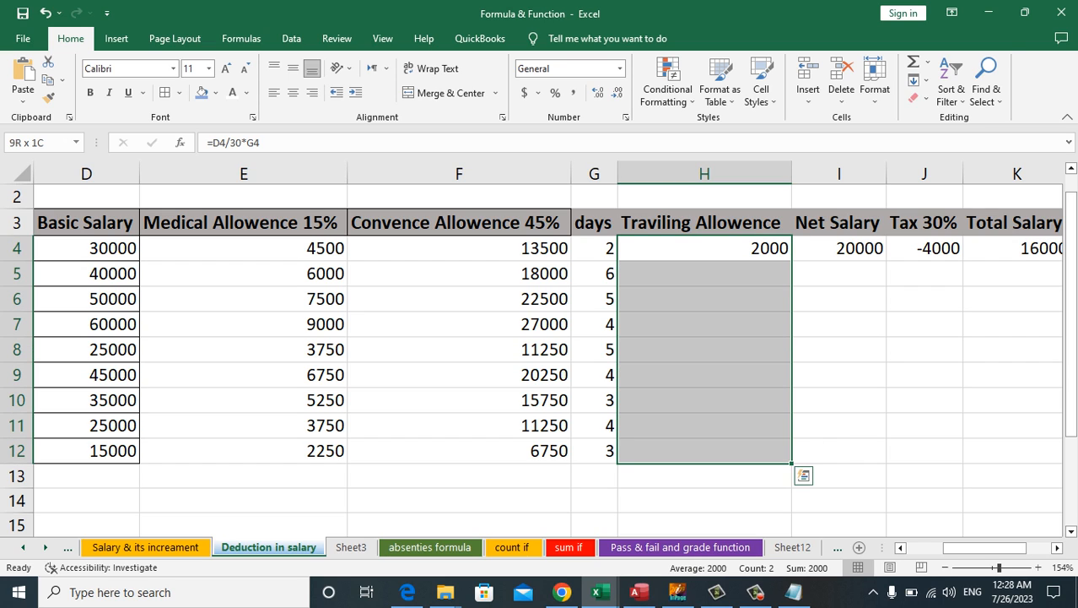
key(ctrl+d)
Fill the Net Salary formula from cell I4 down through I12
key(Right)
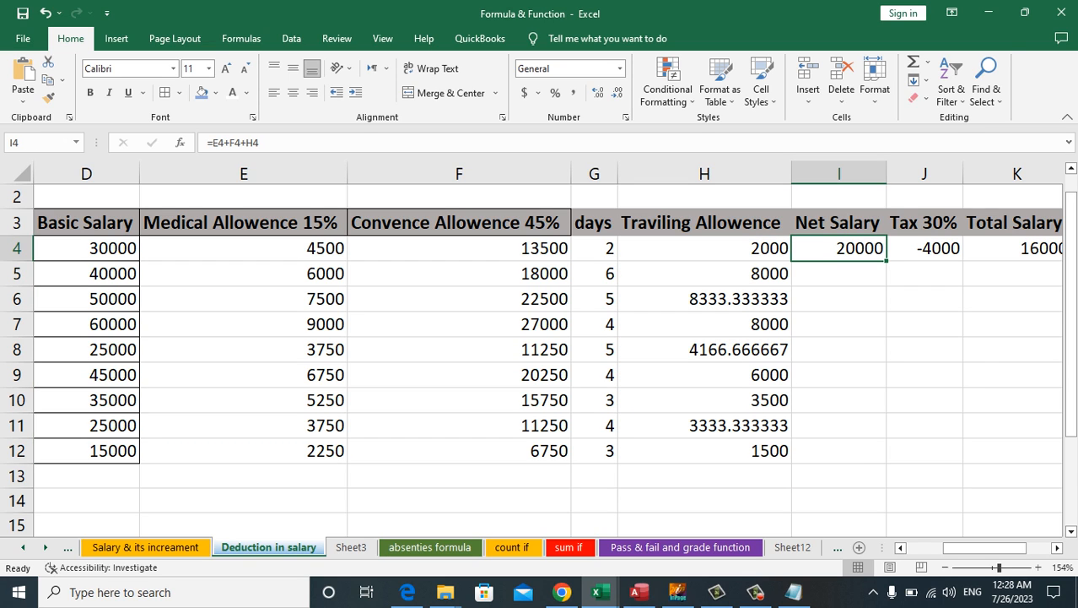
key(shift+Down)
key(shift+Down)
key(shift+Down)
key(shift+Down)
key(shift+Down)
key(shift+Down)
key(shift+Down)
key(shift+Down)
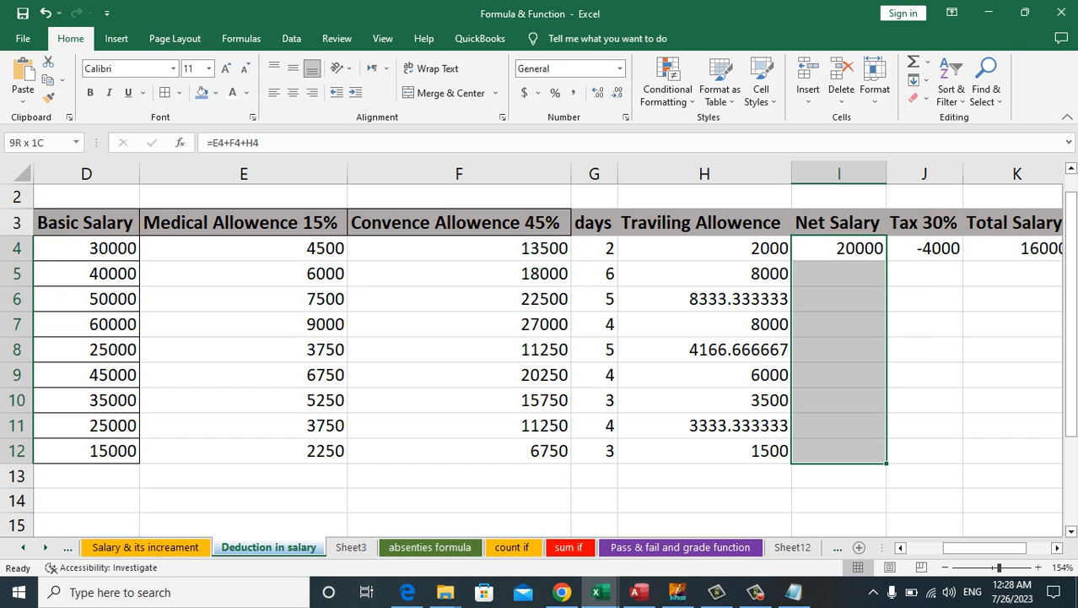
key(ctrl+d)
Fill the tax formula from cell J4 down through J12
key(Right)
key(shift+Down)
key(shift+Down)
key(shift+Down)
key(shift+Down)
key(shift+Down)
key(shift+Down)
key(shift+Down)
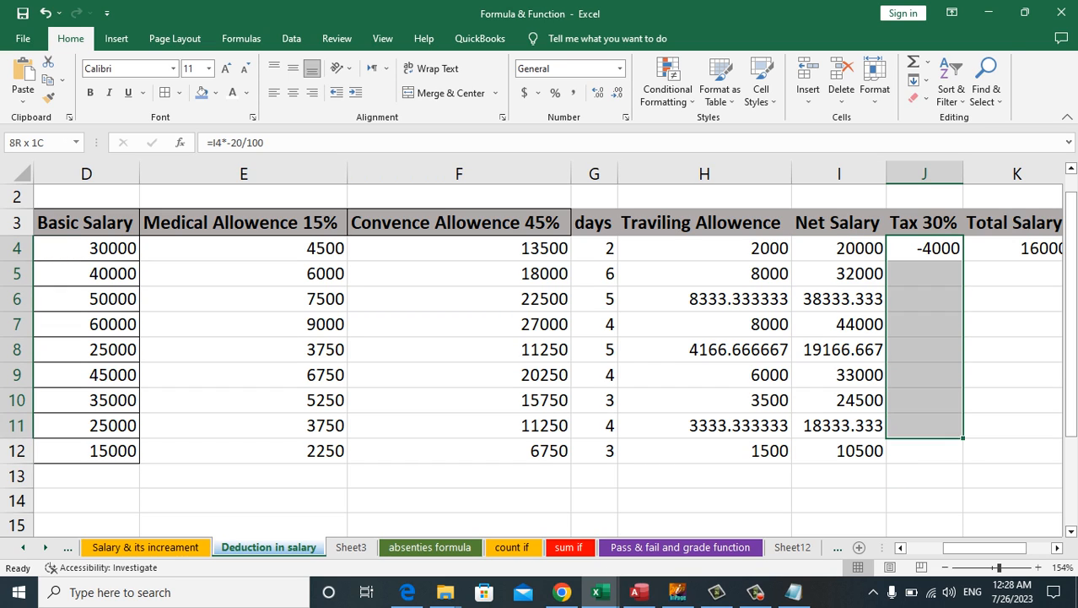
key(shift+Down)
key(ctrl+d)
Fill the Total Salary formula from cell K4 down through K12
key(Right)
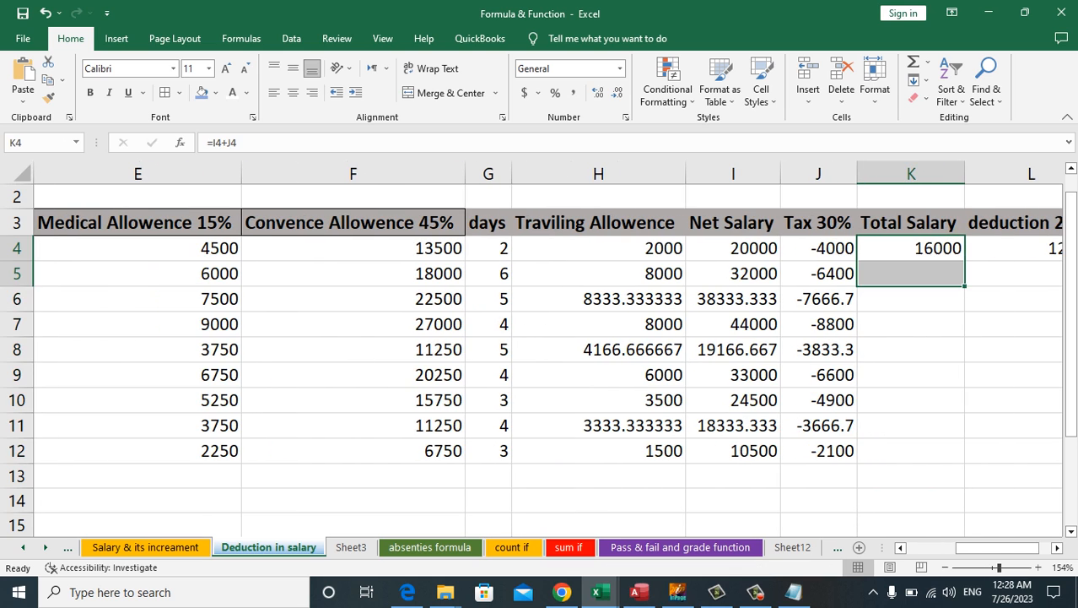
key(shift+Down)
key(shift+Down)
key(shift+Down)
key(shift+Down)
key(shift+Down)
key(shift+Down)
key(shift+Down)
key(shift+Down)
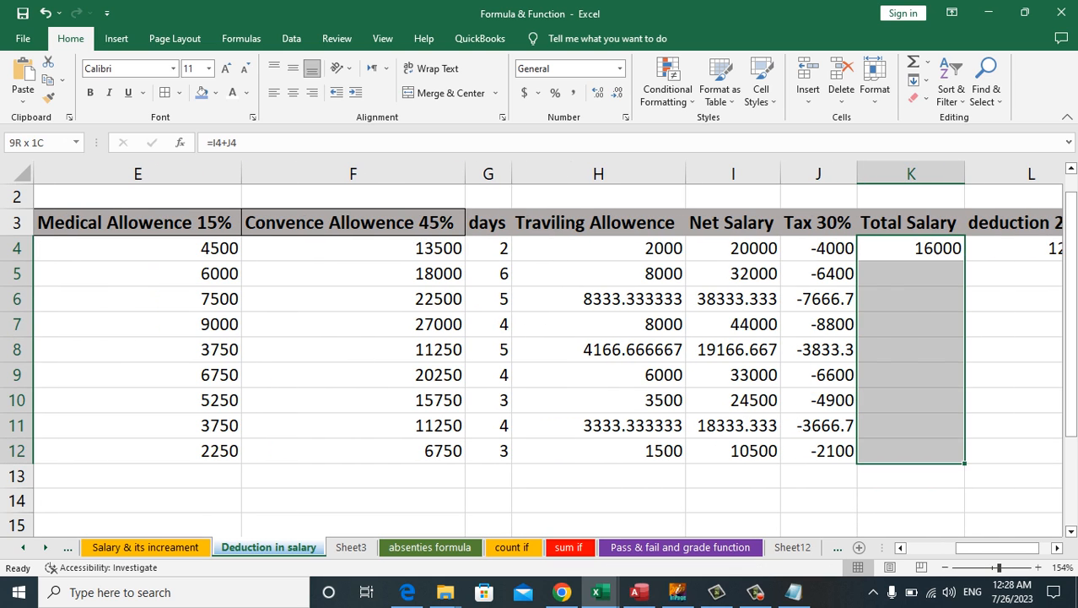
key(ctrl+d)
Fill the 20% deduction formula from cell L4 down through L12
key(Right)
key(Right)
key(Left)
key(shift+Down)
key(shift+Down)
key(shift+Down)
key(shift+Down)
key(shift+Down)
key(shift+Down)
key(shift+Down)
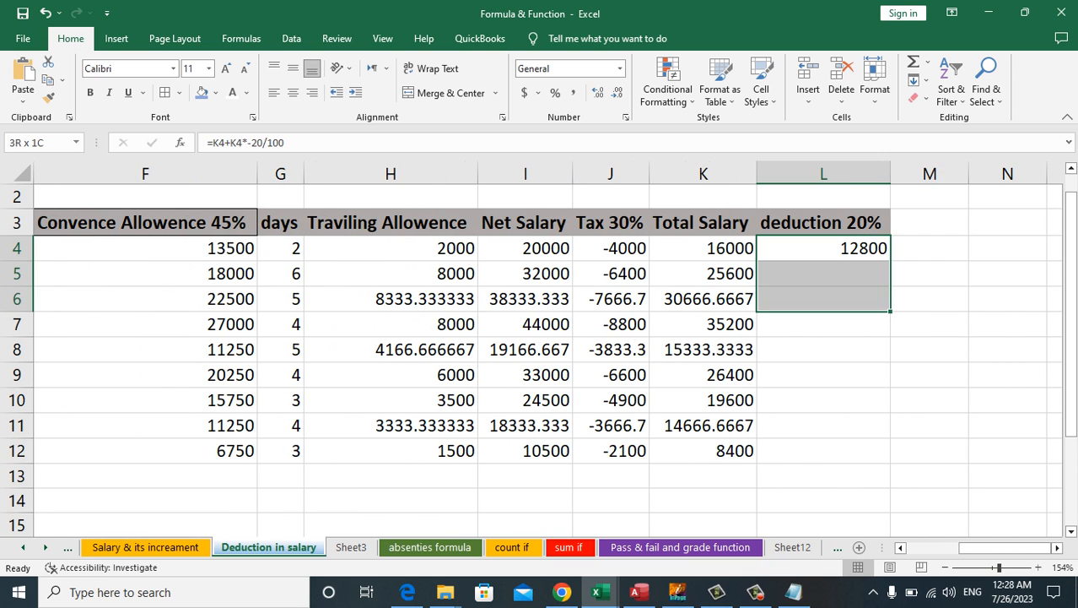
key(shift+Down)
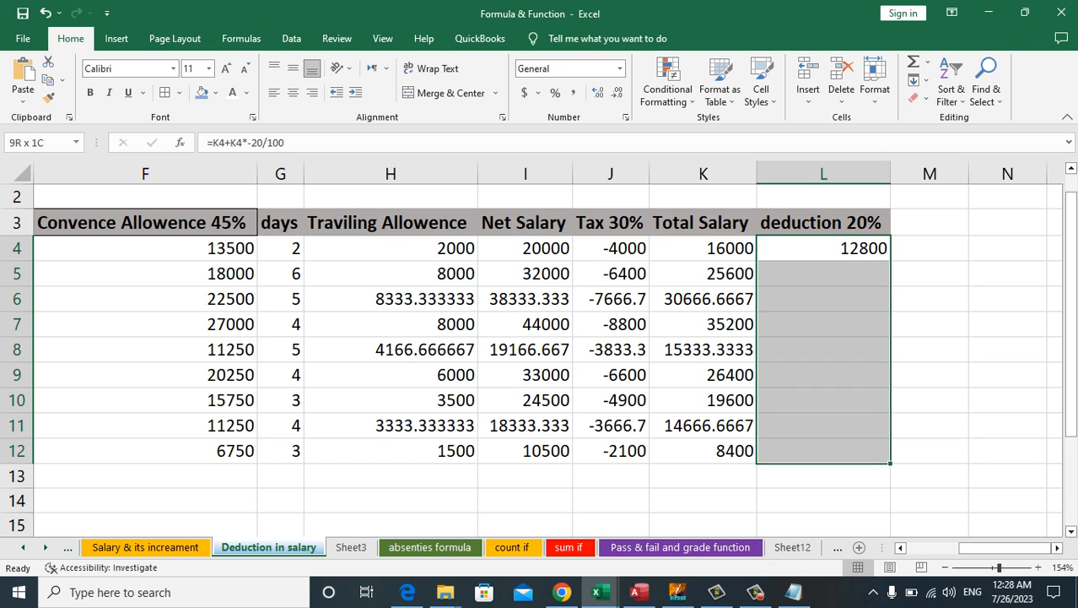
key(ctrl+d)
Enter the formula =K4*-20/100 in cell M4 to calculate the amount deducted from the total salary
key(Right)
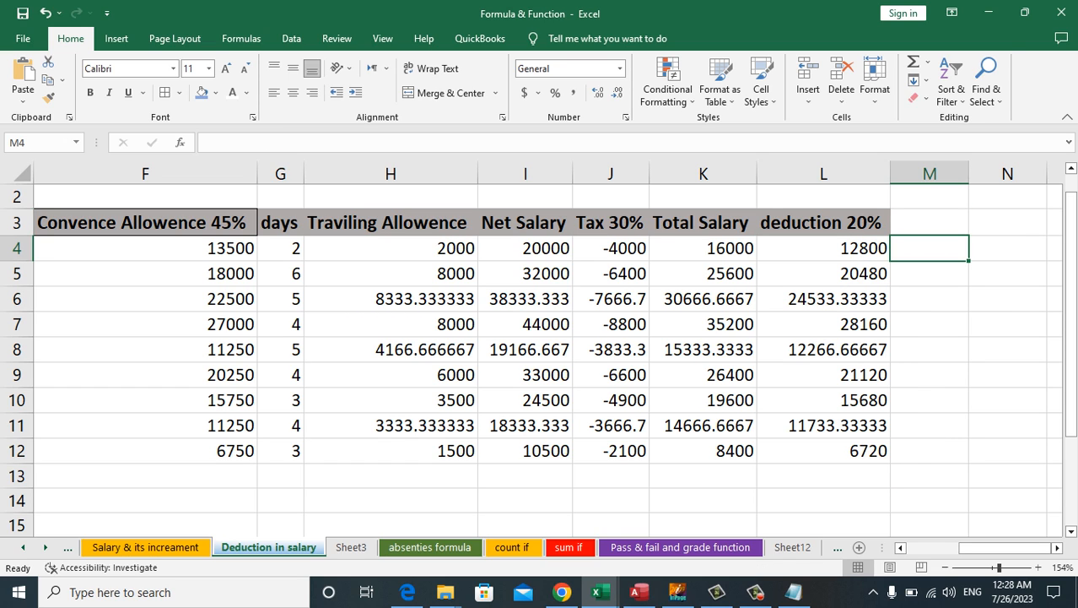
text(=)
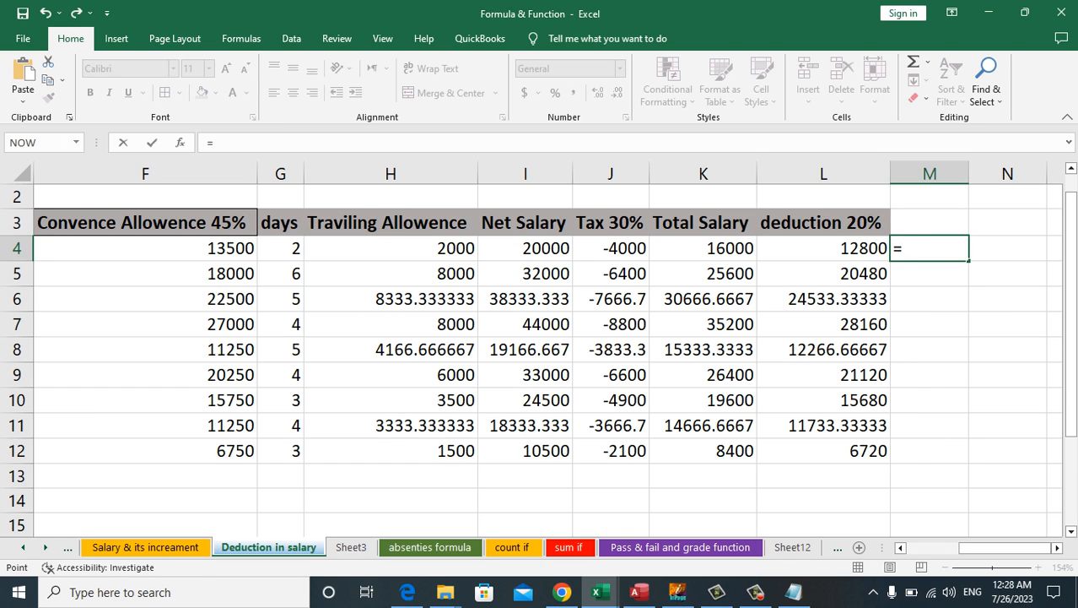
key(Left)
key(Left)
text(*)
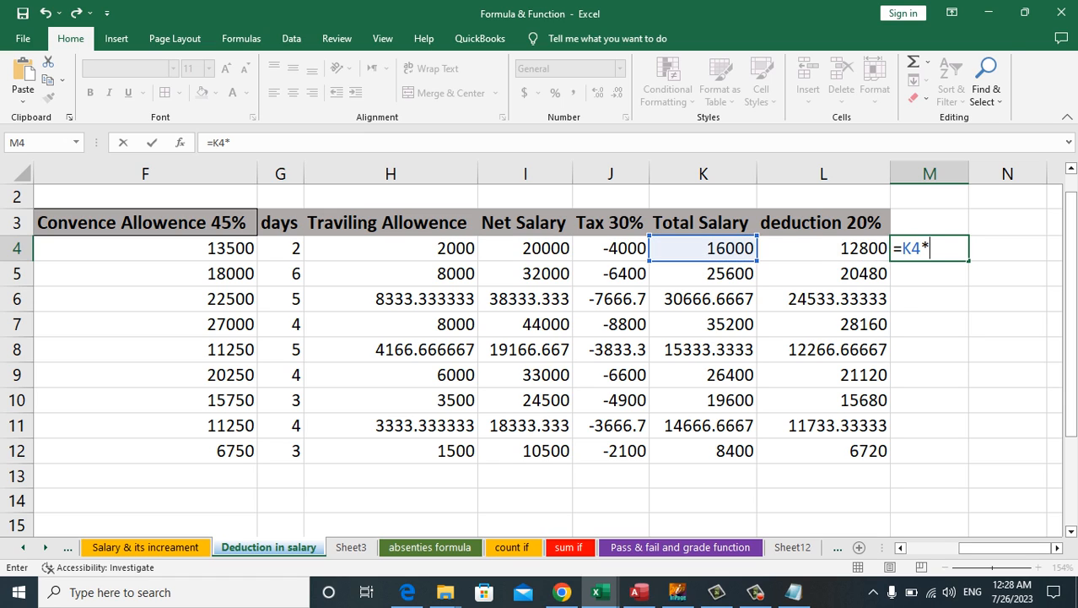
text(-)
key(Left)
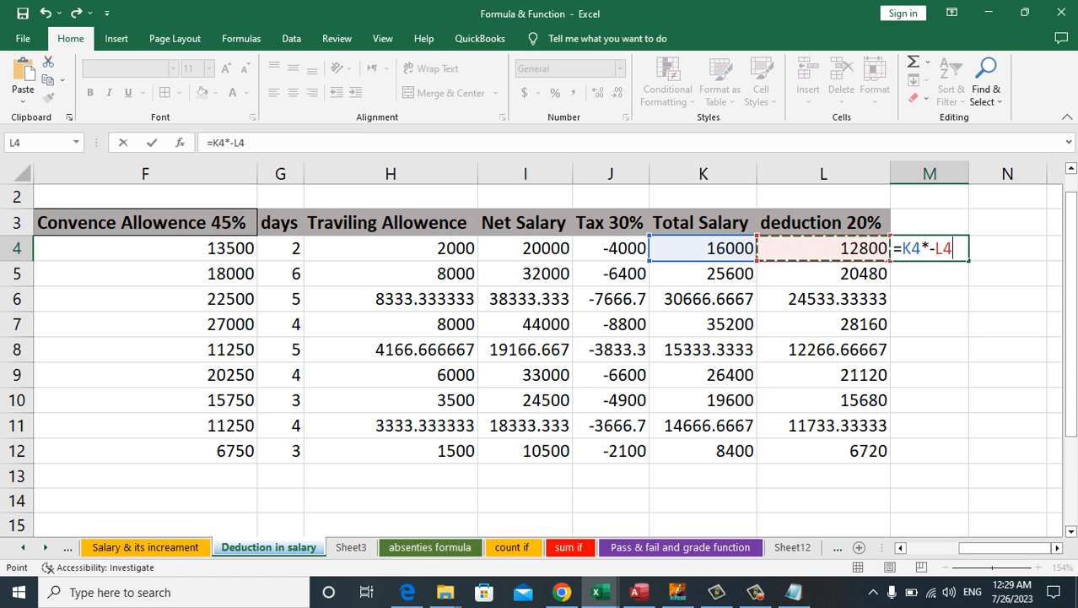
key(BackSpace)
key(BackSpace)
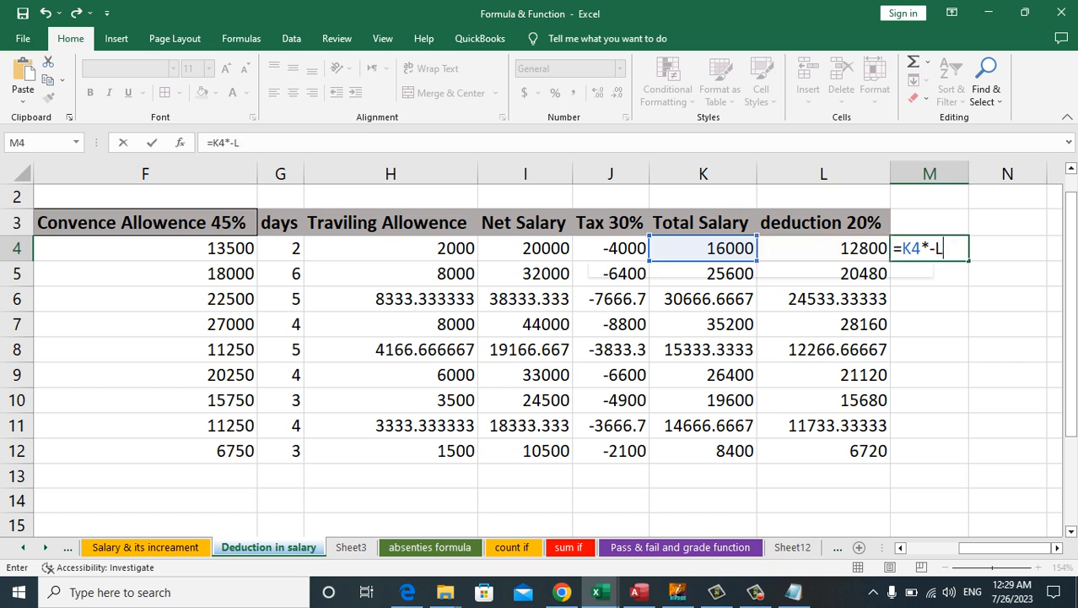
text(20/100)
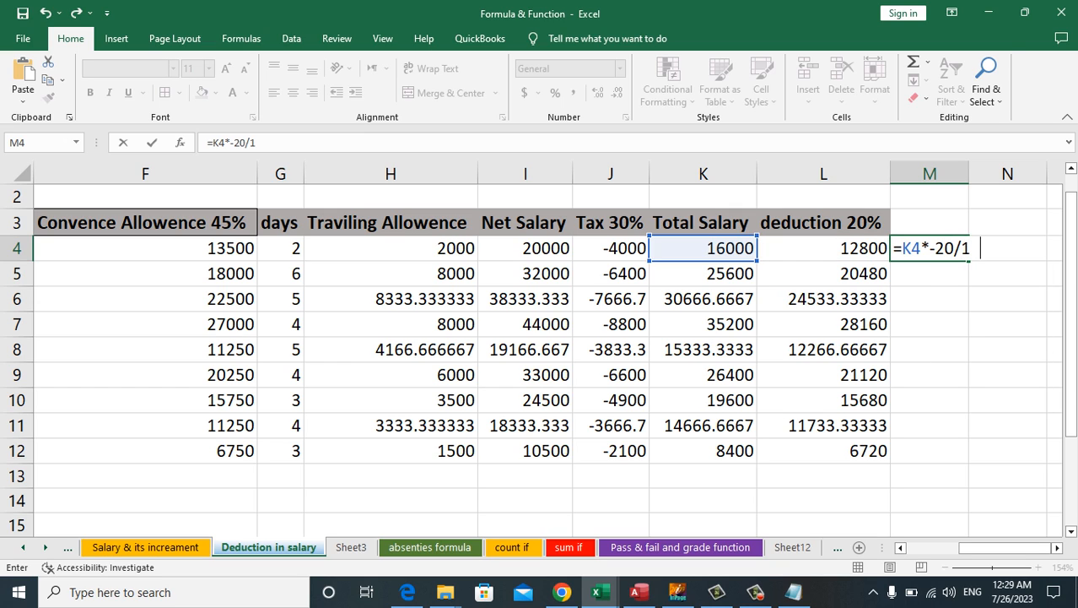
key(Return)
Fill the deducted-amount formula from cell M4 down through M12
key(Up)
key(shift+Down)
key(shift+Down)
key(shift+Down)
key(shift+Down)
key(shift+Down)
key(shift+Down)
key(shift+Down)
key(shift+Down)
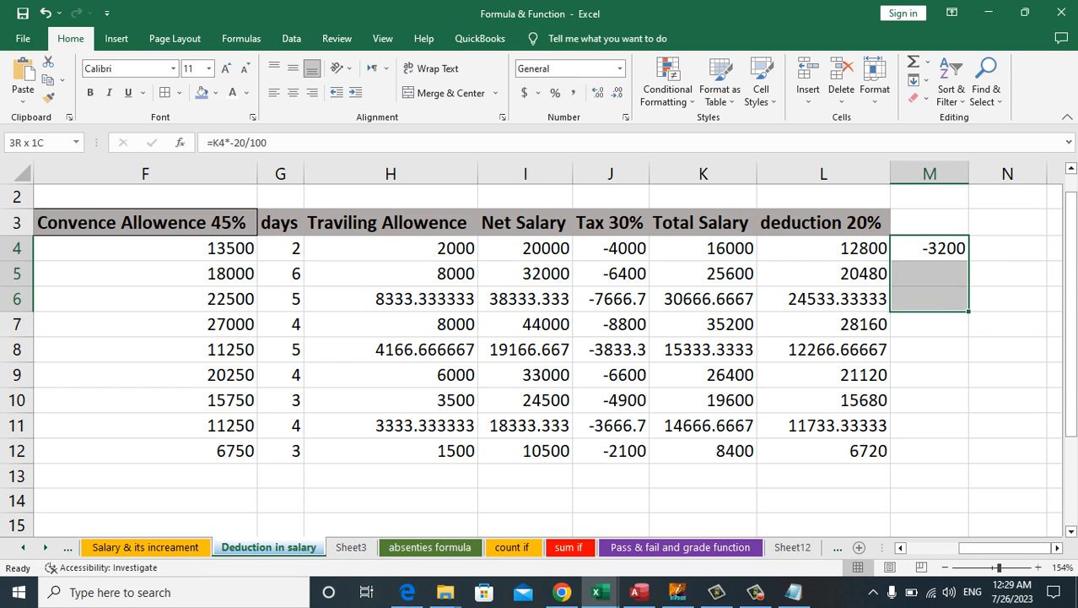
key(ctrl+d)
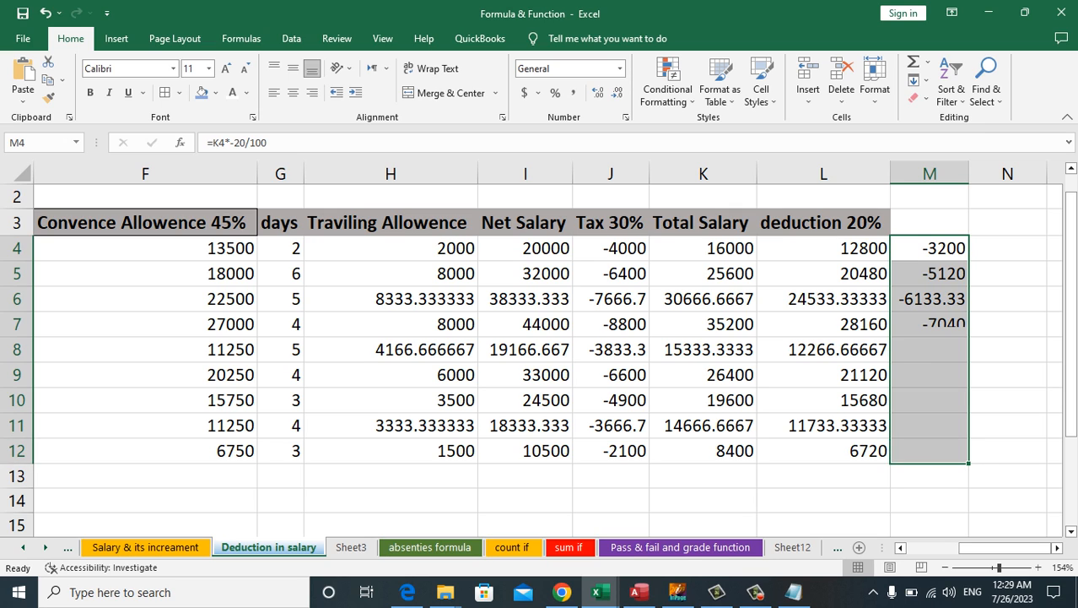
Add the header "deducted amount" in cell M3 and autofit the width of column M
key(Up)
key(F2)
text(deduc)
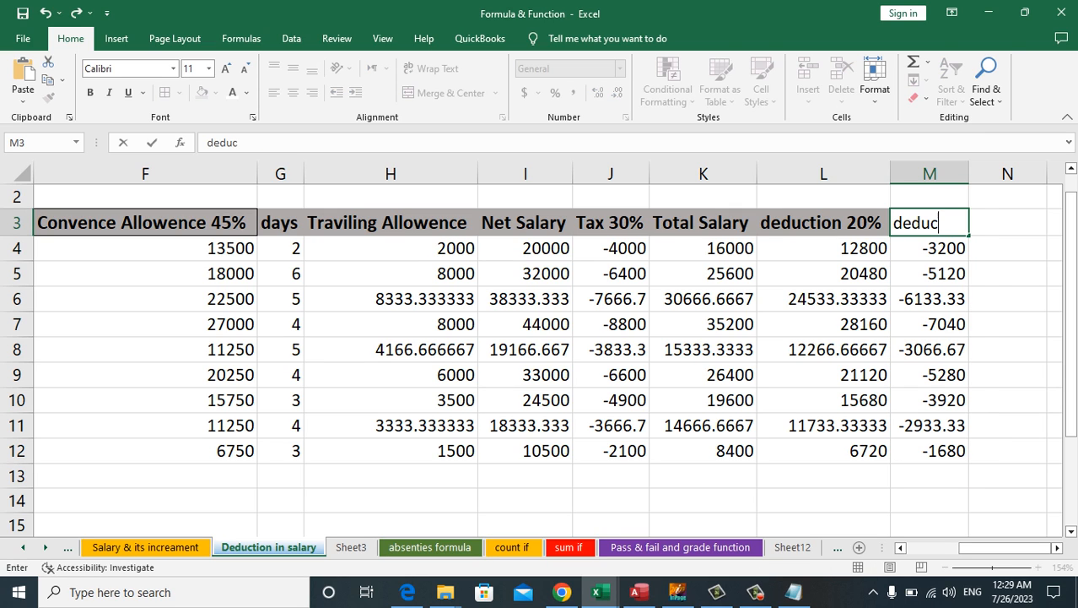
text(ted amount)
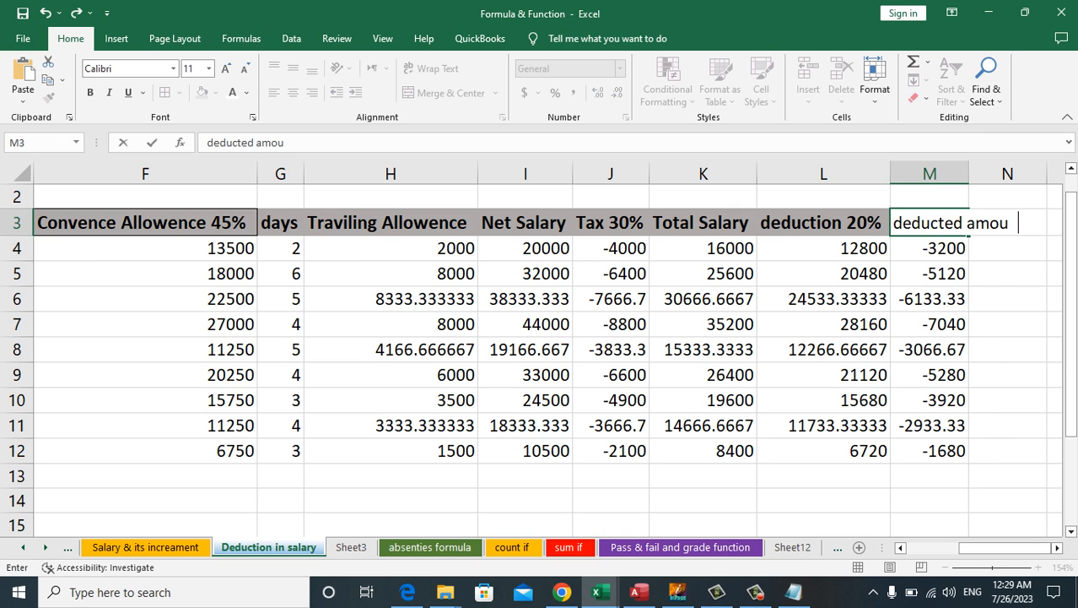
key(Return)
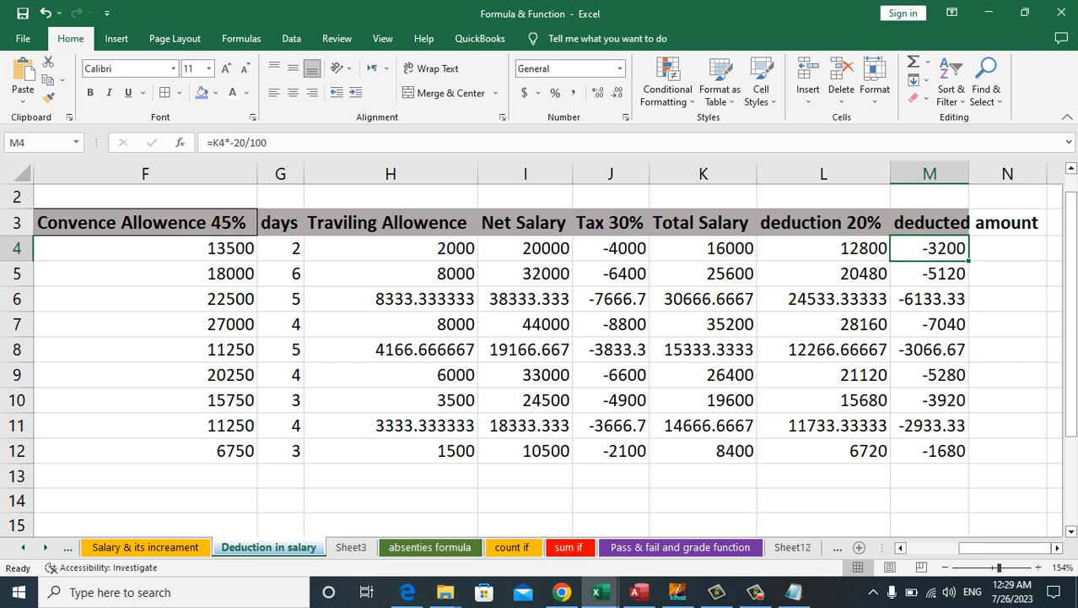
double_click(969, 174)
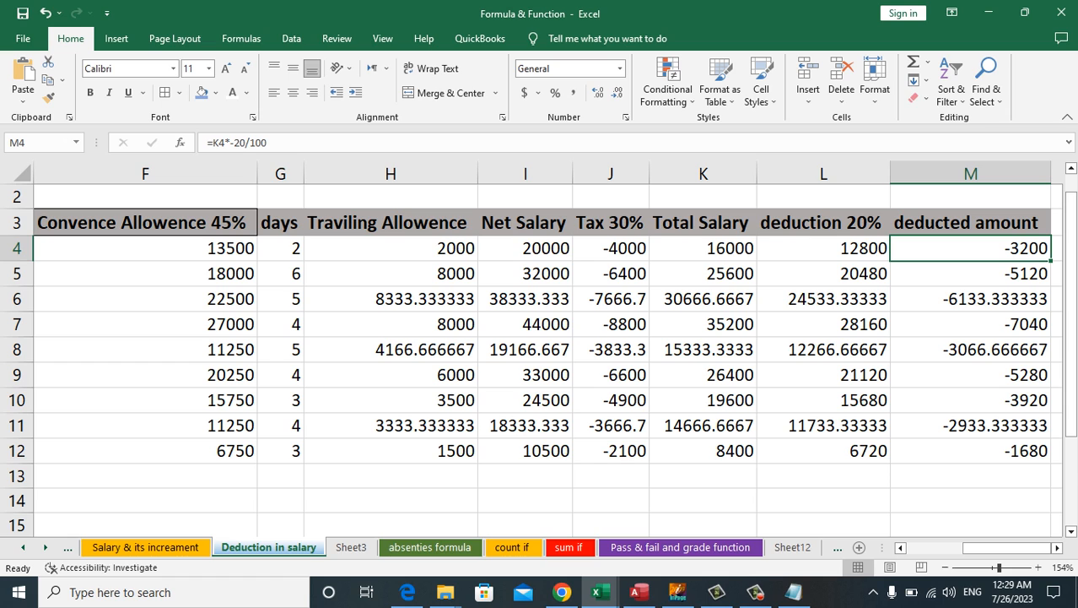
On the absenties formula sheet, enter the absences 4, 3, 4, 2, 1, 2, 1, 2 and 3 in cells E5 through E13
click(430, 547)
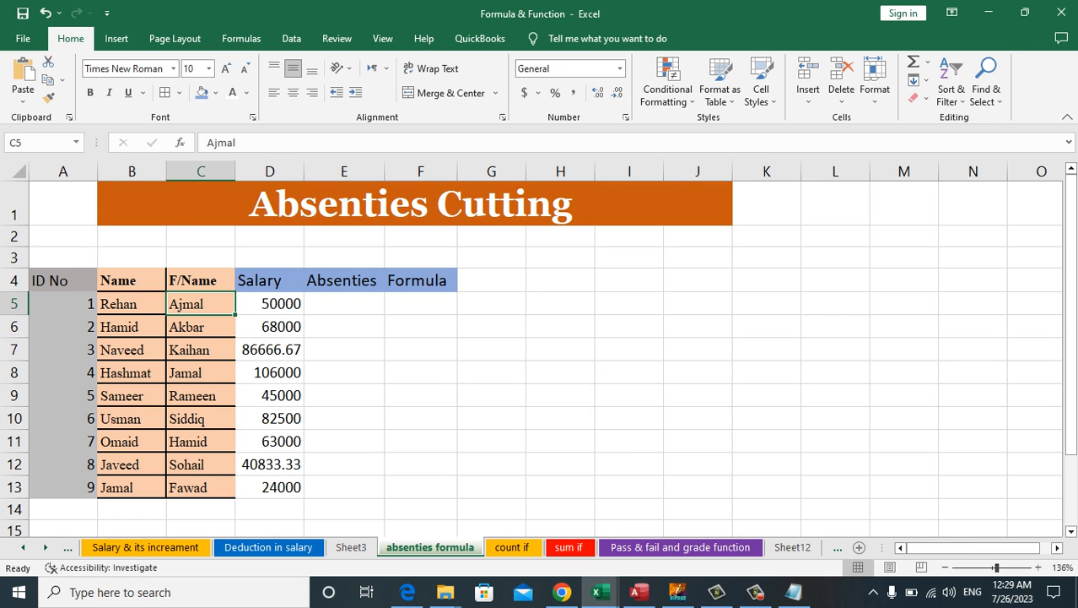
click(345, 304)
text(4)
key(Return)
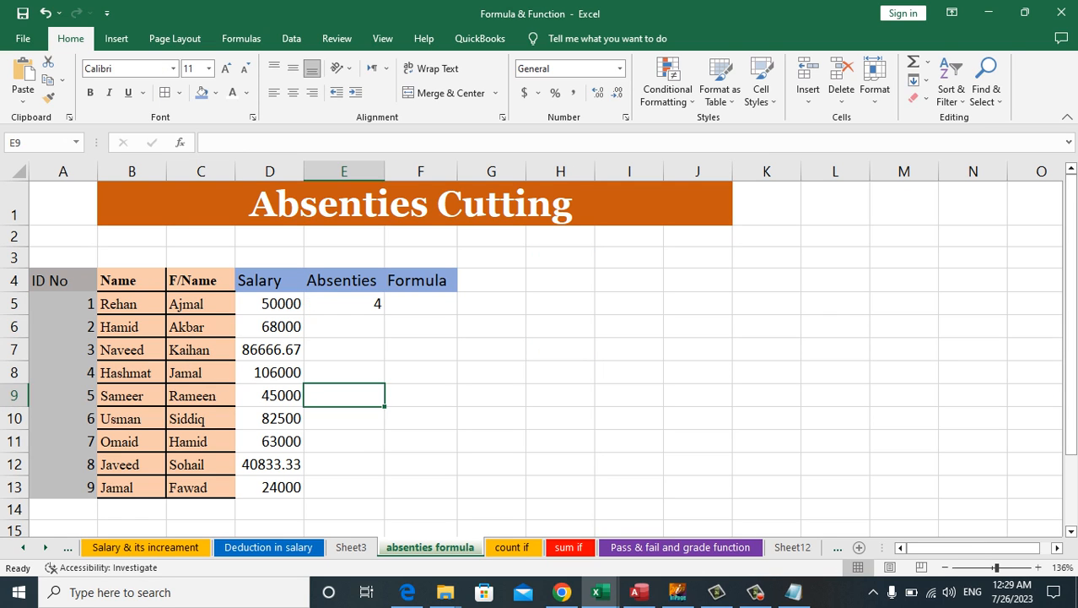
text(3)
key(Return)
text(4)
key(Return)
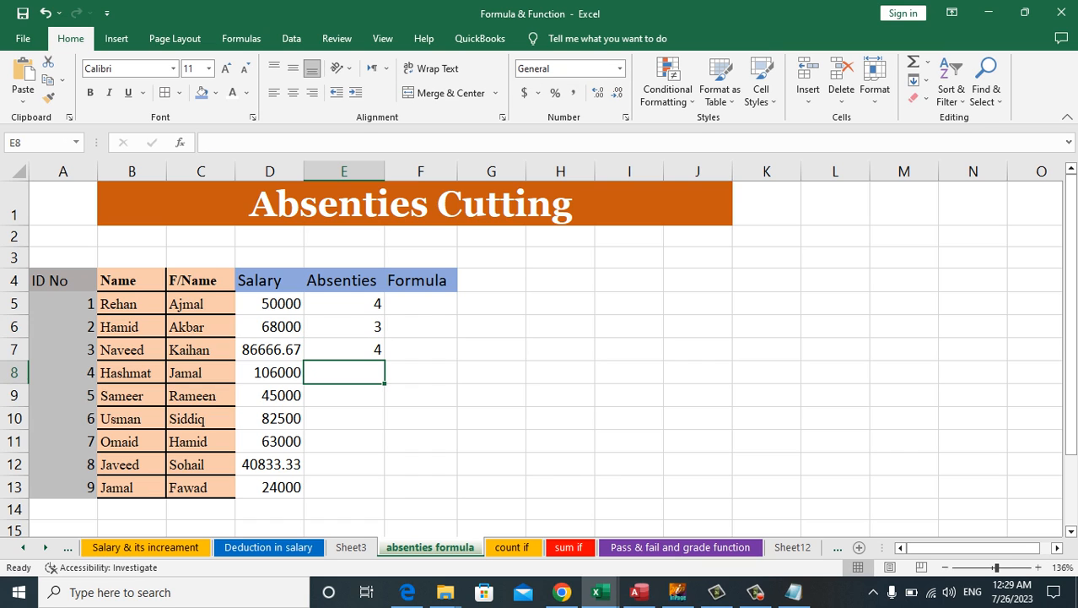
text(2)
key(Return)
text(1)
key(Return)
text(2)
key(Return)
text(1)
key(Return)
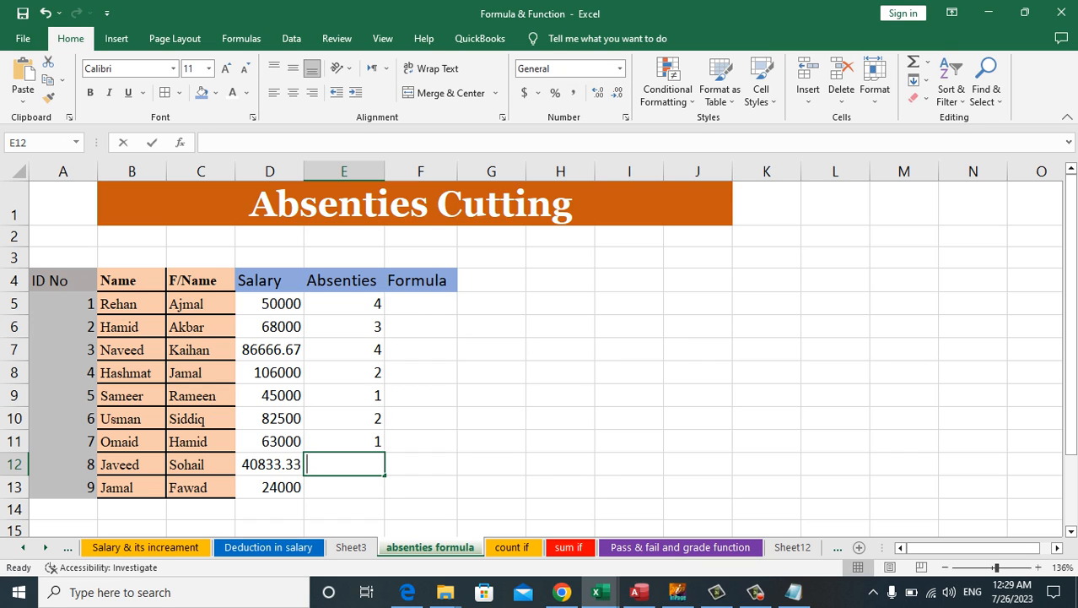
text(2)
key(Return)
text(3)
key(Return)
Enter the formula =D5+D5/30*-E5 in cell F5 to cut the absent days from the salary
key(Right)
key(Up)
key(Up)
key(Up)
key(Up)
key(Up)
key(Up)
key(Up)
key(Up)
key(Up)
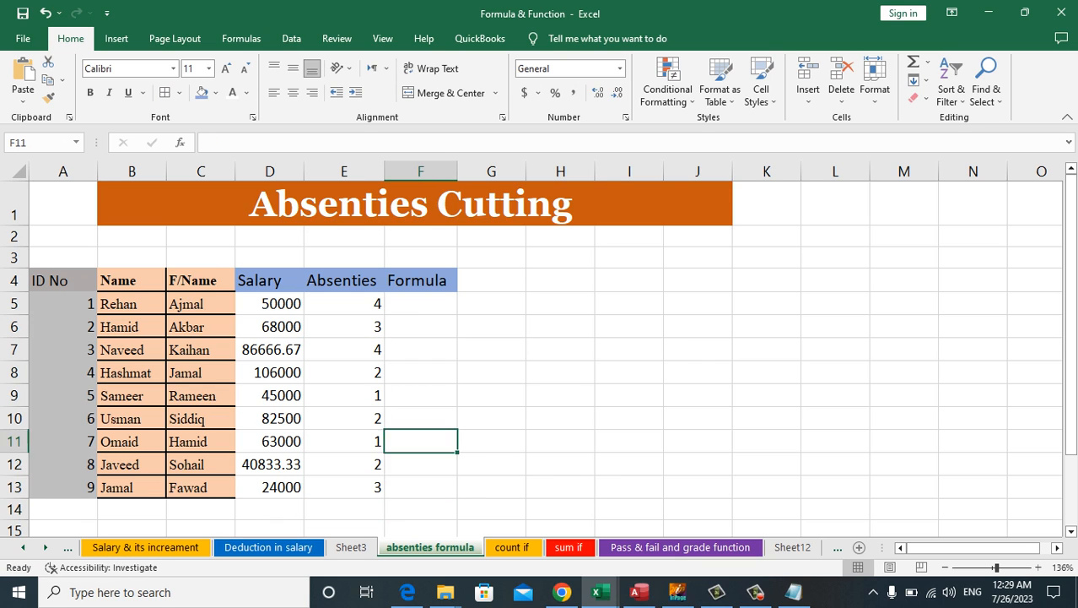
text(=)
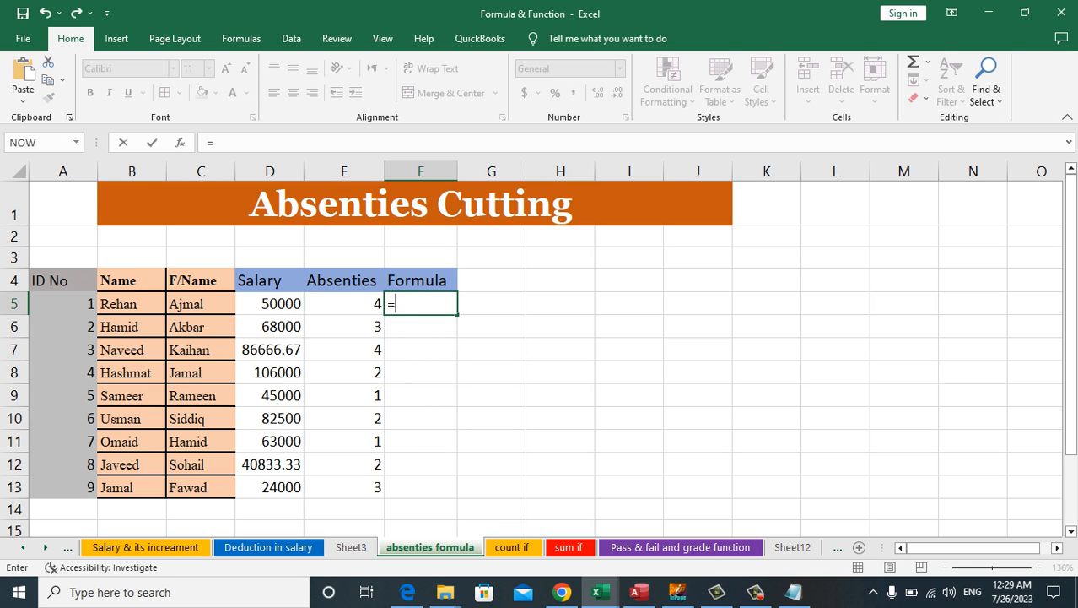
key(Left)
key(Left)
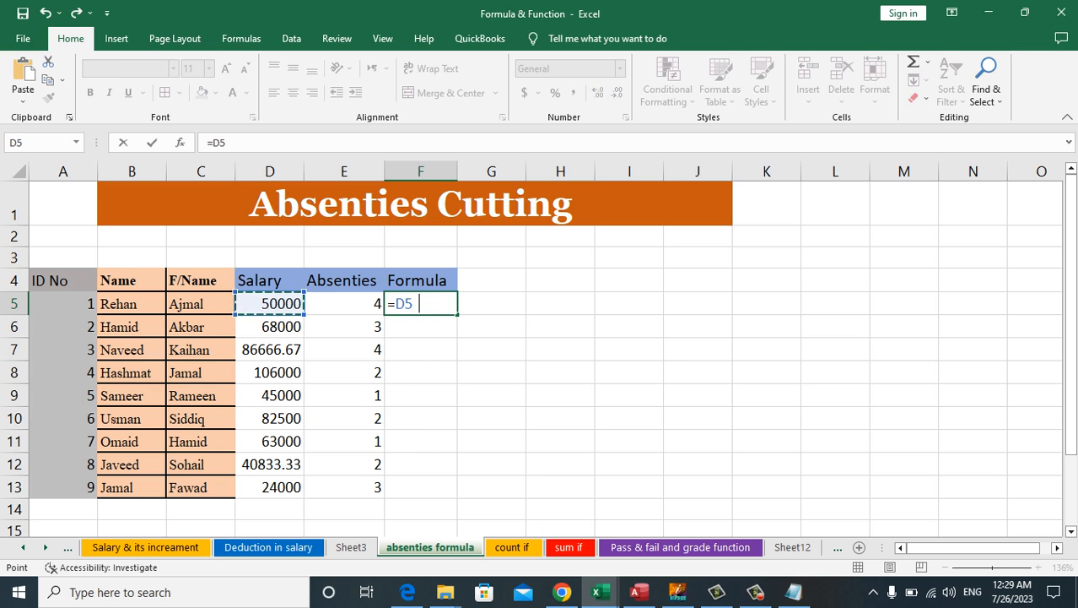
text(/)
key(BackSpace)
text(+)
key(Left)
key(Left)
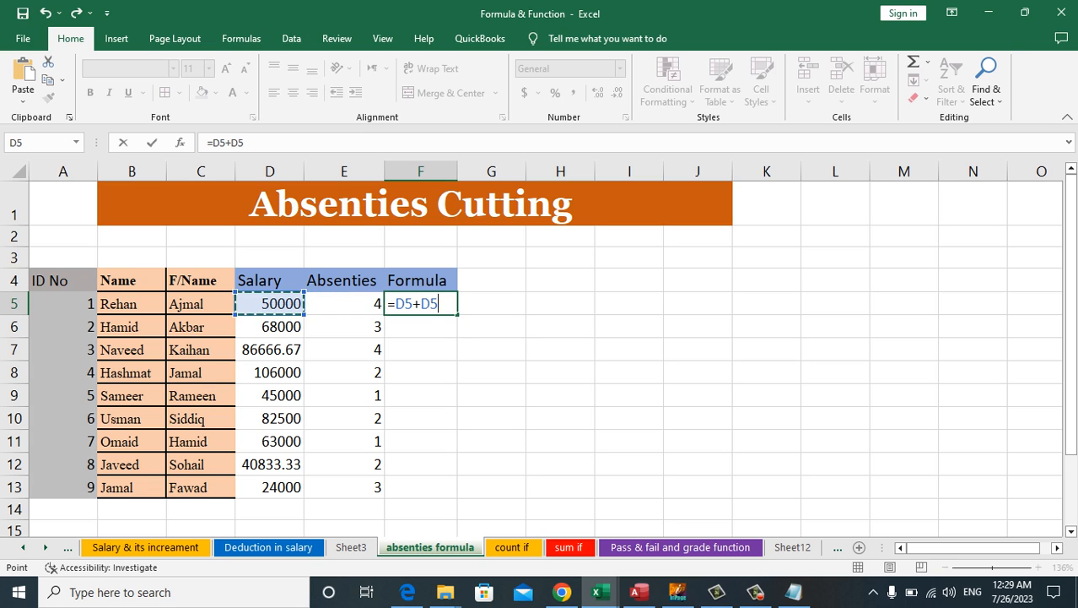
text(/30)
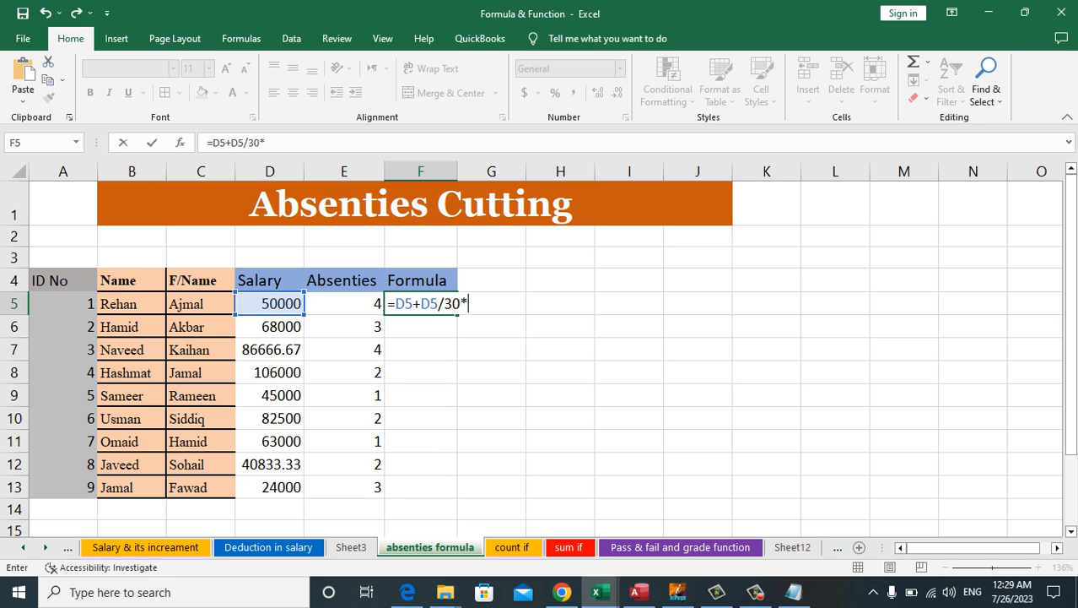
text(*-)
key(Left)
key(Return)
Fill the absence-cutting formula from cell F5 down through F13
key(Up)
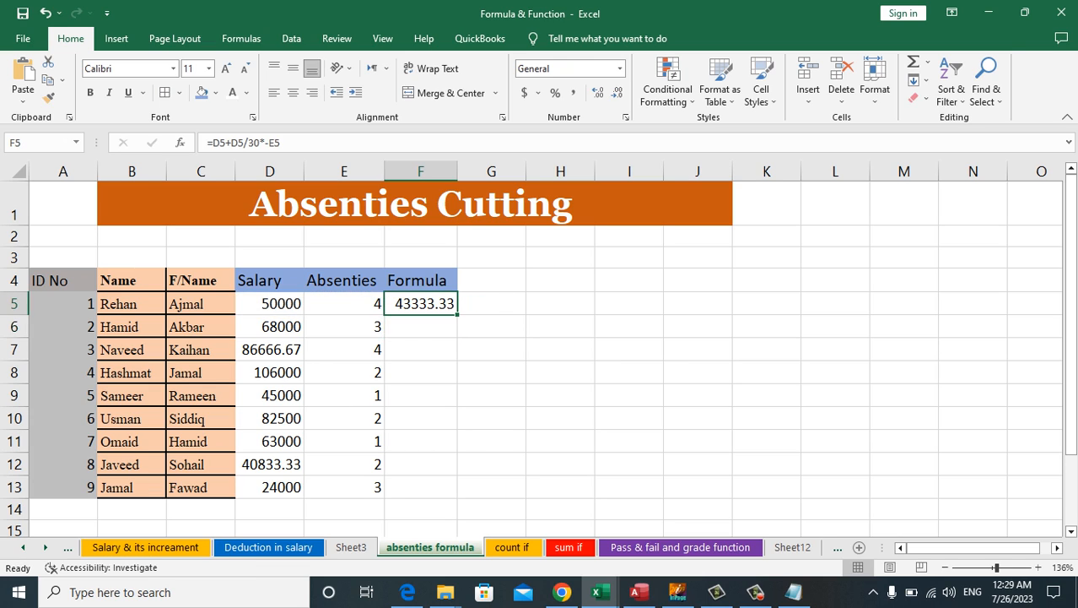
key(shift+Down)
key(shift+Down)
key(shift+Down)
key(shift+Down)
key(shift+Down)
key(shift+Down)
key(shift+Down)
key(shift+Down)
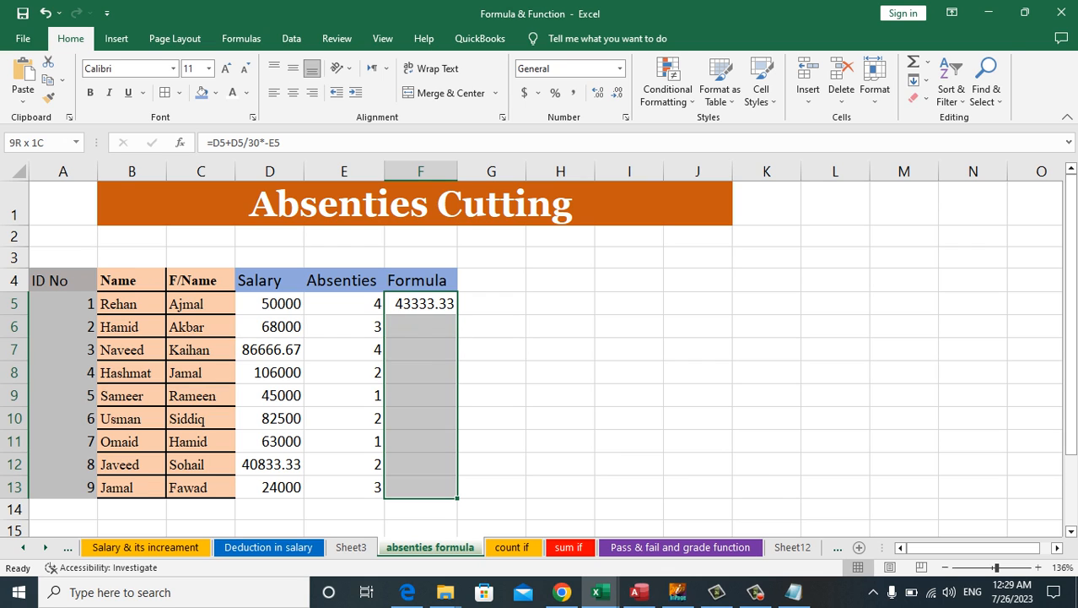
key(ctrl+d)
Test the absence-cutting formula by setting the absences in cell E5 to 2 and then to 0
key(Left)
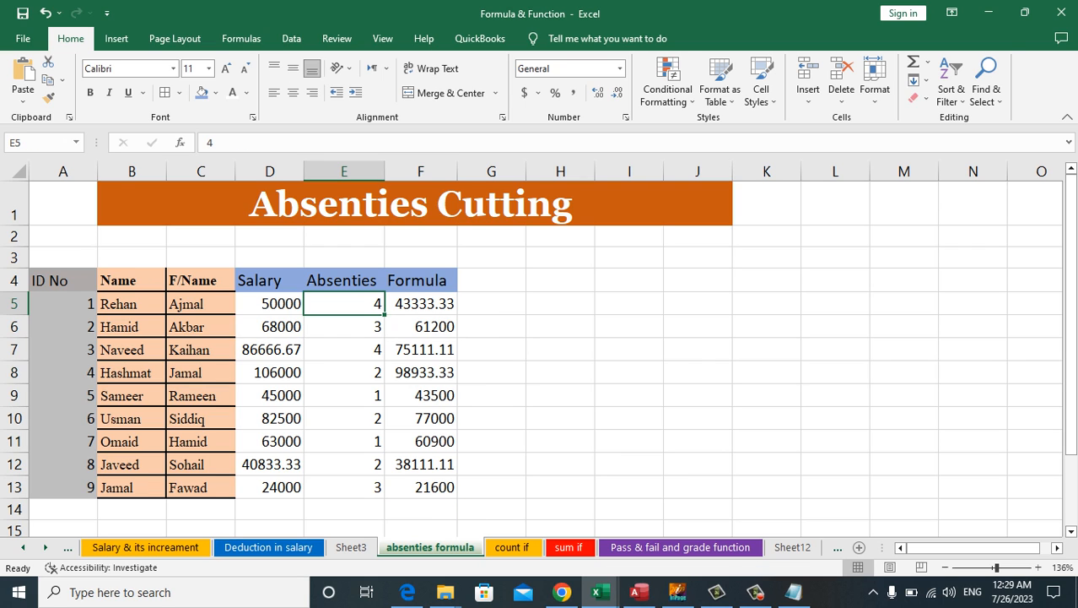
text(2)
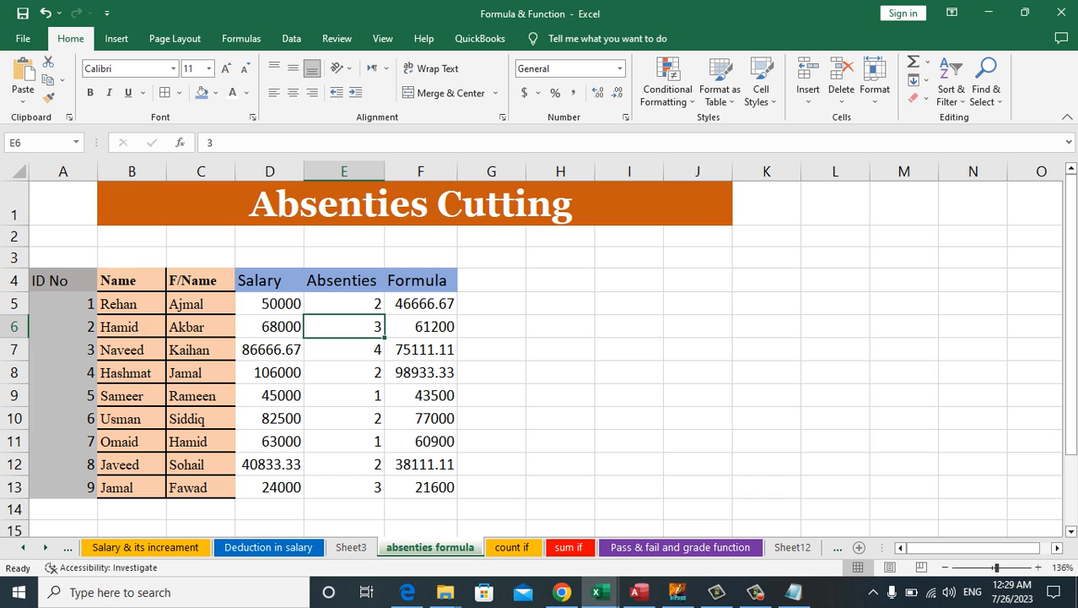
click(344, 304)
text(0)
key(Return)
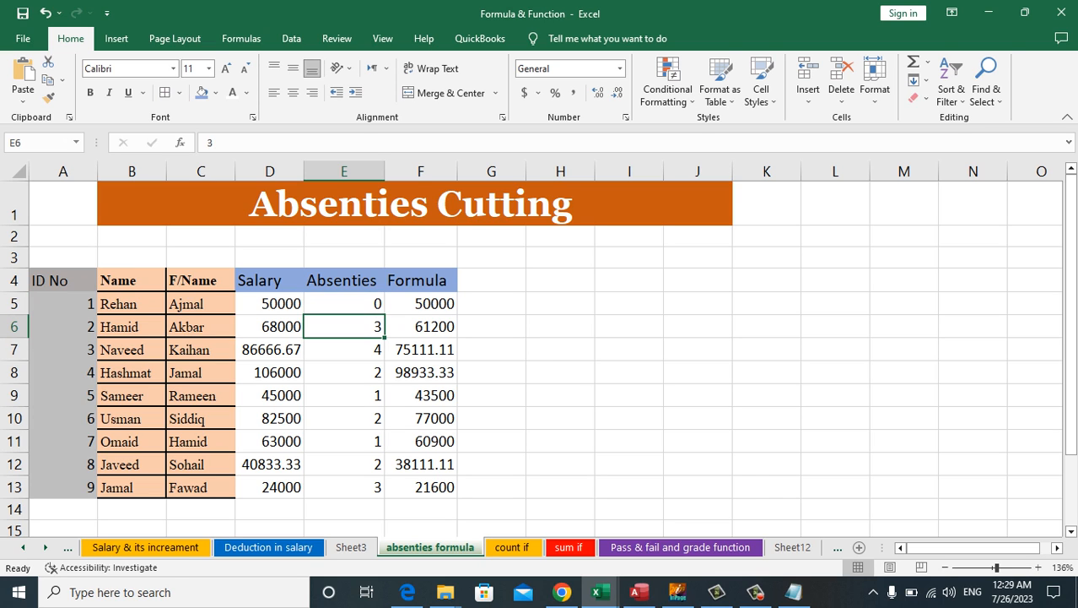
Total the reduced salaries in cell F14 with the formula =SUM(F5:F13)
key(Down)
key(Down)
key(Down)
key(Down)
key(Down)
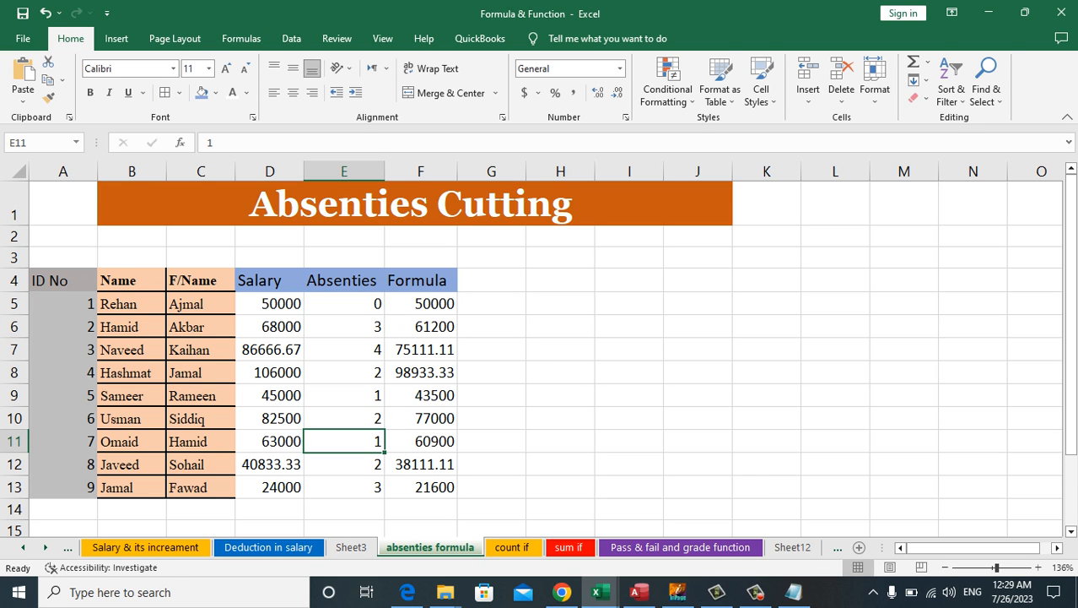
click(421, 509)
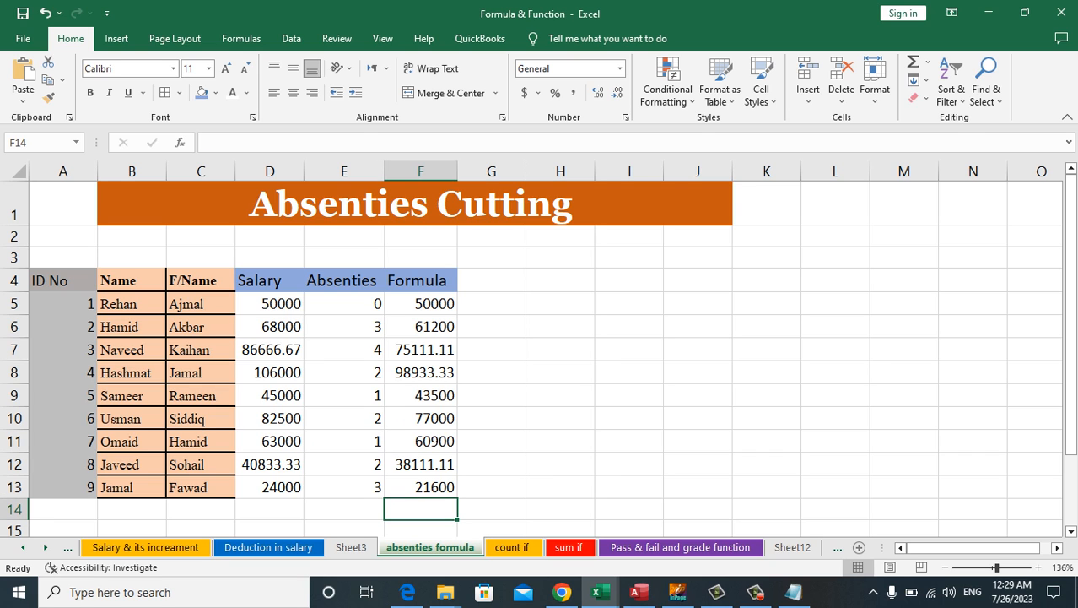
text(=SUM())
key(Return)
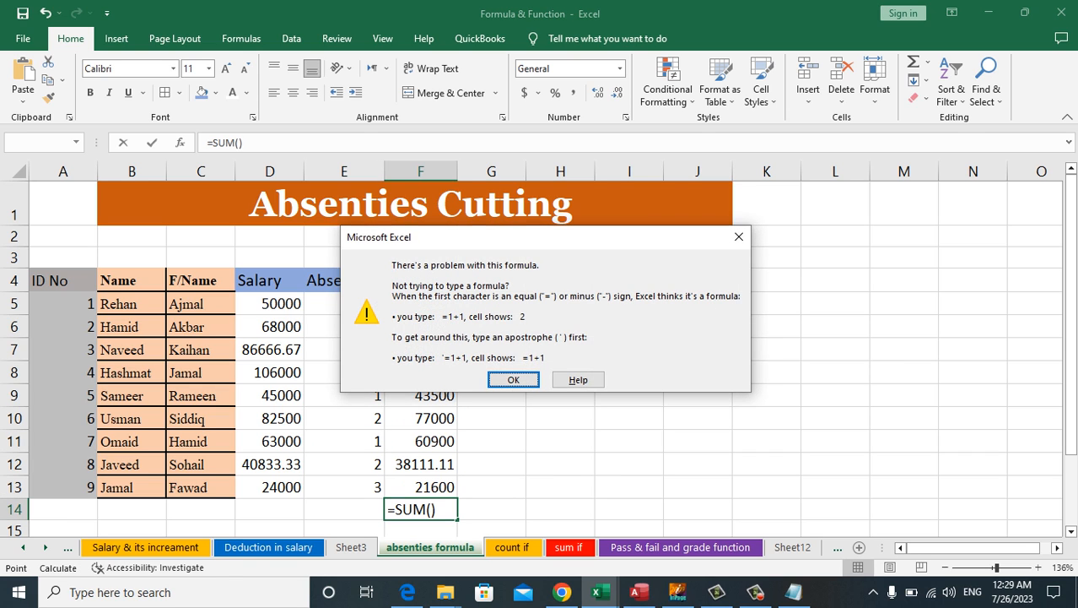
key(Return)
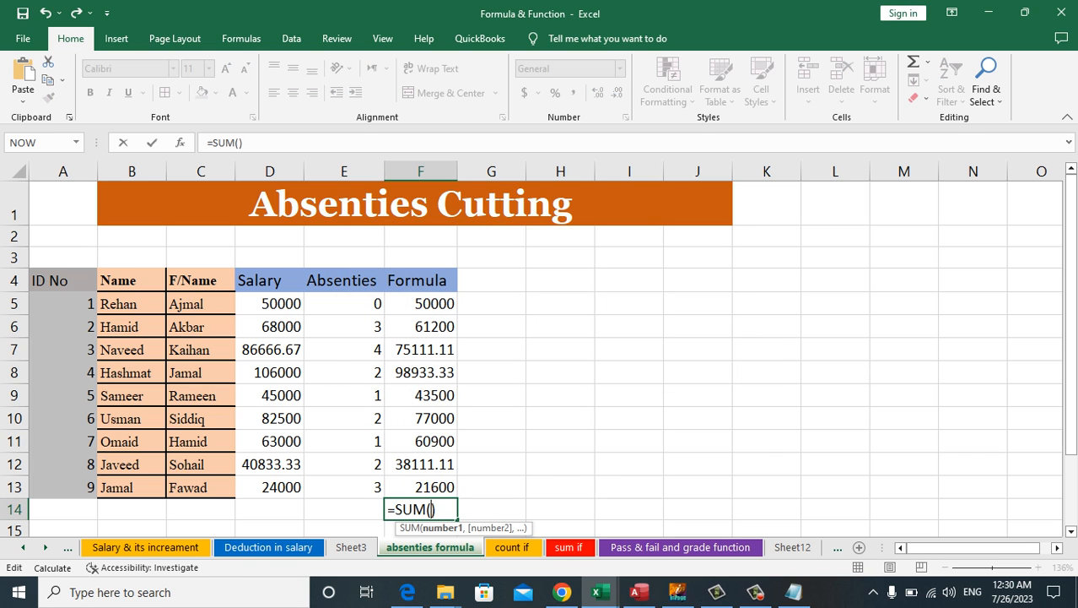
drag(422, 303, 421, 487)
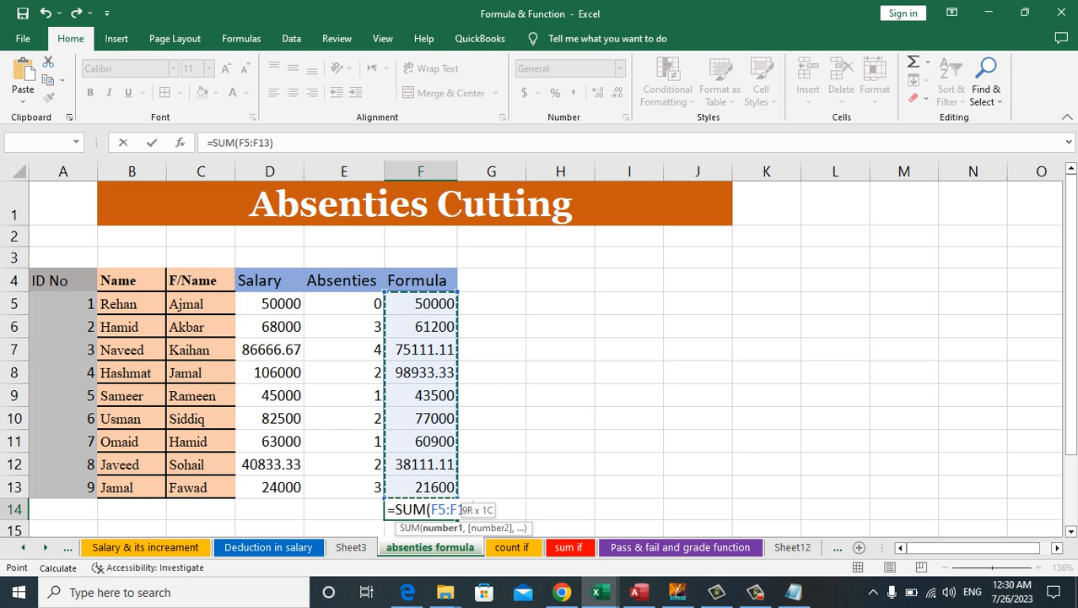
key(Return)
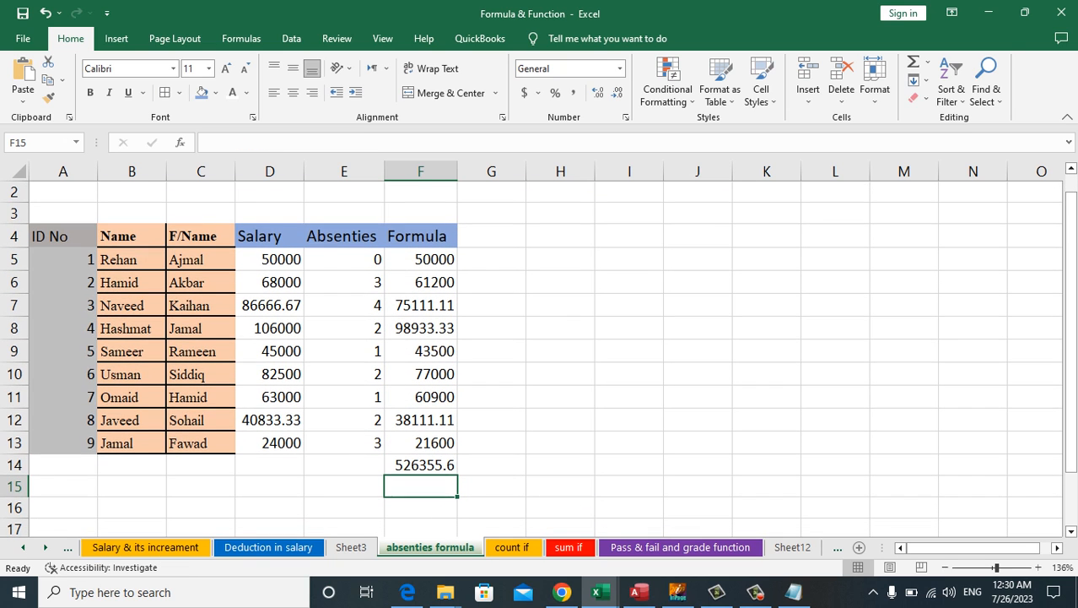
click(421, 465)
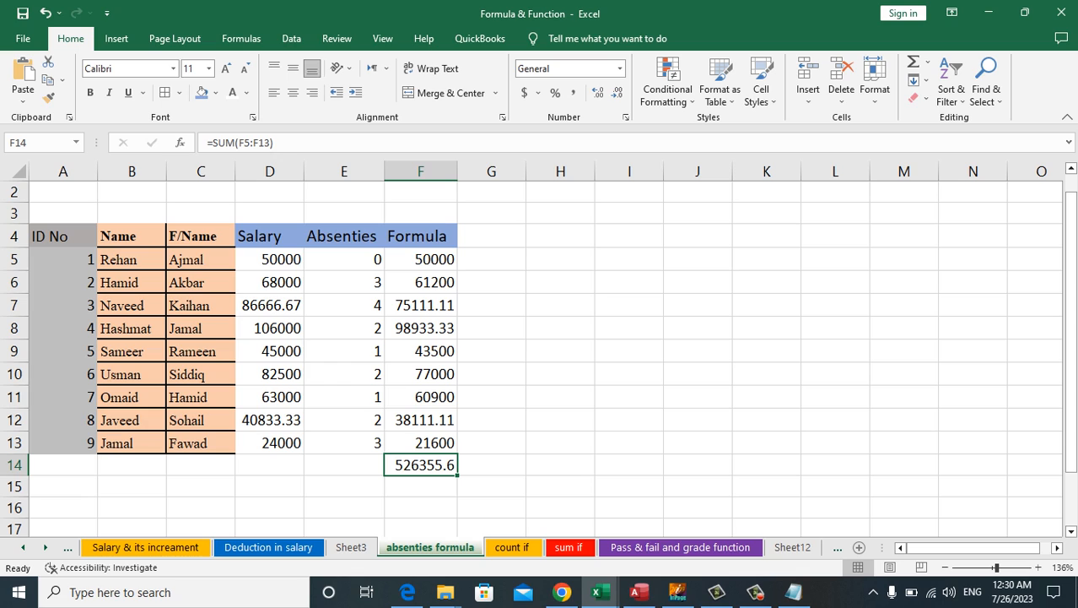